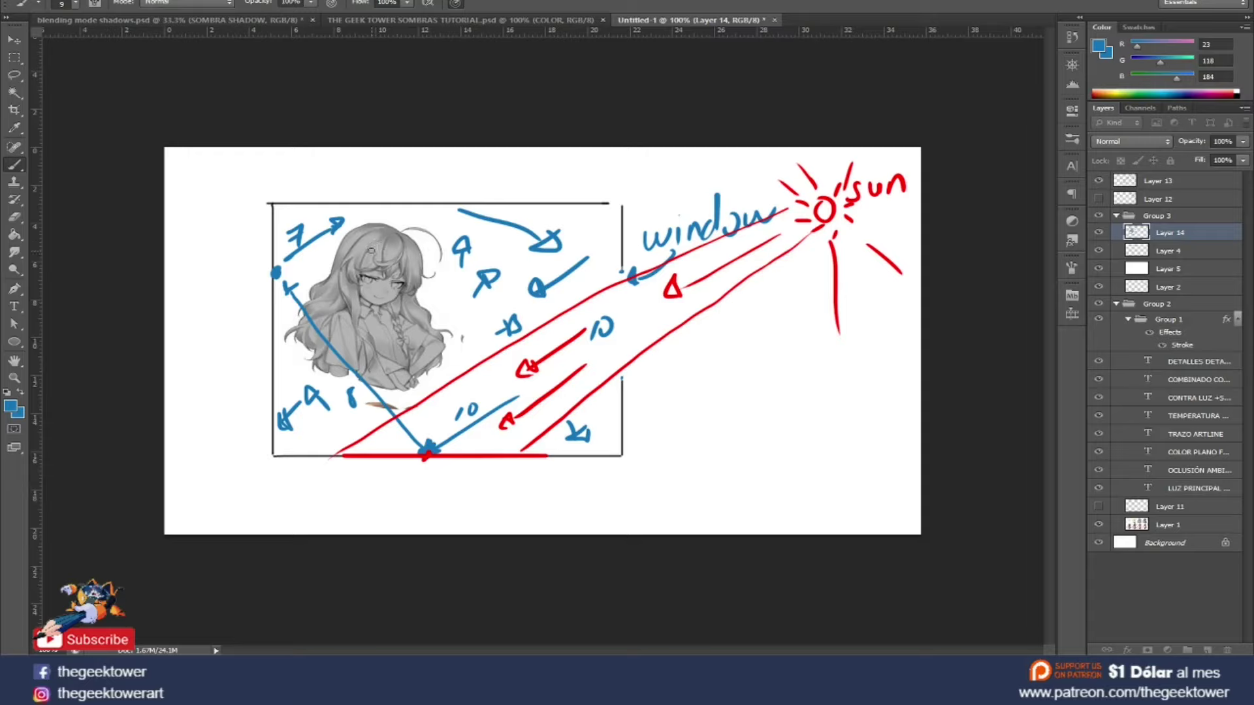
Draw small blue arrows and marks around the top and sides of the girl's hair with the Brush tool
key("v")
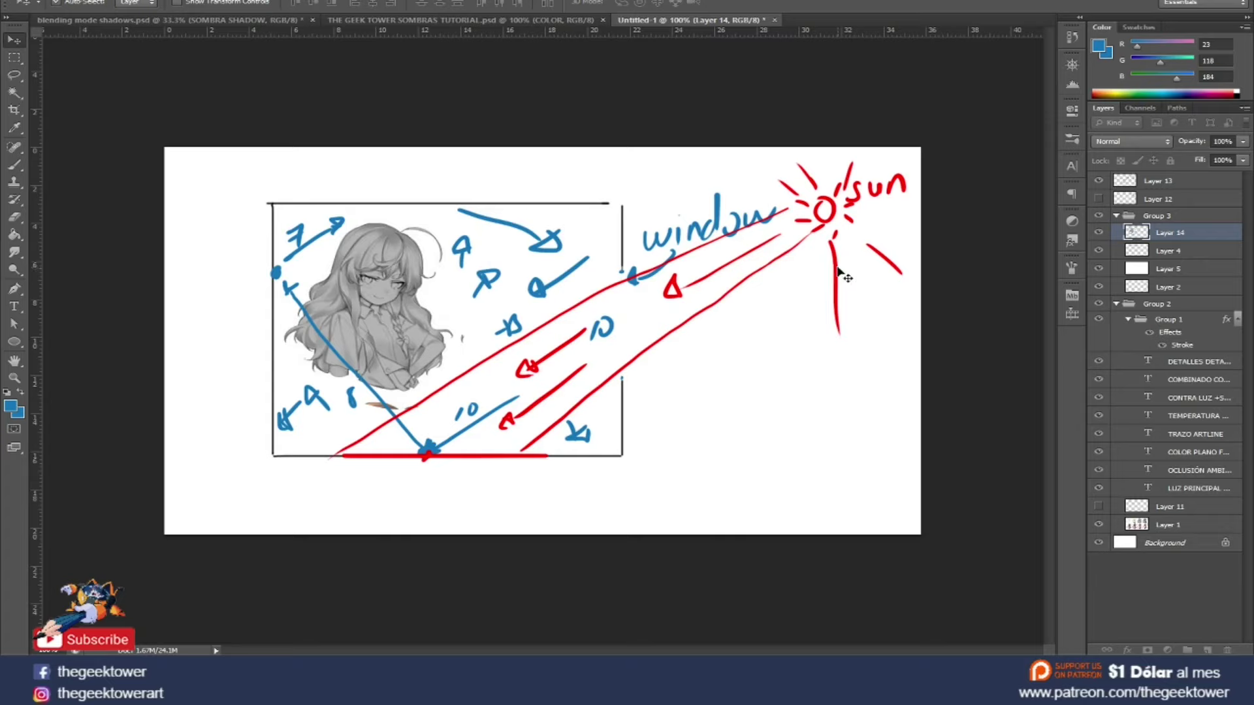
key("ctrl+space")
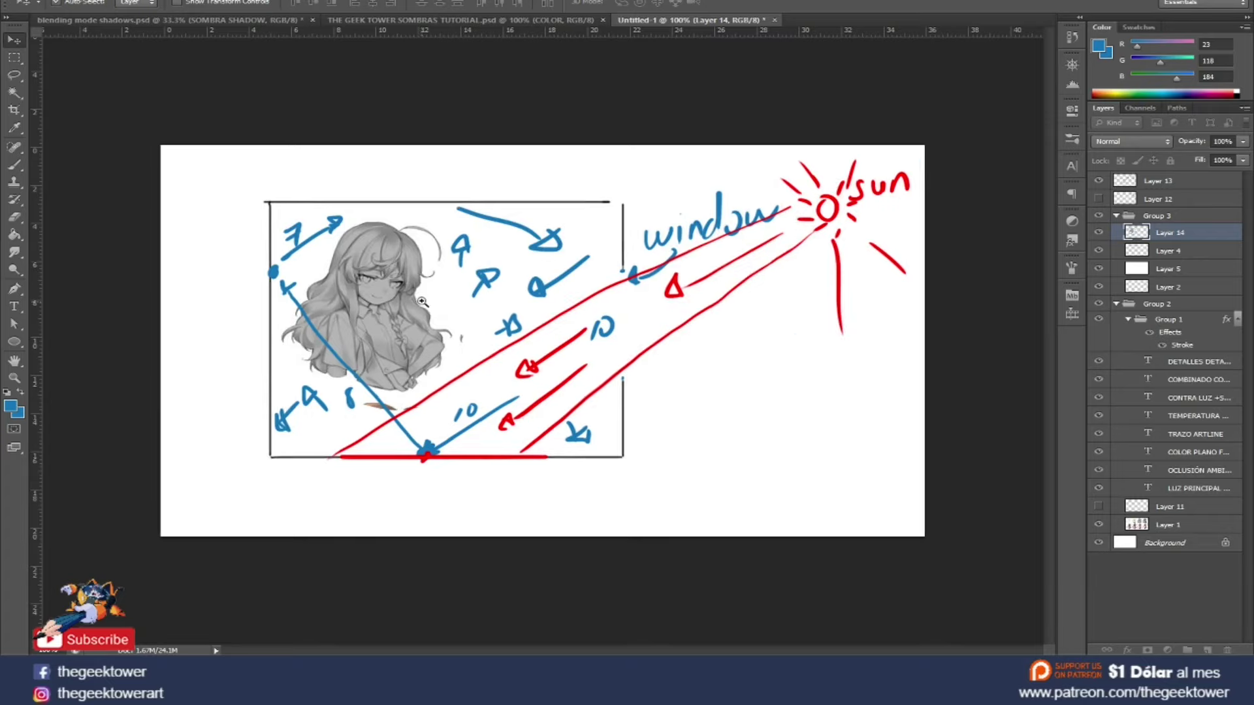
left_click(421, 302)
key("b")
left_click_drag(423, 164, 452, 173)
right_click(366, 143)
mouse_move(377, 119)
left_mouse_down()
mouse_move(373, 148)
mouse_move(360, 140)
left_mouse_up()
mouse_move(241, 184)
left_mouse_down()
mouse_move(260, 193)
mouse_move(267, 176)
left_mouse_up()
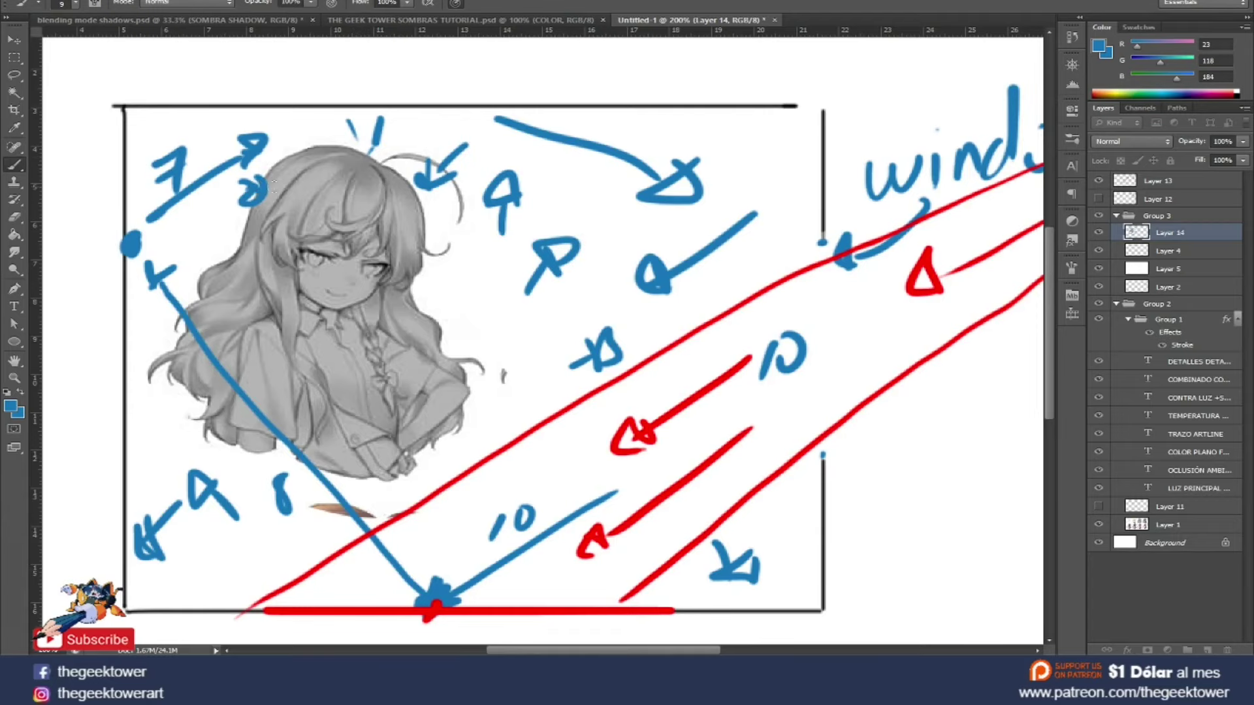
Move Layer 13, which holds the red sunlight strokes, into Group 3 directly below Layer 14, leaving the group visible
left_click(1073, 223)
left_click(1100, 216)
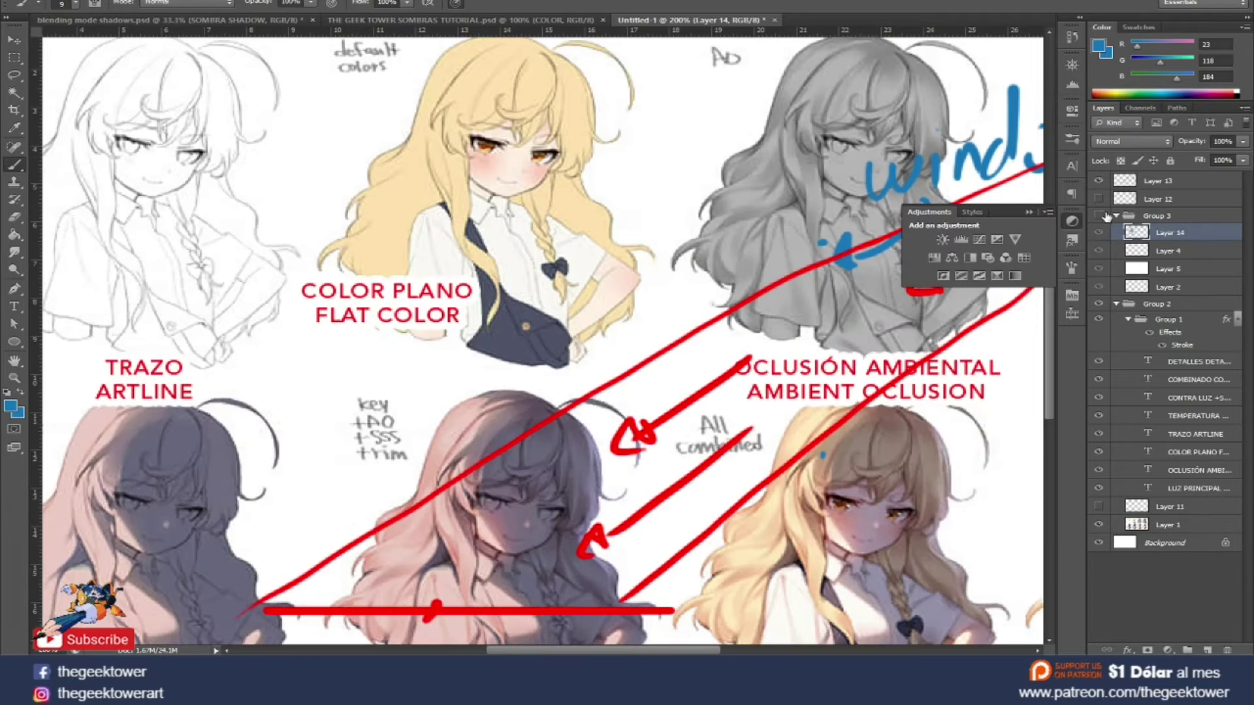
scroll(846, 147, "right", 10)
scroll(846, 147, "up", 3)
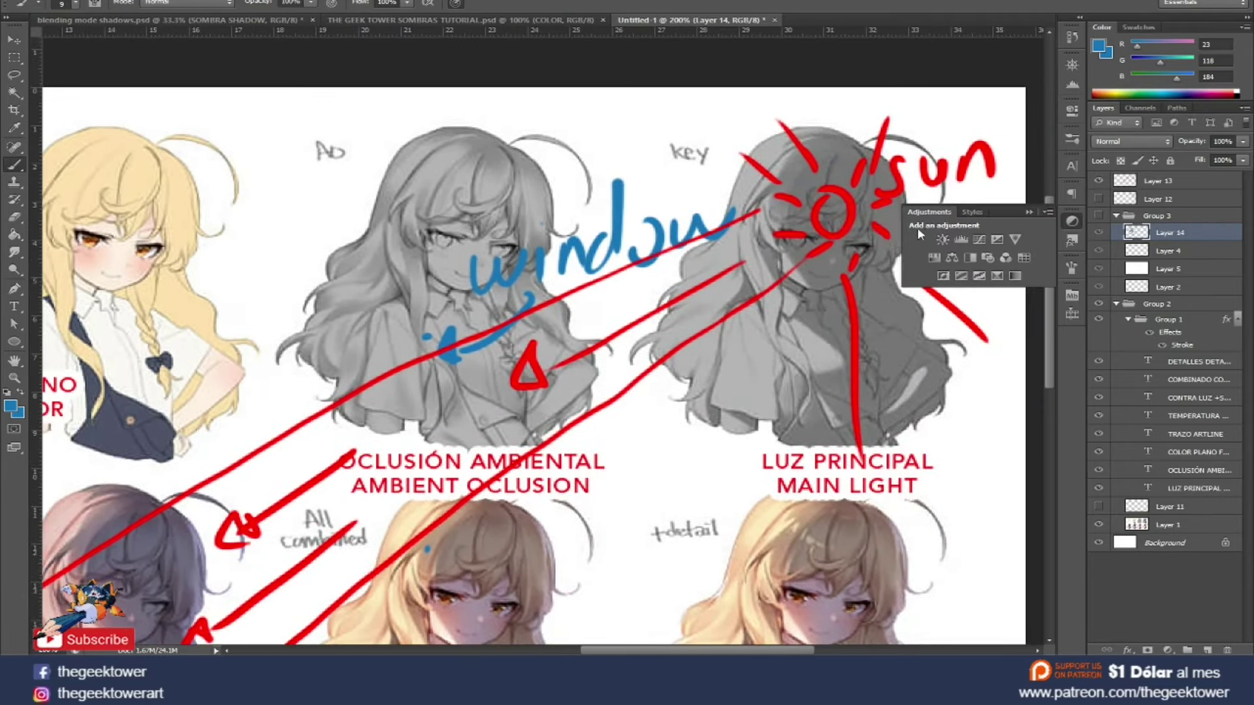
left_click(1098, 181)
left_click(1099, 181)
left_click_drag(1143, 181, 1149, 242)
left_click(1099, 198)
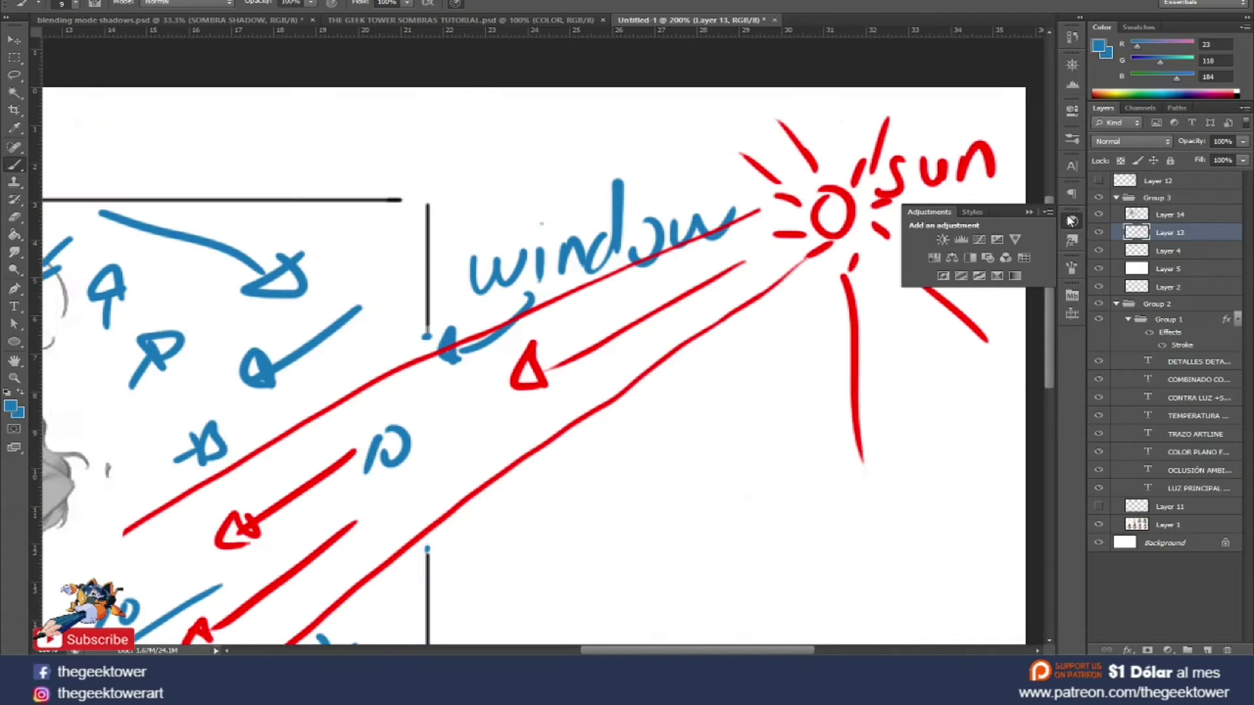
Hide Group 3 to compare the ambient occlusion and main light examples, and bring back the room diagram around the girl
left_click(1098, 198)
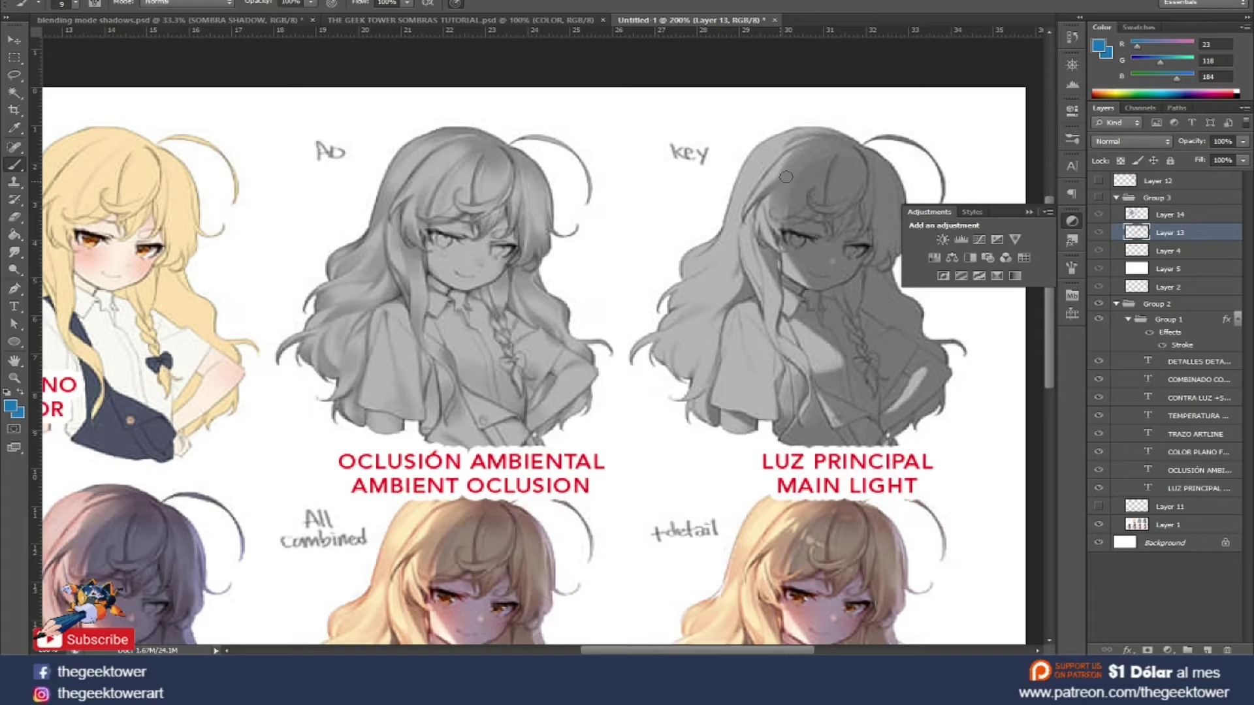
left_click(1102, 199)
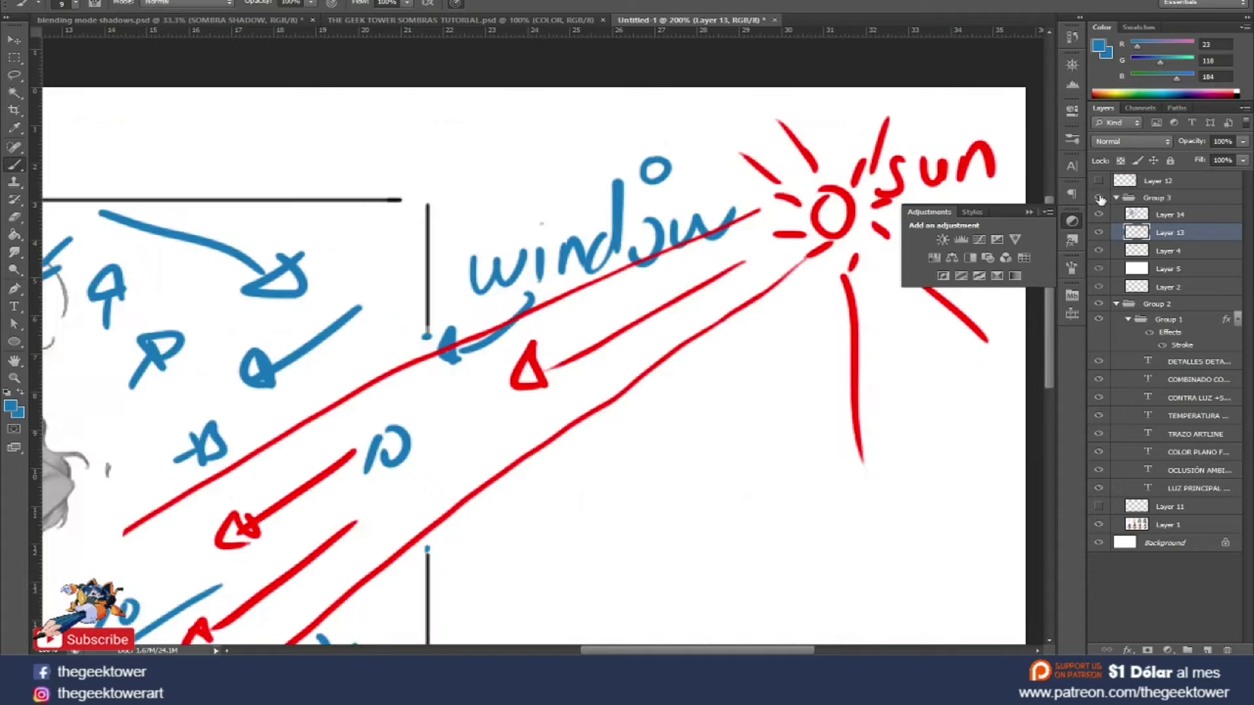
scroll(413, 340, "left", 5)
scroll(416, 326, "down", 1)
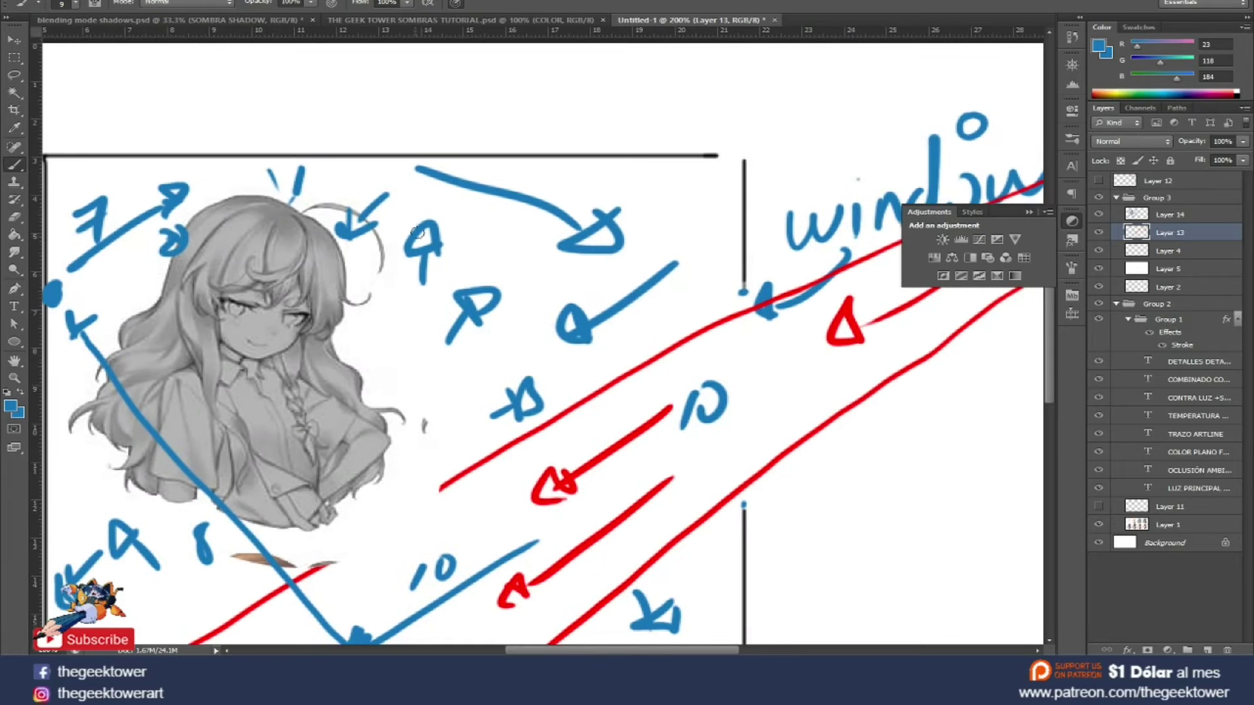
scroll(269, 433, "left", 5)
scroll(269, 433, "up", 1)
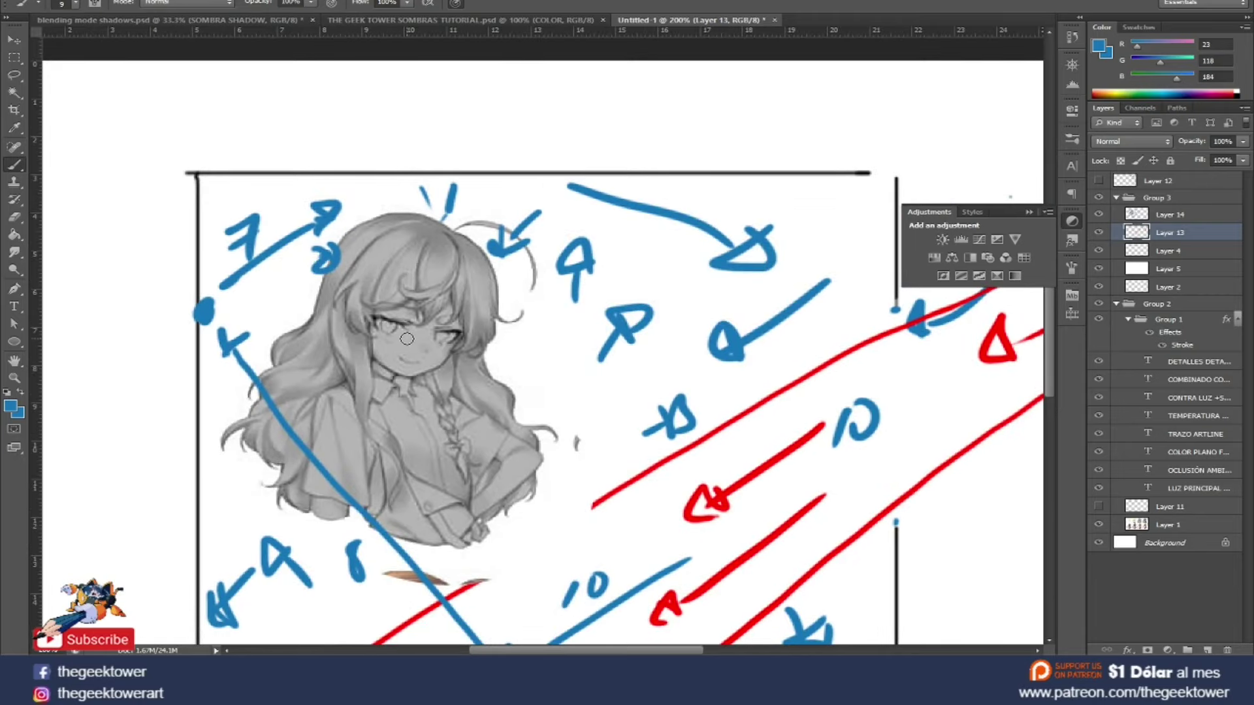
Switch to the browser and search Google for "oclusion"
key("alt+Tab")
left_click(1031, 229)
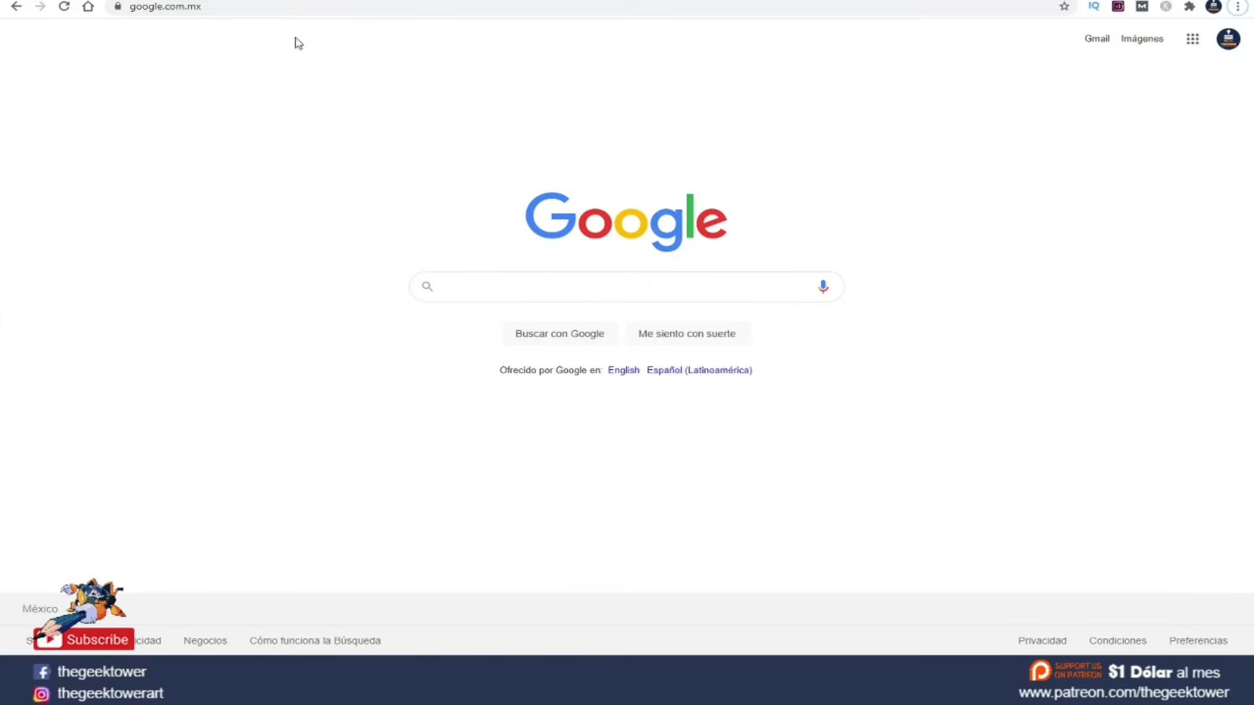
left_click(479, 283)
type("o")
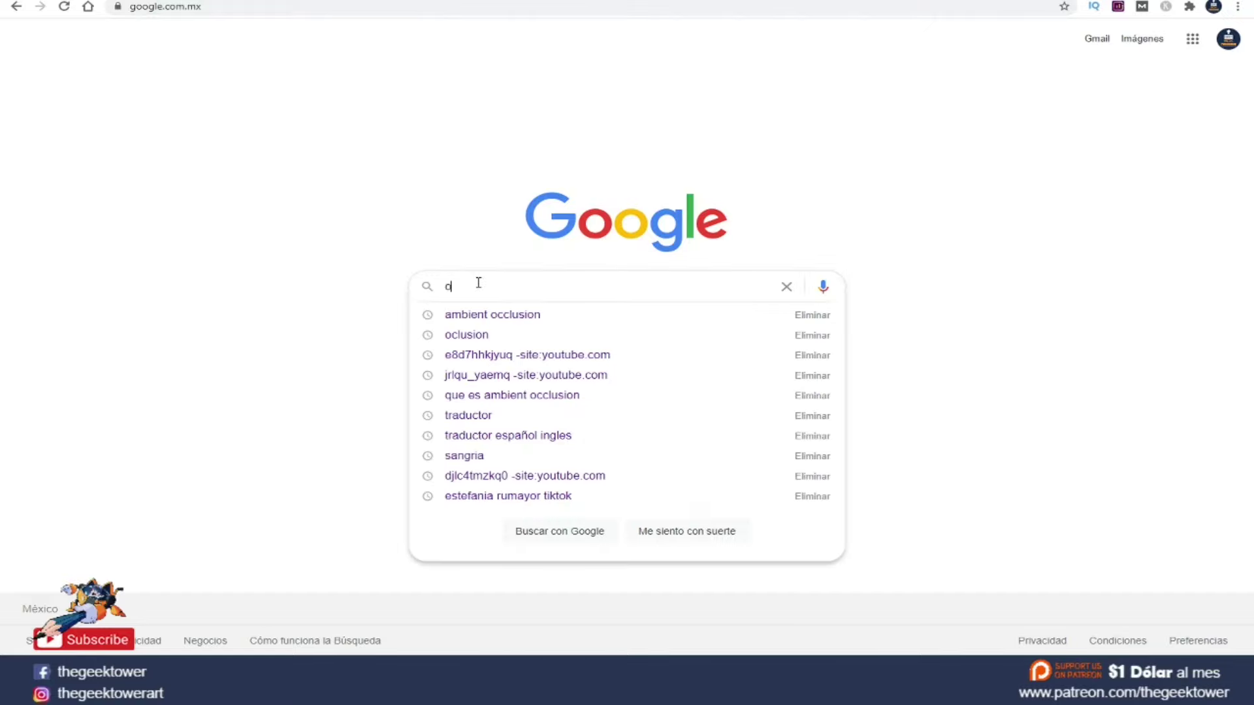
type("clusion")
key("Return")
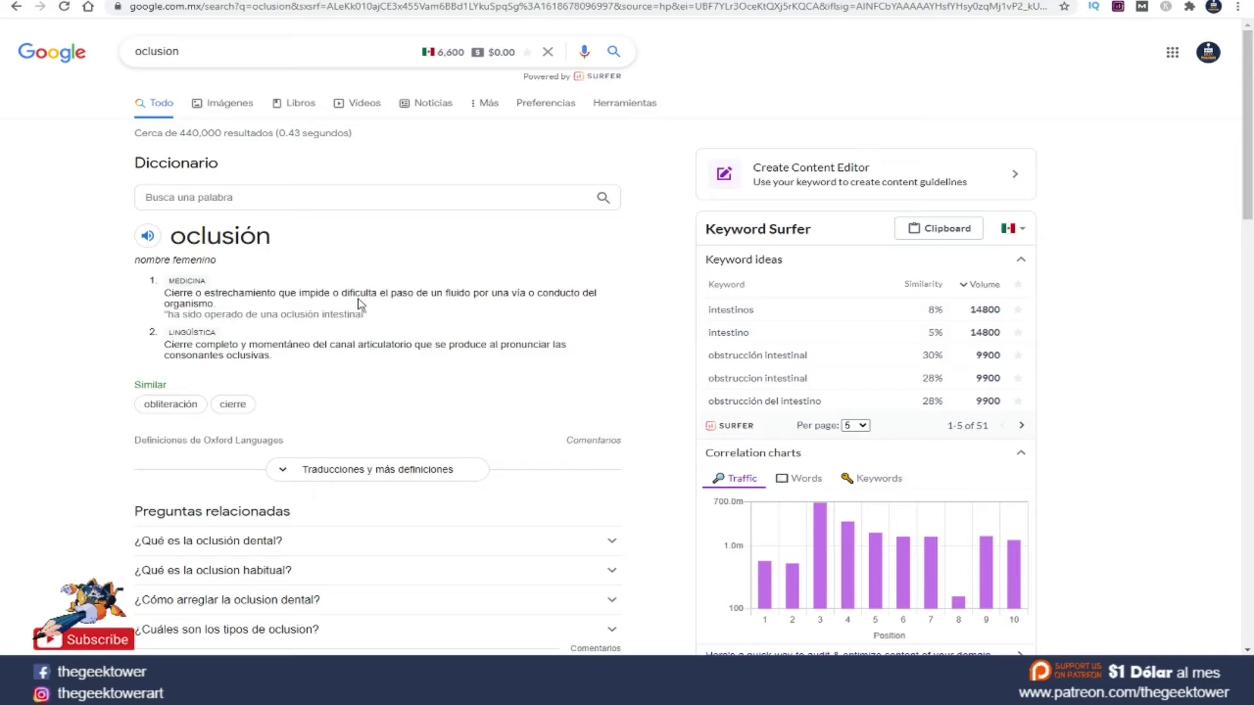
Switch back to Photoshop, sample the diagram's red as the brush colour, and add a new layer above Layer 14
key("alt+Tab")
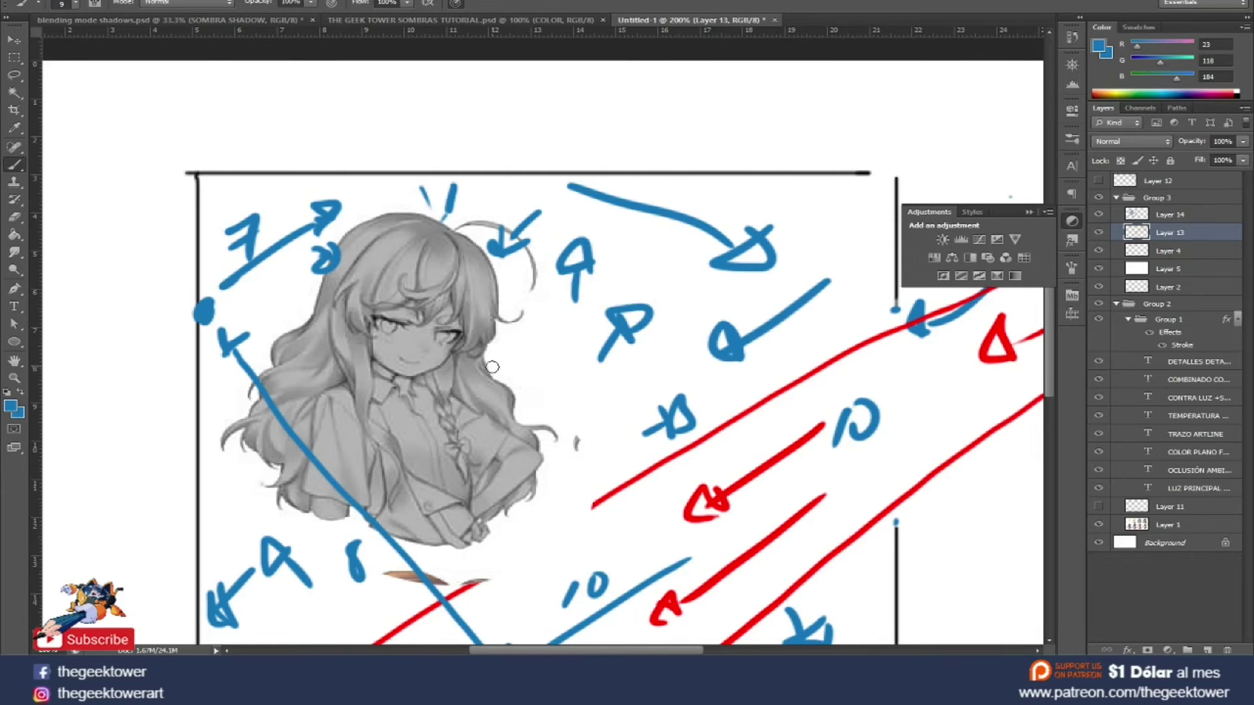
right_click(457, 363)
left_click_drag(470, 392, 473, 396)
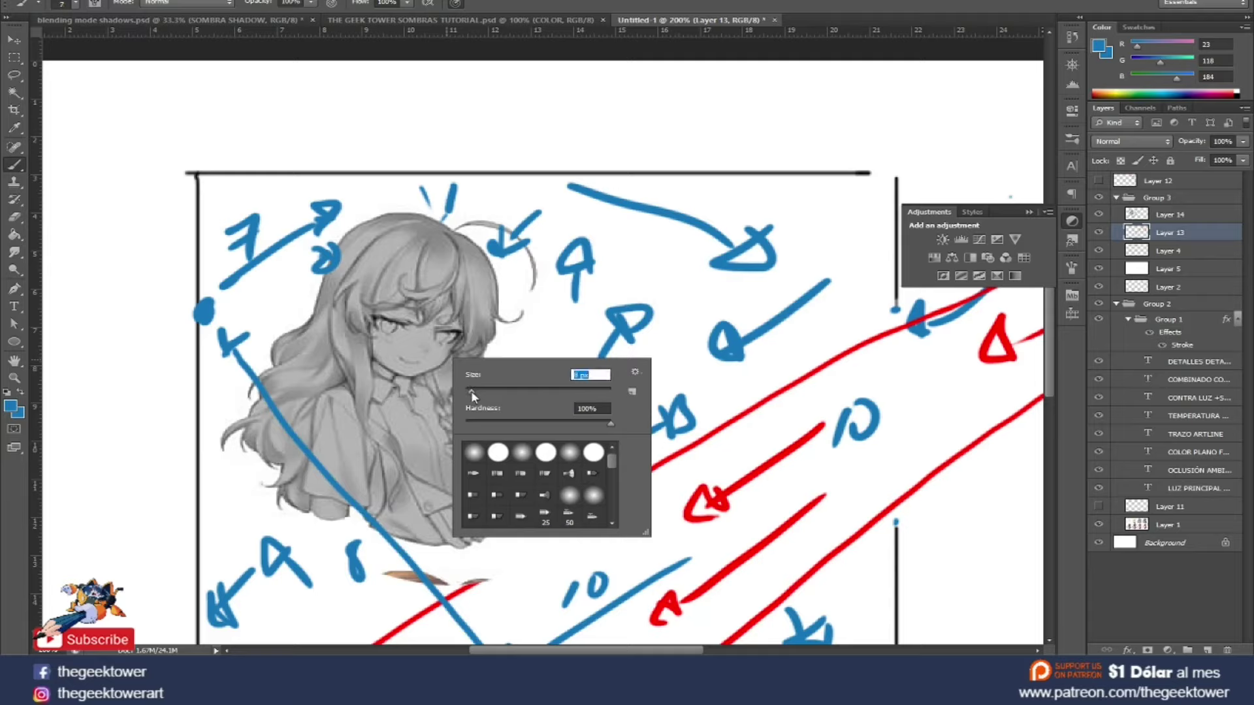
left_click(392, 367)
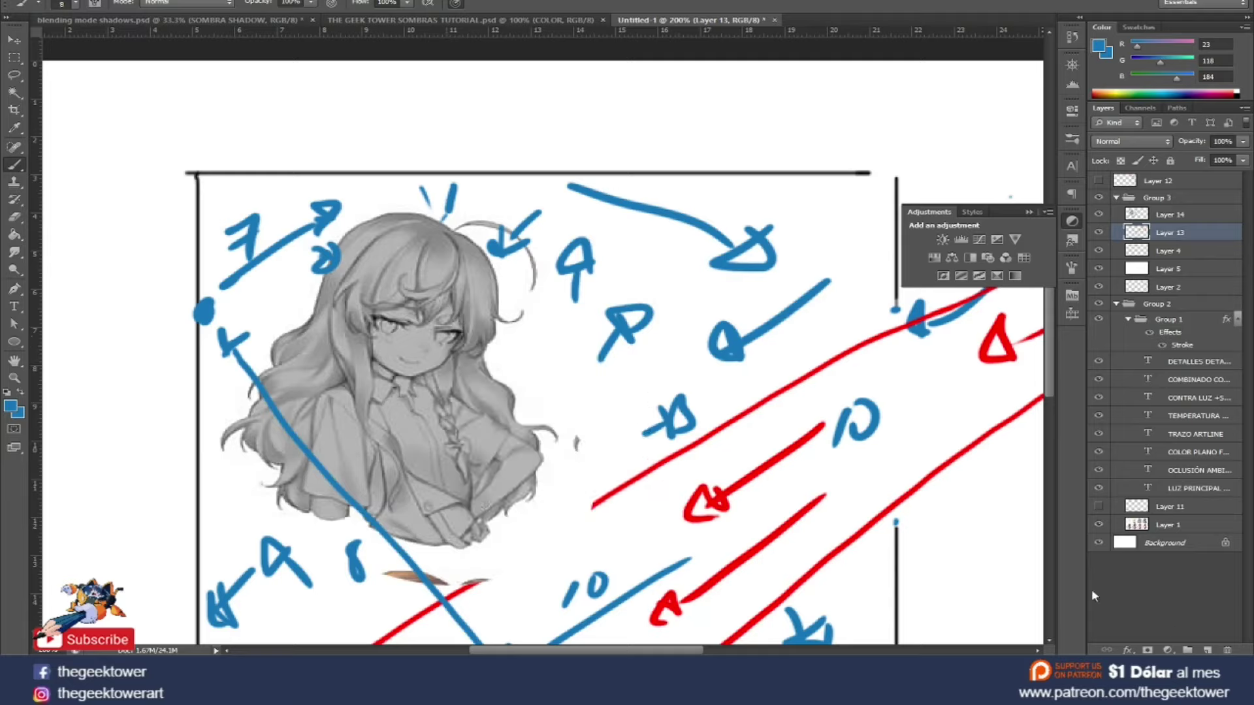
left_click(734, 484, "alt")
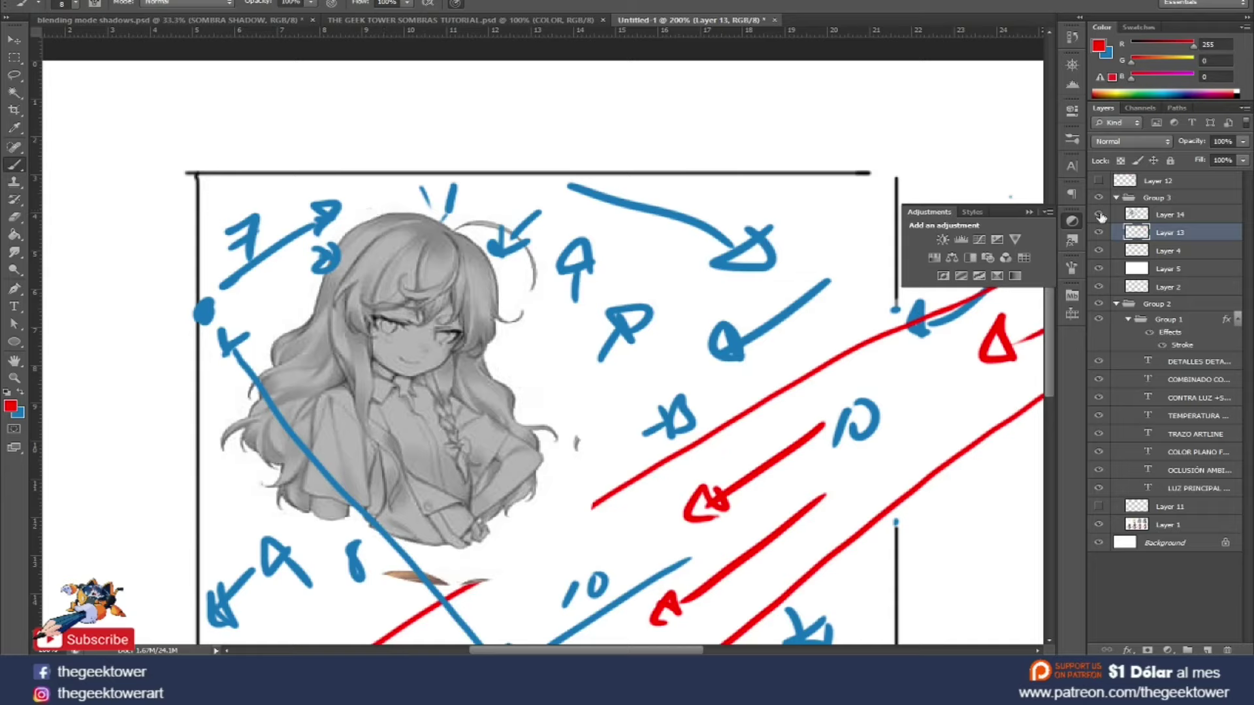
left_click(1207, 649)
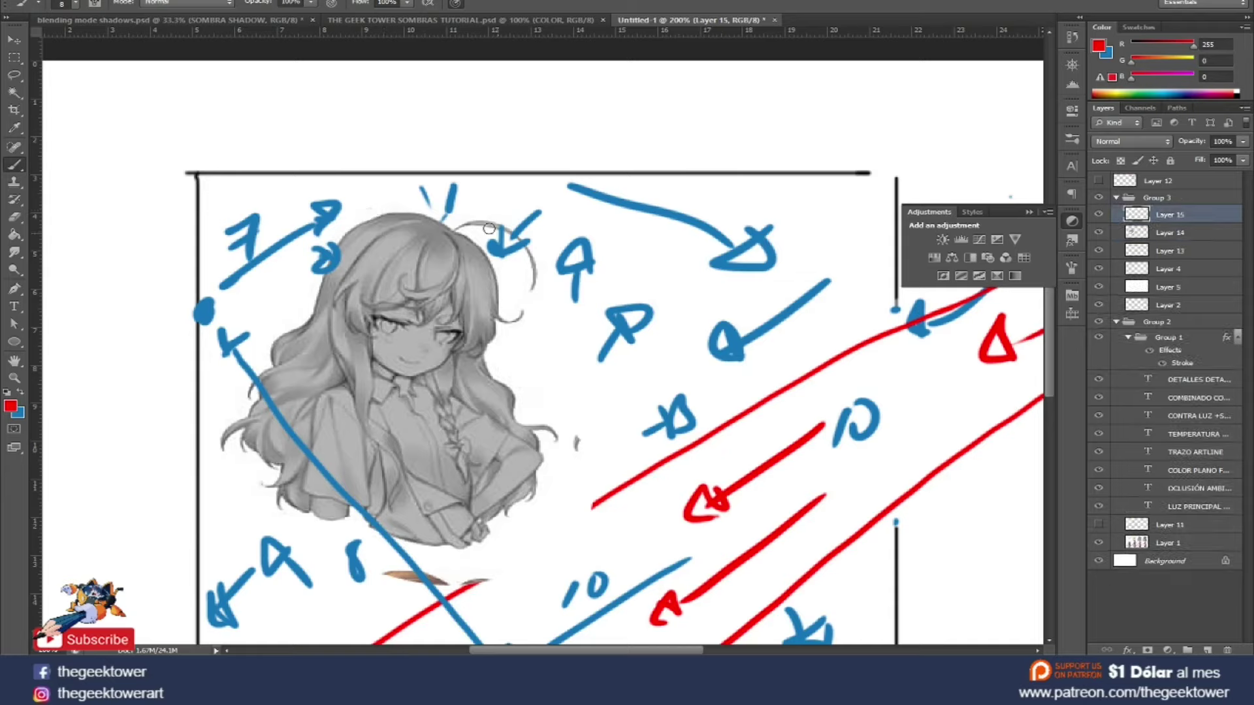
Circle the top of the hair in red, draw red lines meeting at the girl's hands, and undo the last strokes around the chin
mouse_move(421, 217)
left_mouse_down()
mouse_move(355, 243)
mouse_move(406, 288)
mouse_move(462, 295)
mouse_move(467, 237)
mouse_move(389, 226)
left_mouse_up()
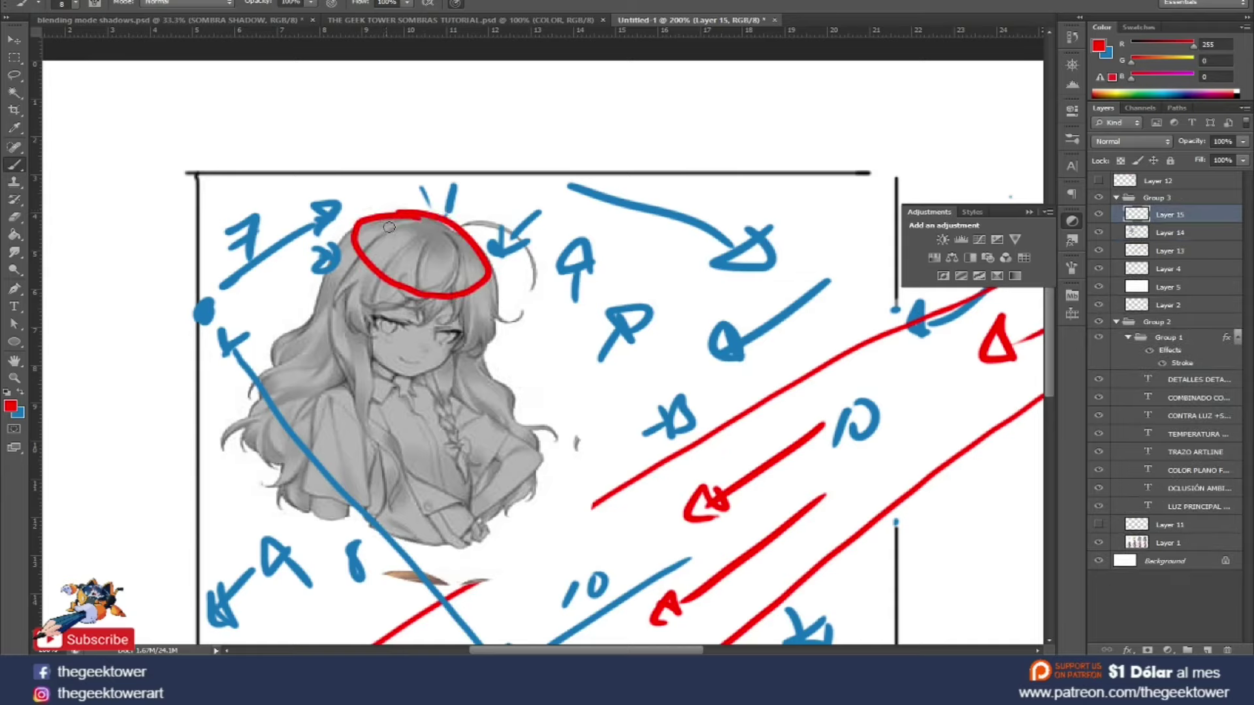
mouse_move(545, 346)
left_mouse_down()
mouse_move(457, 509)
mouse_move(459, 522)
mouse_move(485, 523)
mouse_move(435, 477)
mouse_move(396, 385)
mouse_move(434, 367)
mouse_move(405, 382)
mouse_move(379, 359)
left_mouse_up()
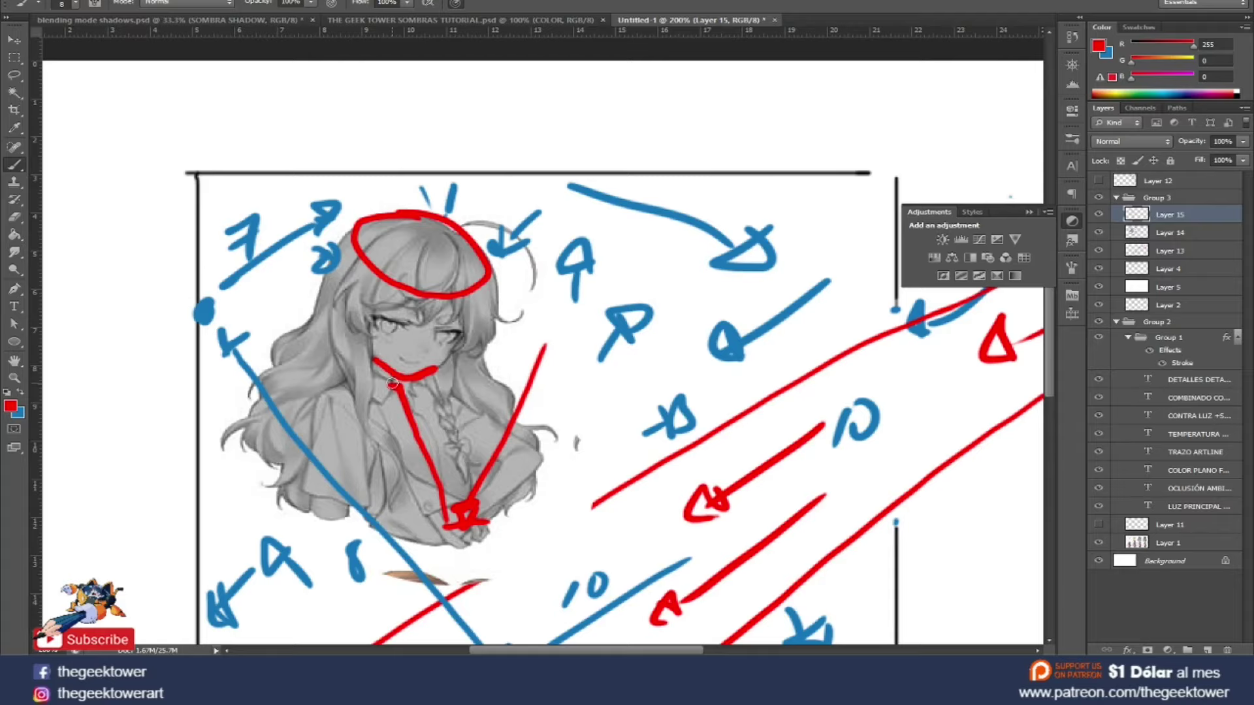
mouse_move(425, 214)
left_mouse_down()
mouse_move(387, 226)
mouse_move(390, 275)
left_mouse_up()
key("ctrl+alt+z")
key("ctrl+alt+z")
key("ctrl+alt+z")
Set the brush size to 3 and paint small red marks in the shadowed creases beside the jaw and above the shoulder
scroll(361, 356, "up", 1)
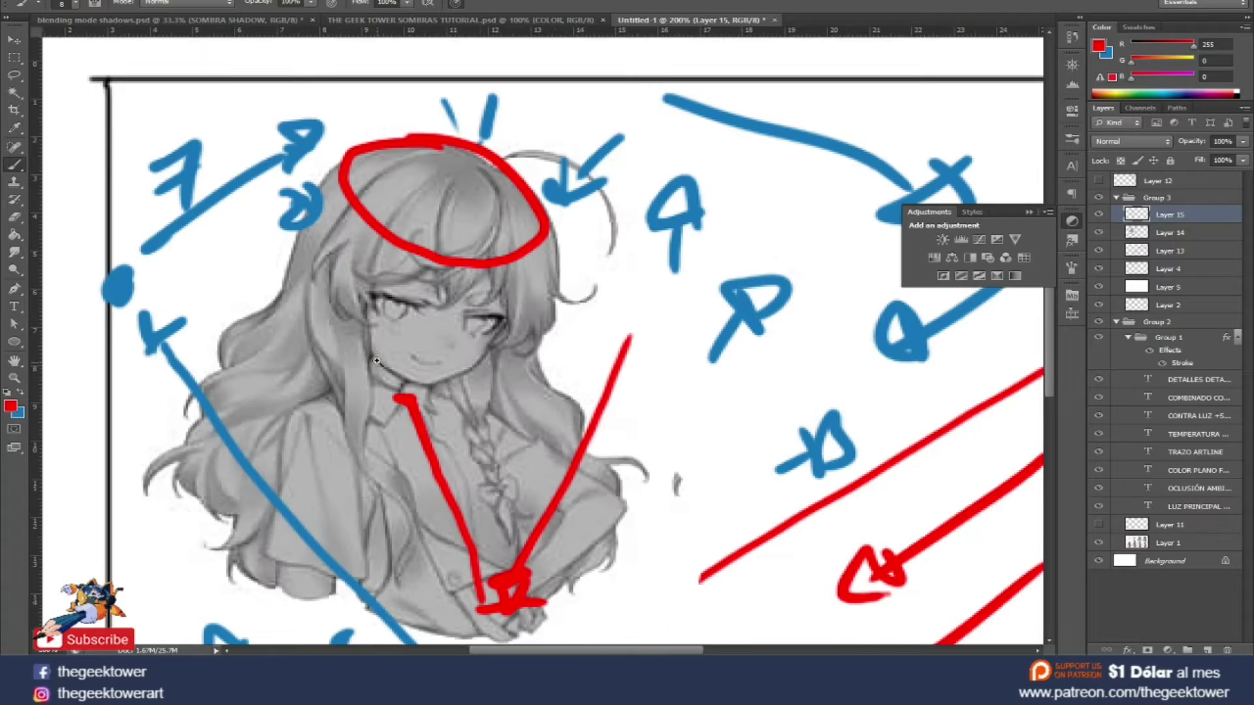
right_click(372, 351)
type("3")
key("Return")
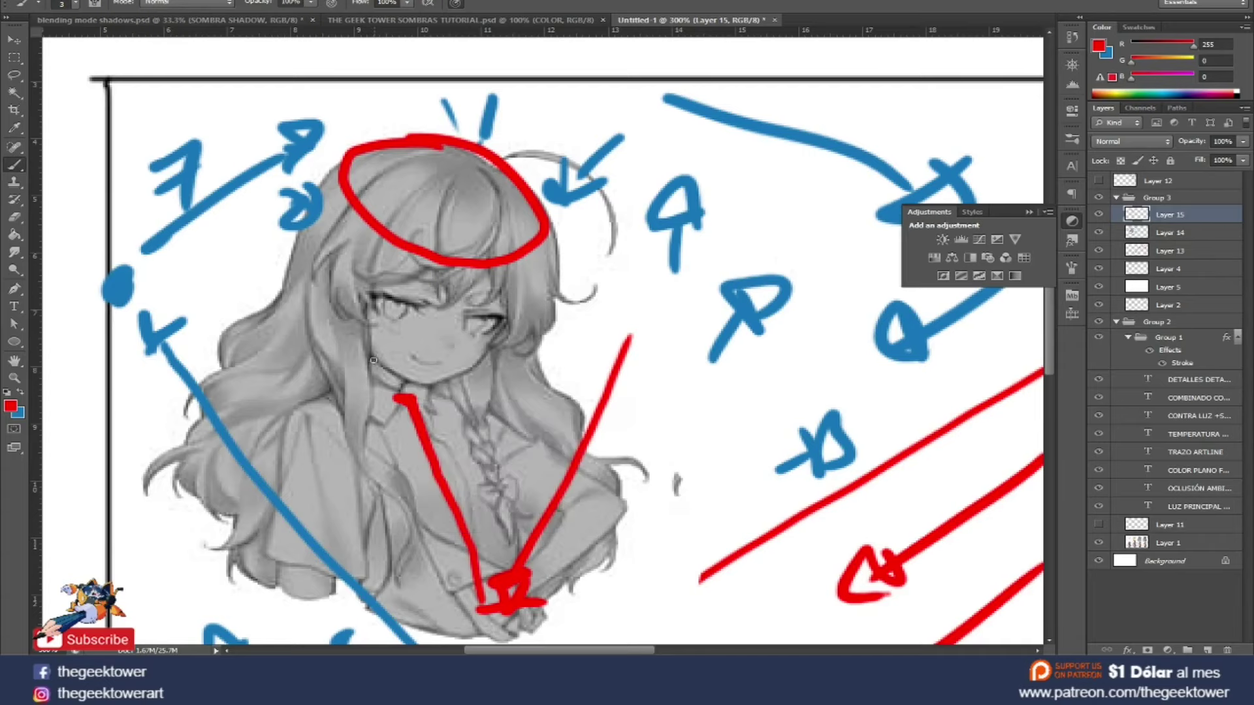
scroll(371, 358, "up", 1)
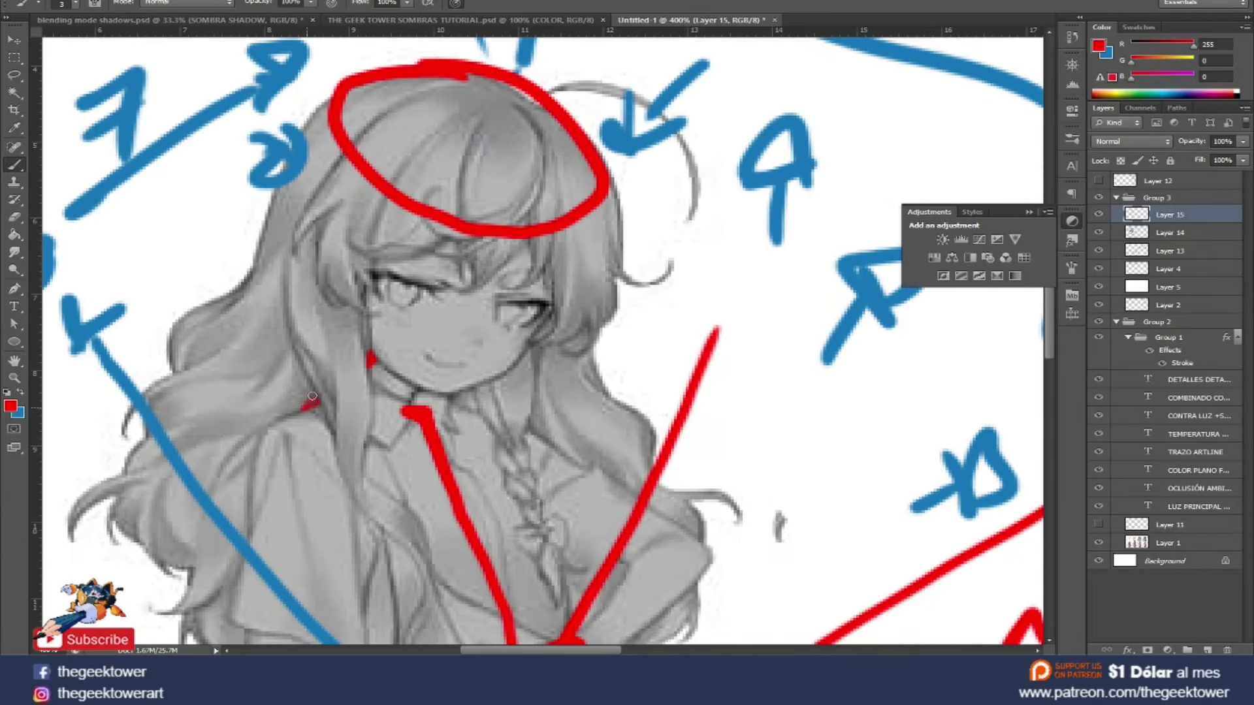
scroll(322, 381, "down", 2)
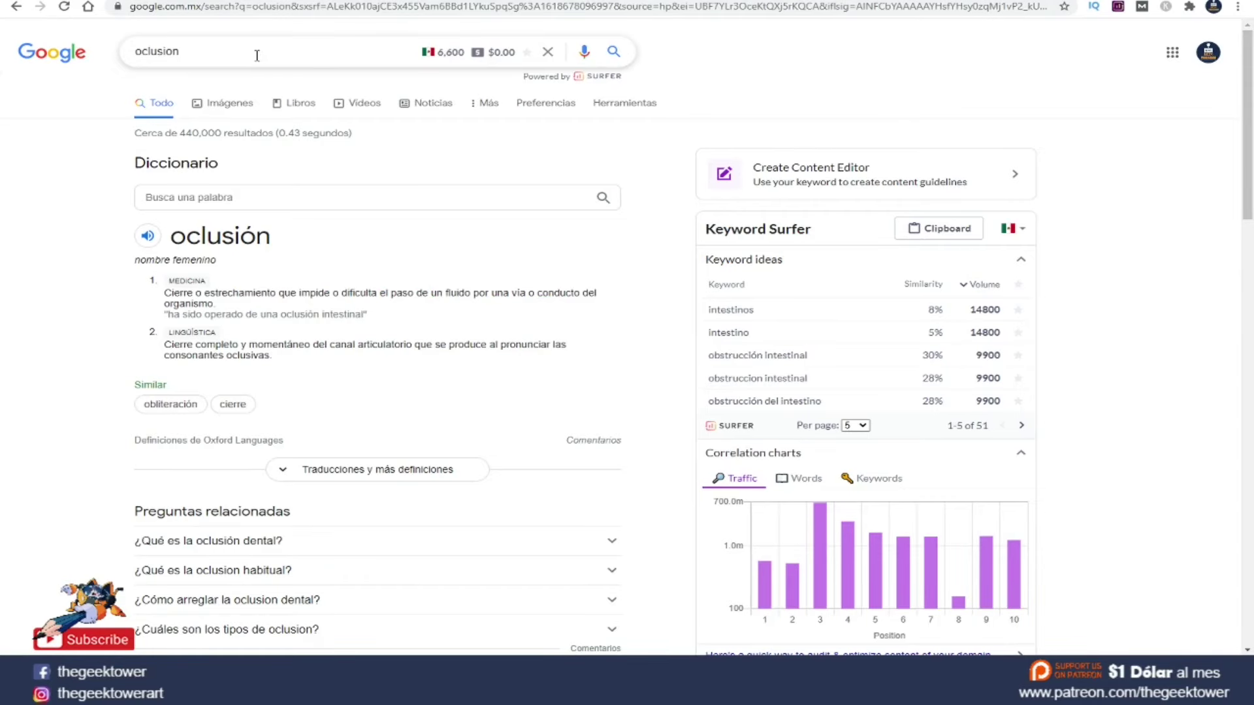
Switch to the browser and look up image results for "oclusion ambiental"
left_click(260, 53)
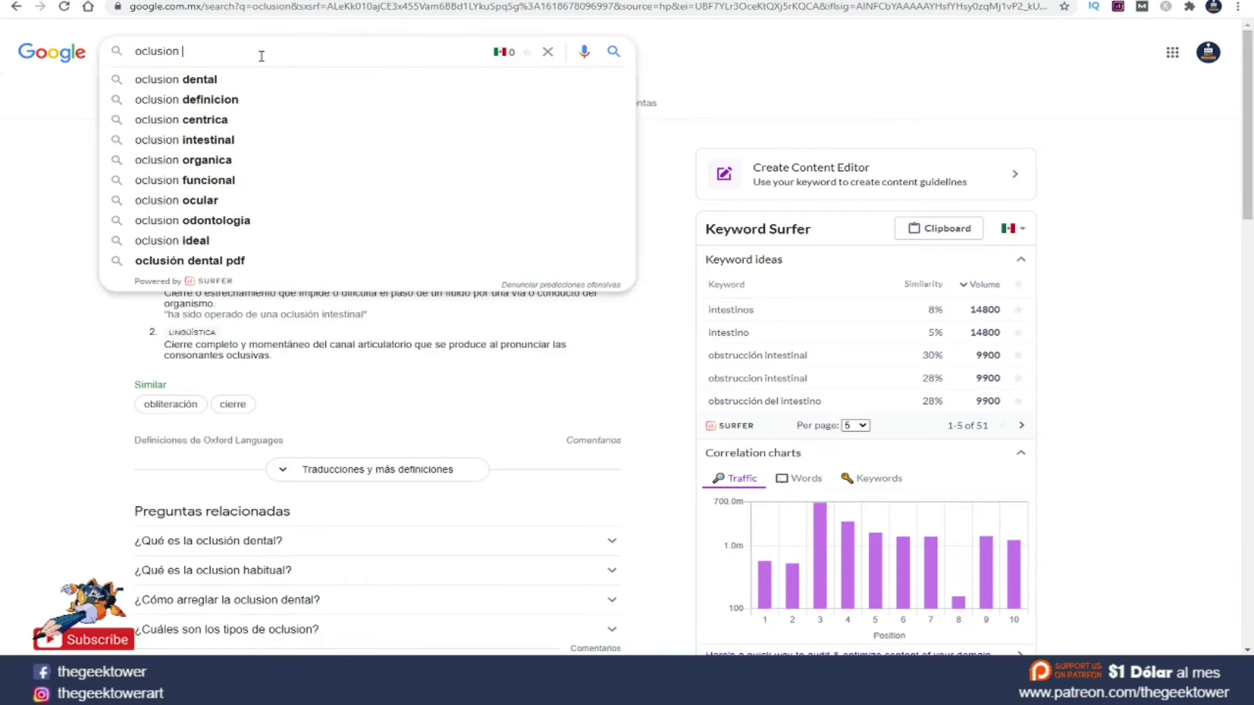
type("ambental")
key("Return")
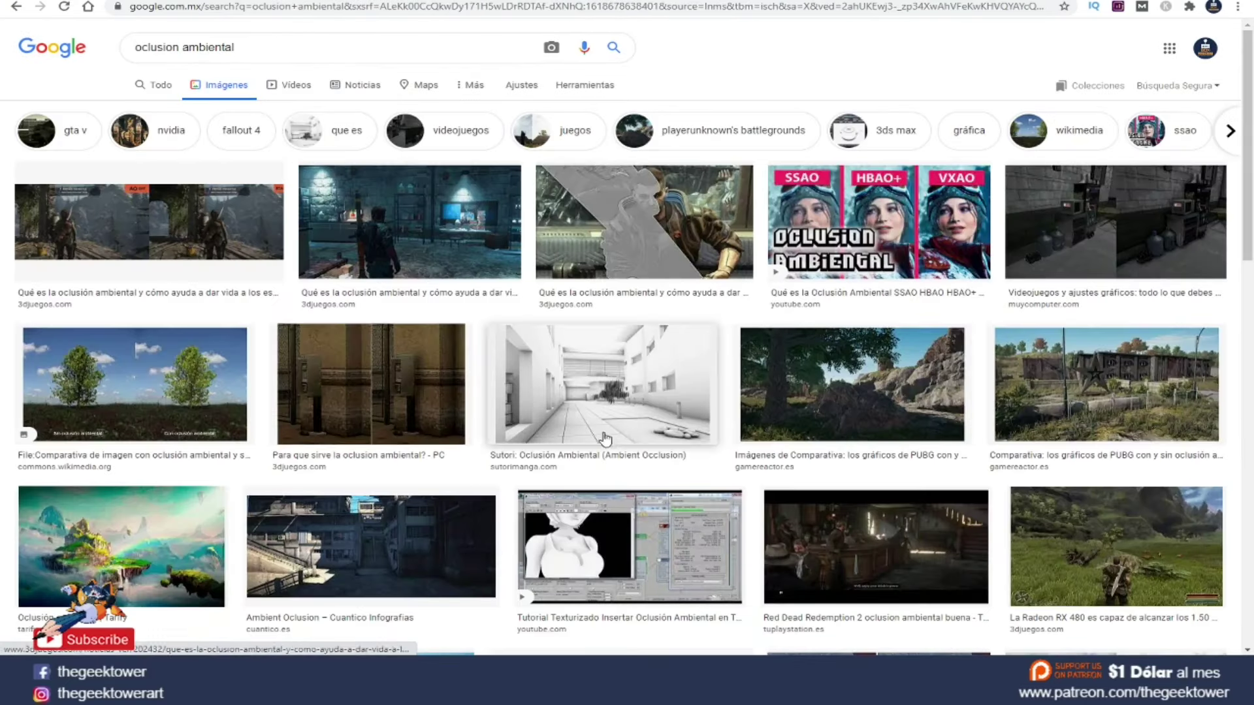
Refine the image search to "oclusion ambiental render" and preview the Alan3D lounge and Sutori Manga courtyard renders
left_click(302, 48)
type("render")
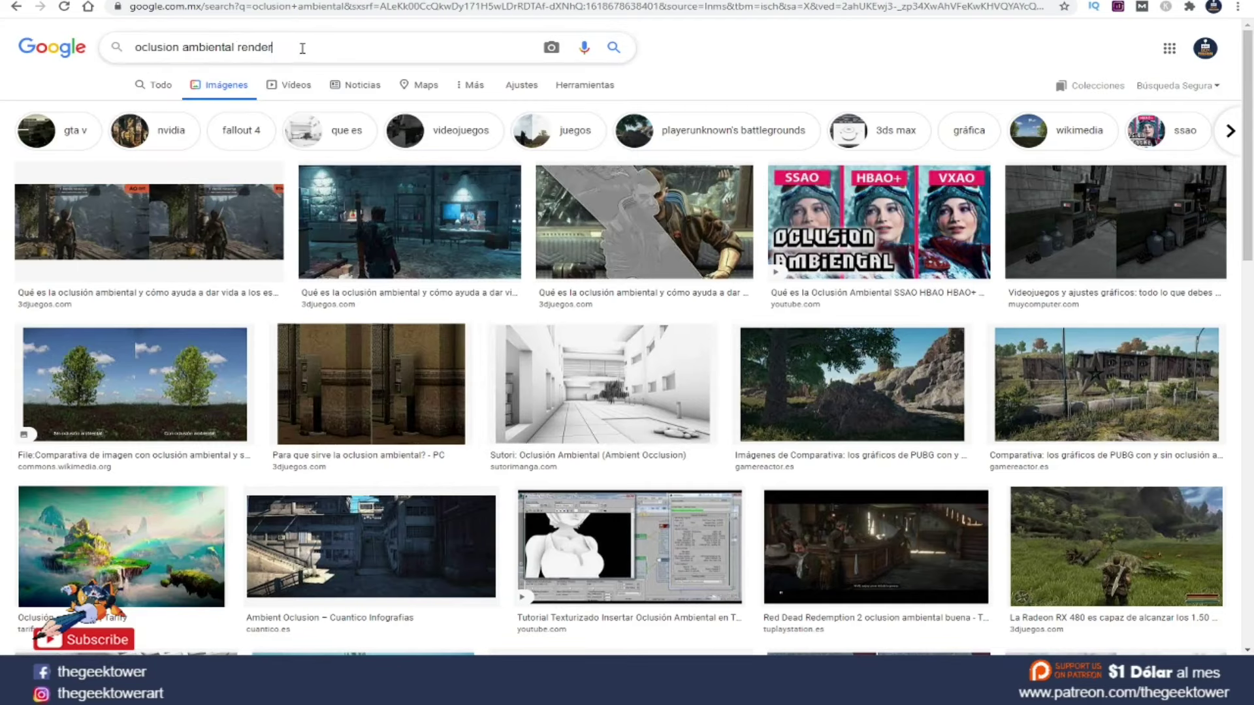
key("Return")
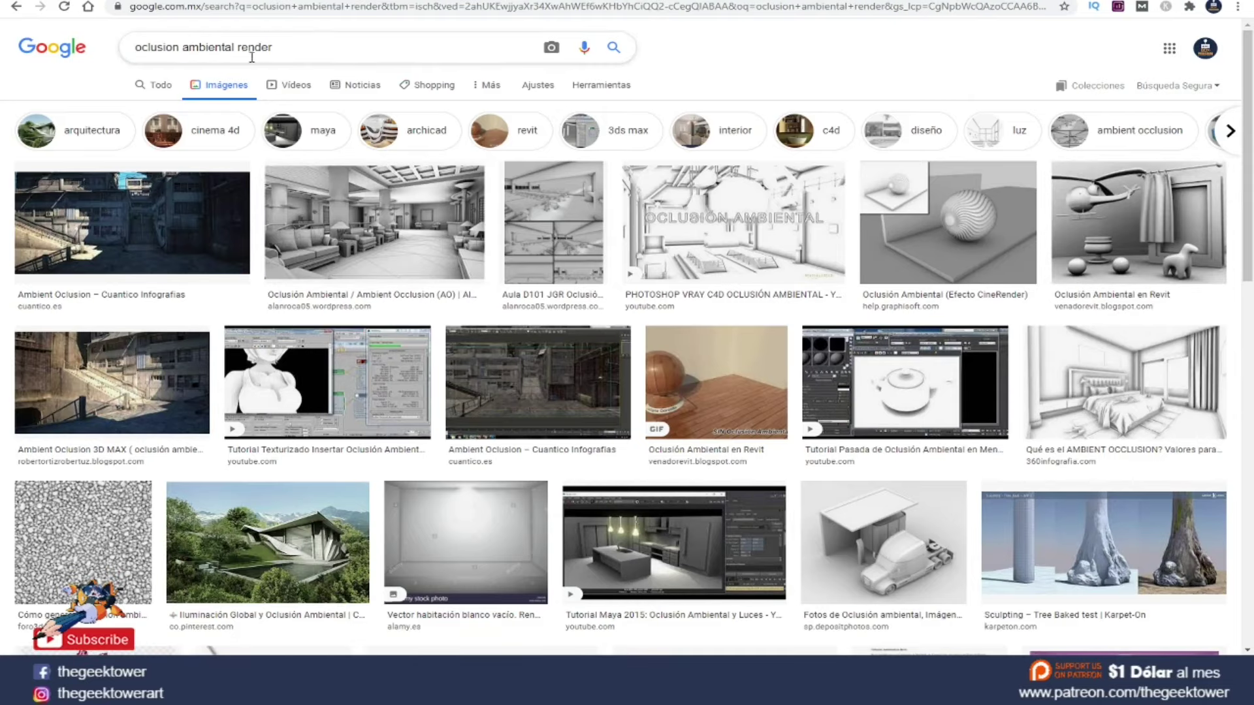
left_click(400, 208)
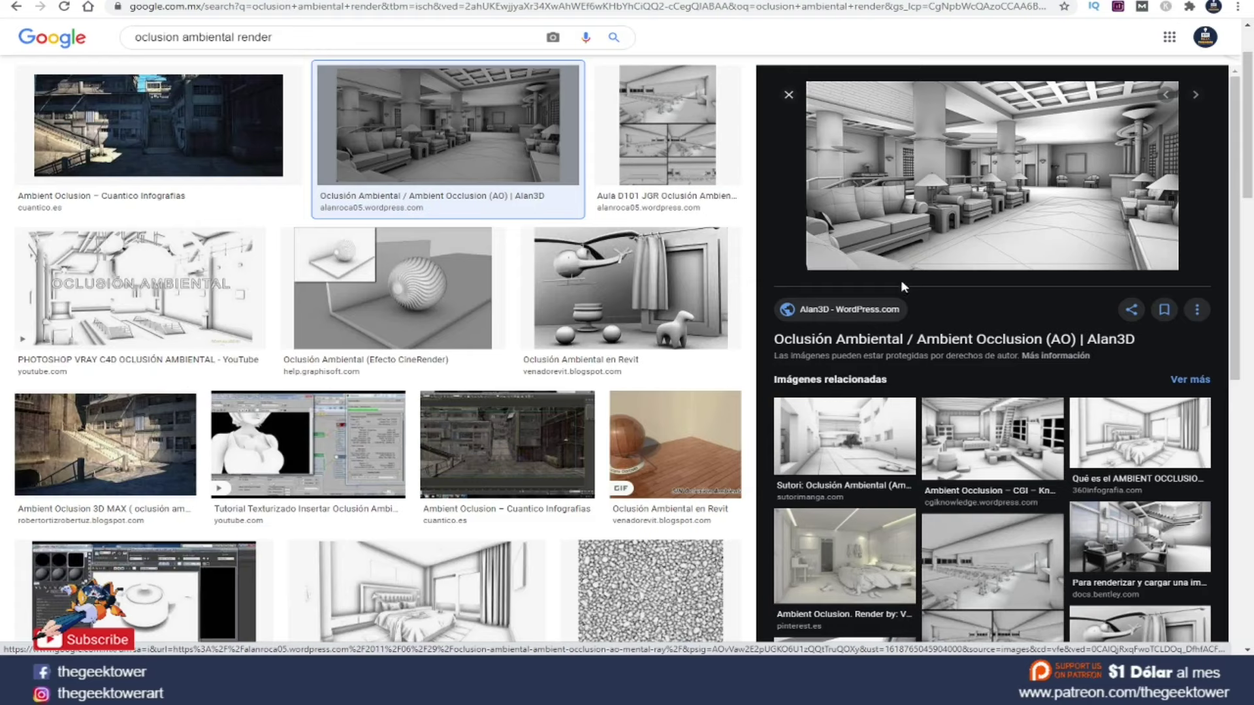
left_click(832, 438)
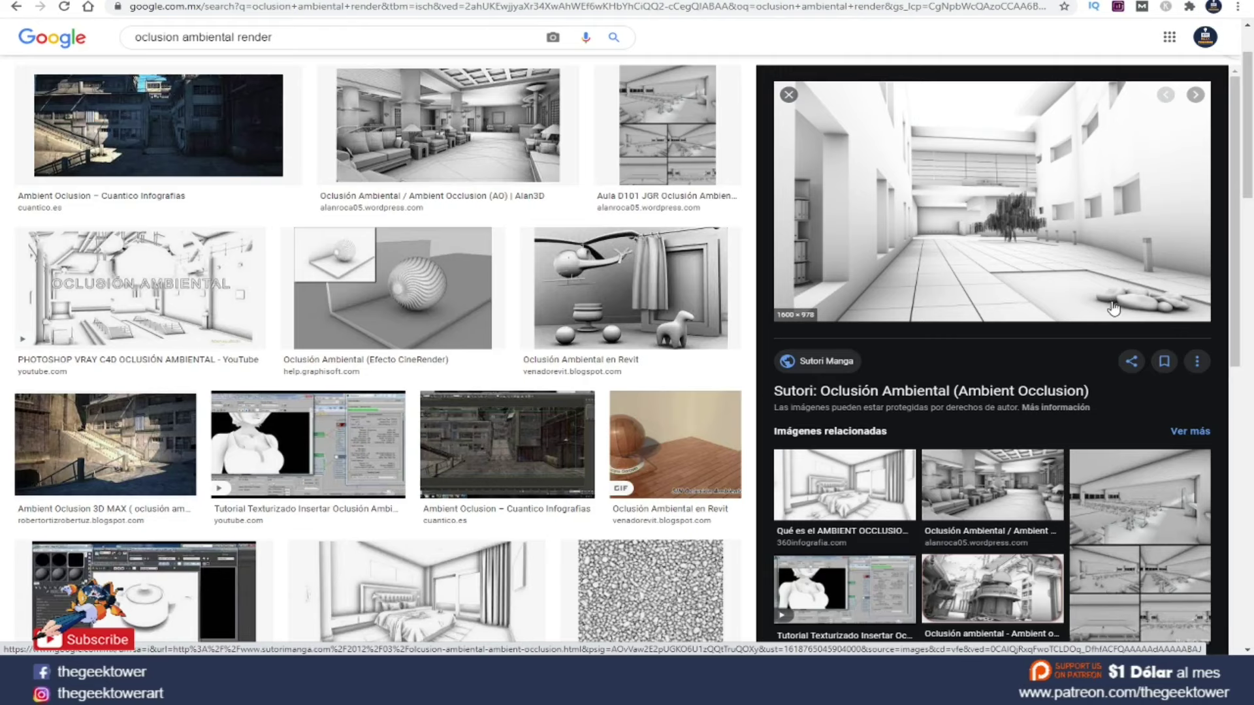
Switch back to Photoshop and select Layer 14 containing the grey girl
key("alt+Tab")
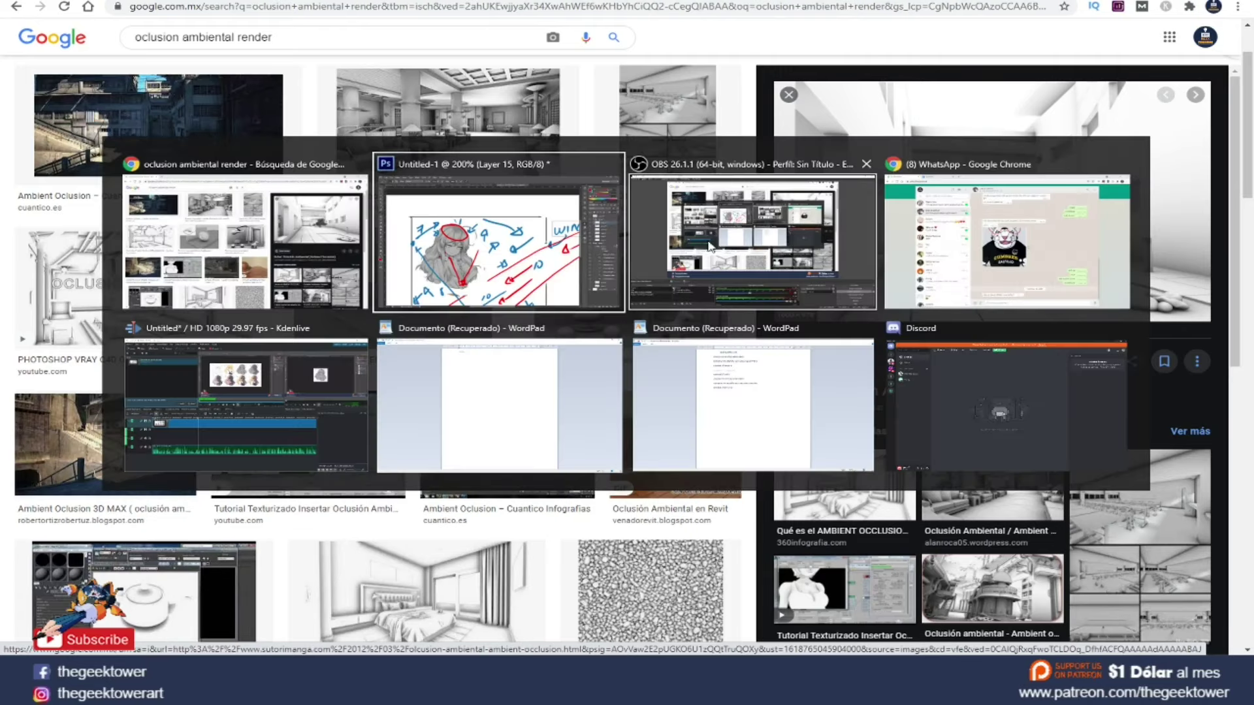
left_click(517, 253)
left_click(402, 368, "ctrl")
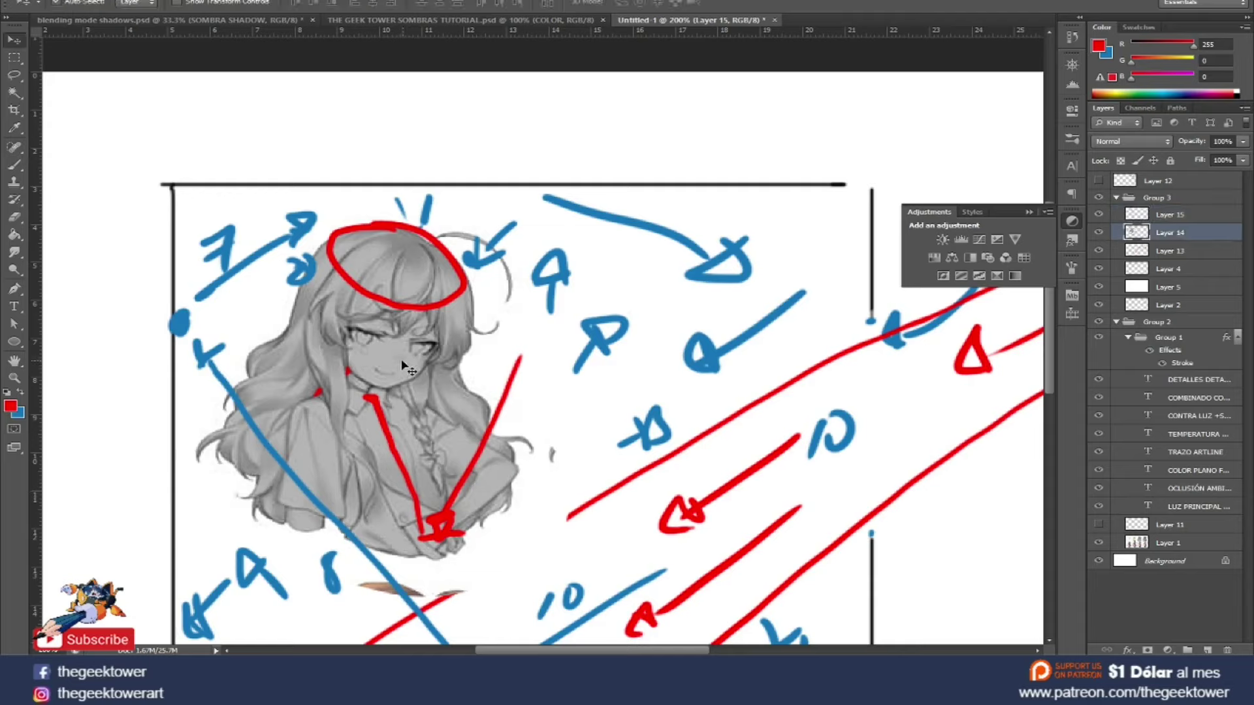
Try a brightening Curves adjustment on Layer 14 that maps input 159 to output 224, and discard it
key("ctrl+m")
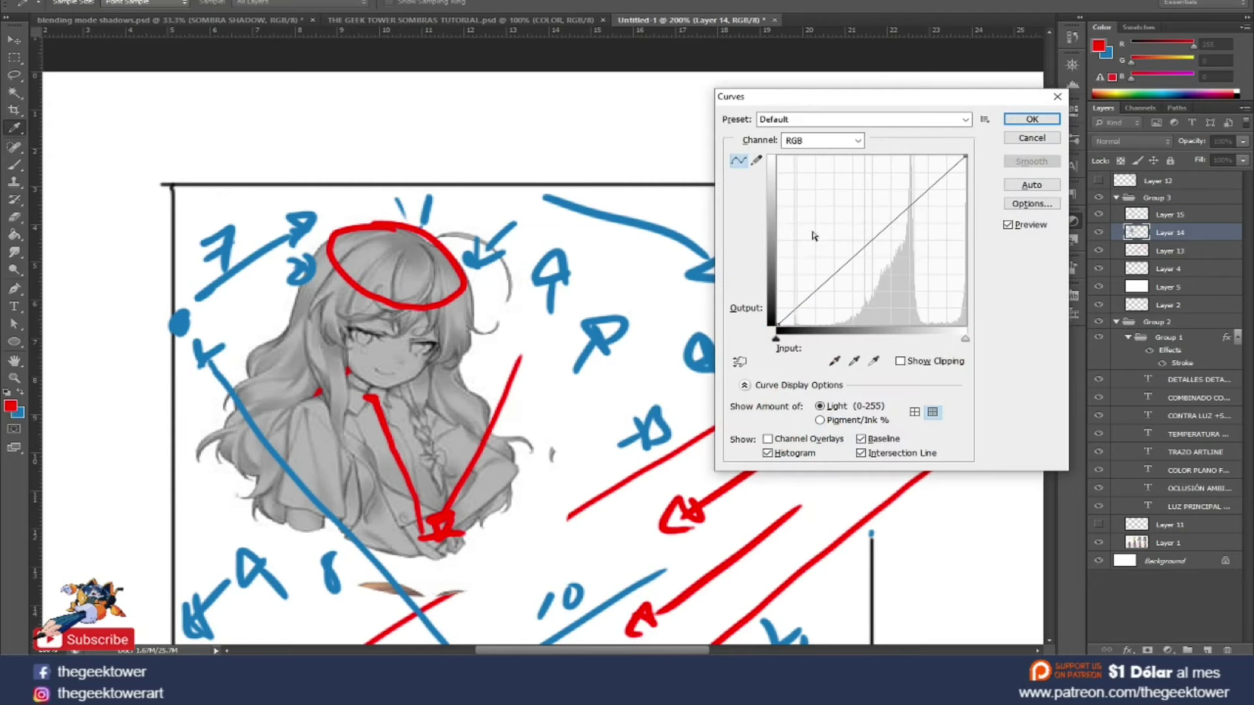
left_click_drag(899, 215, 896, 191)
left_click_drag(828, 253, 828, 270)
left_click_drag(888, 186, 894, 179)
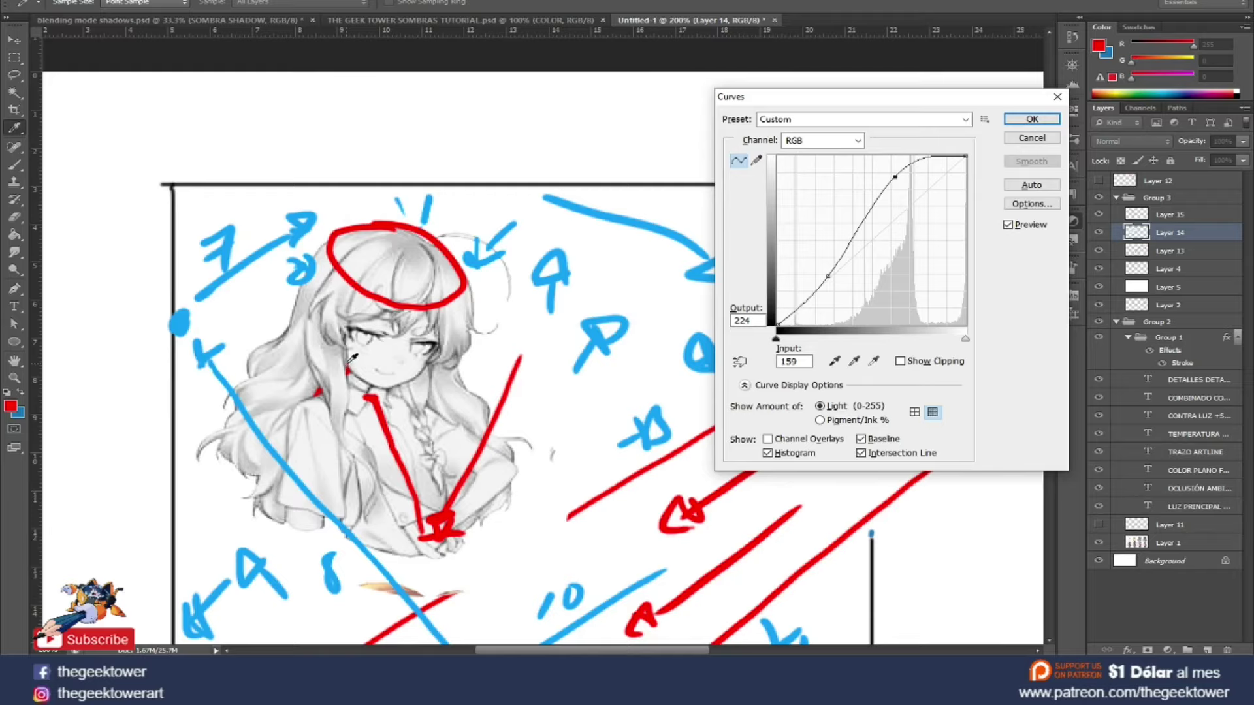
left_click(1008, 138)
Collapse and hide Group 3 to show the whole sheet of eight shading stages
key("ctrl+minus")
left_click(1117, 197)
left_click(1099, 197)
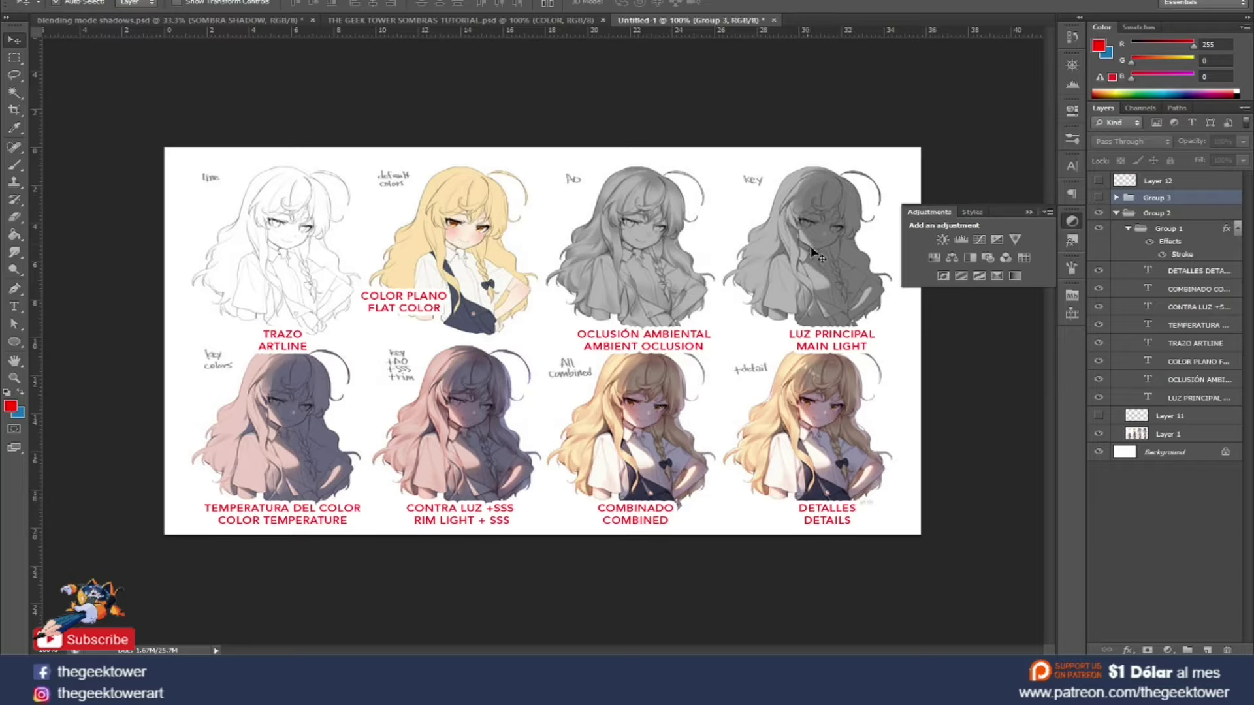
Examine the Ambient Occlusion, Rim Light + SSS and Color Temperature stages of the sheet up close
scroll(813, 252, "up", 1)
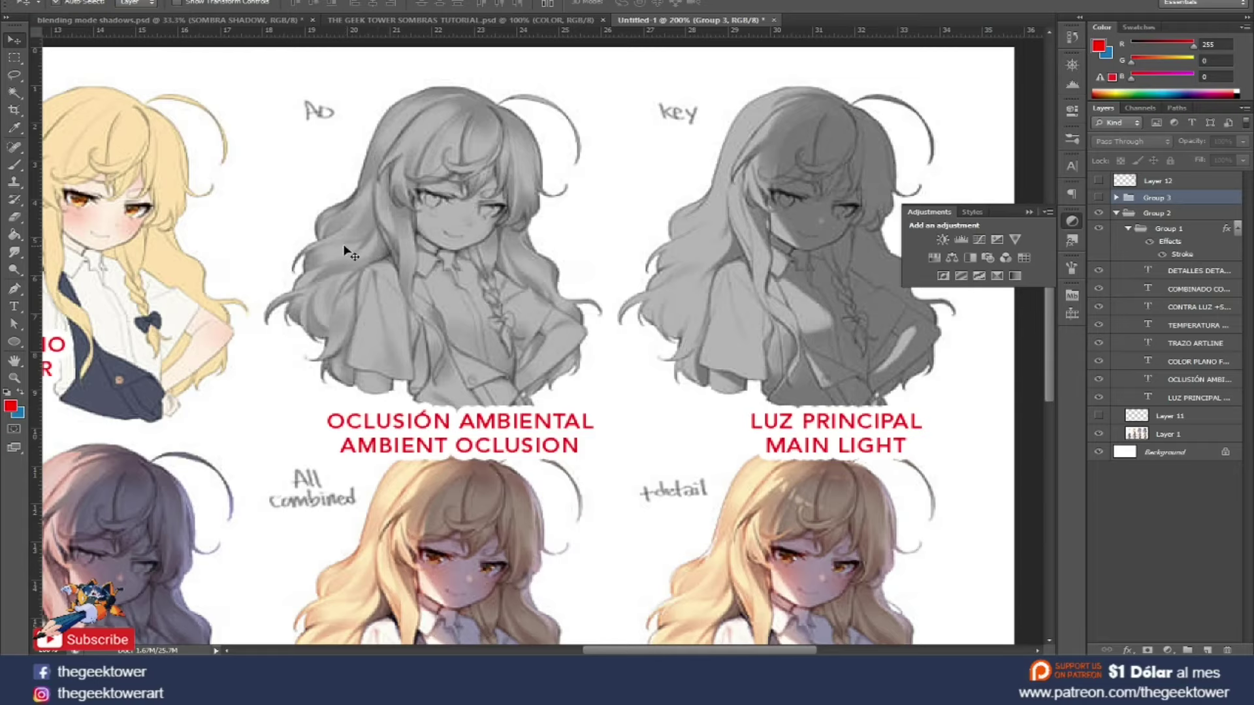
left_click_drag(301, 336, 519, 269)
key("ctrl+r")
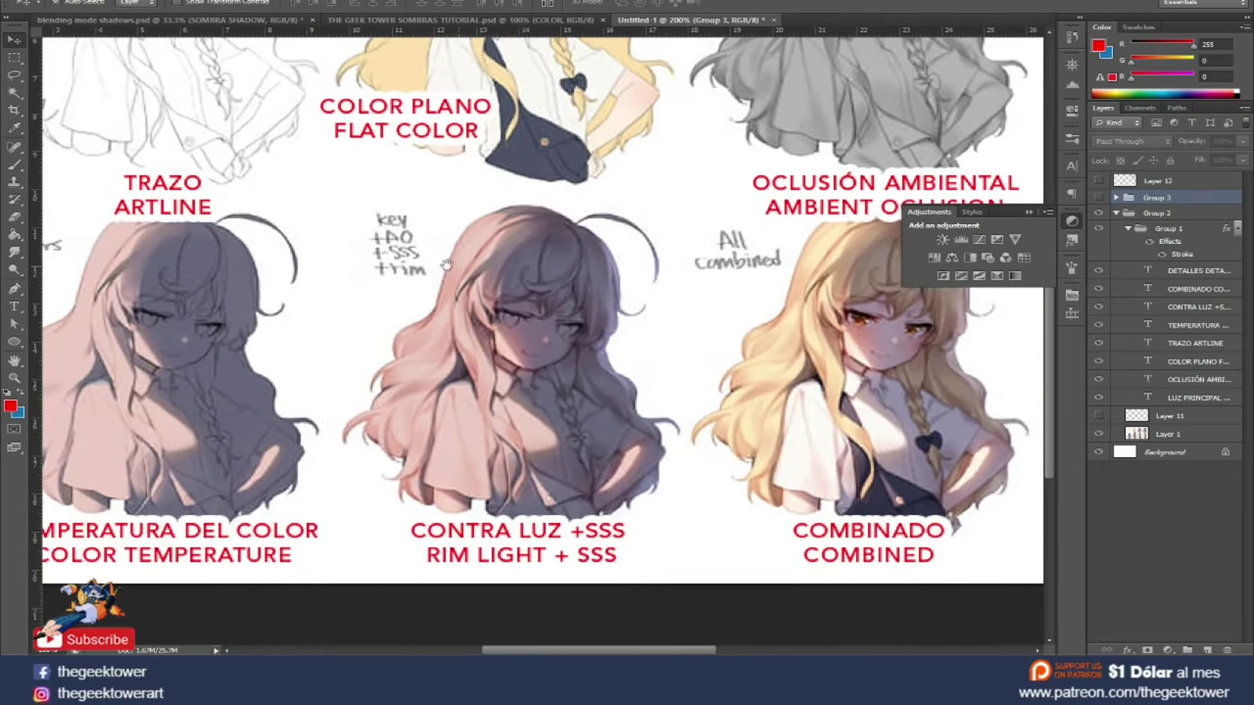
left_click(338, 278, "alt")
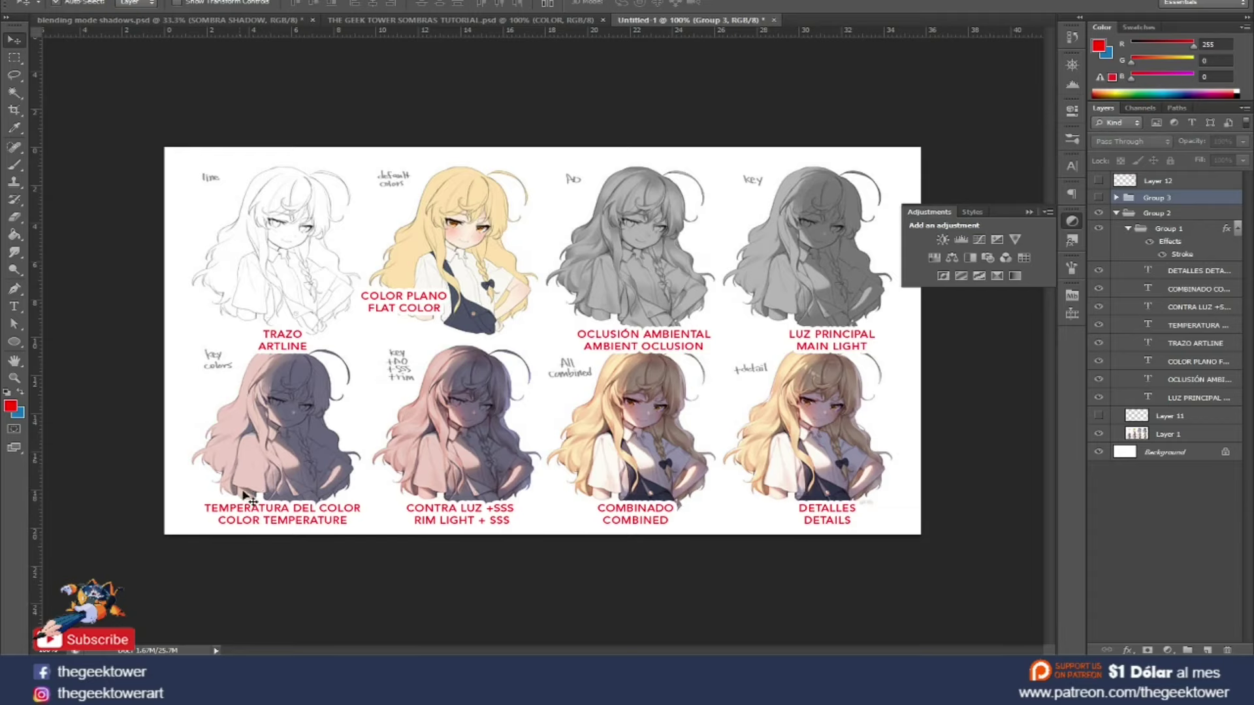
left_click(259, 466)
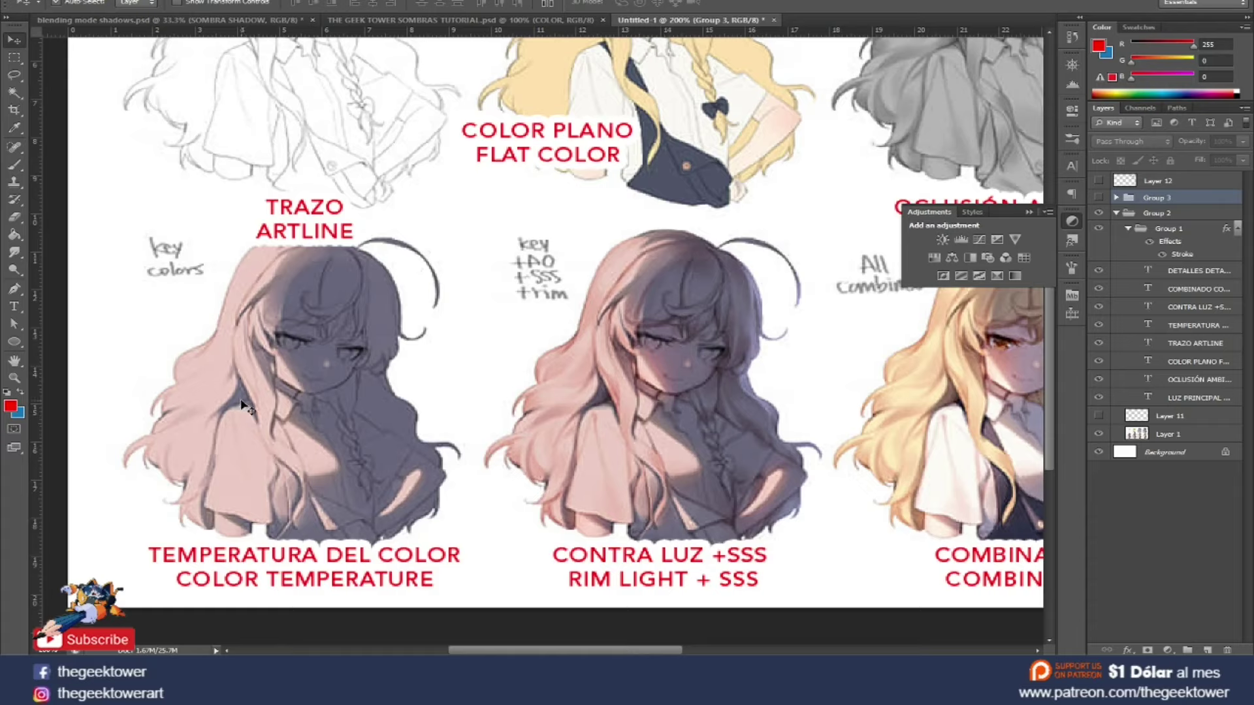
Switch to the Chrome image search and search for "temperatura del color circulo" in place of the old query
key("alt+Tab")
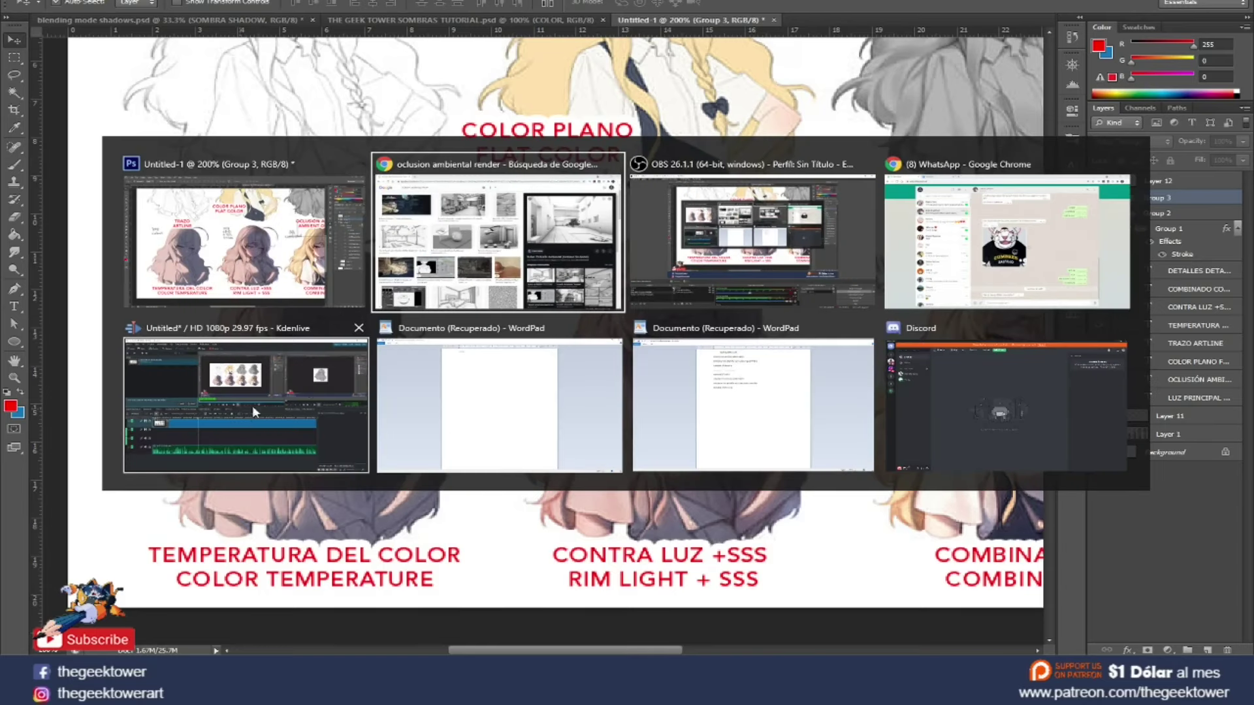
left_click(462, 235)
left_click(306, 37)
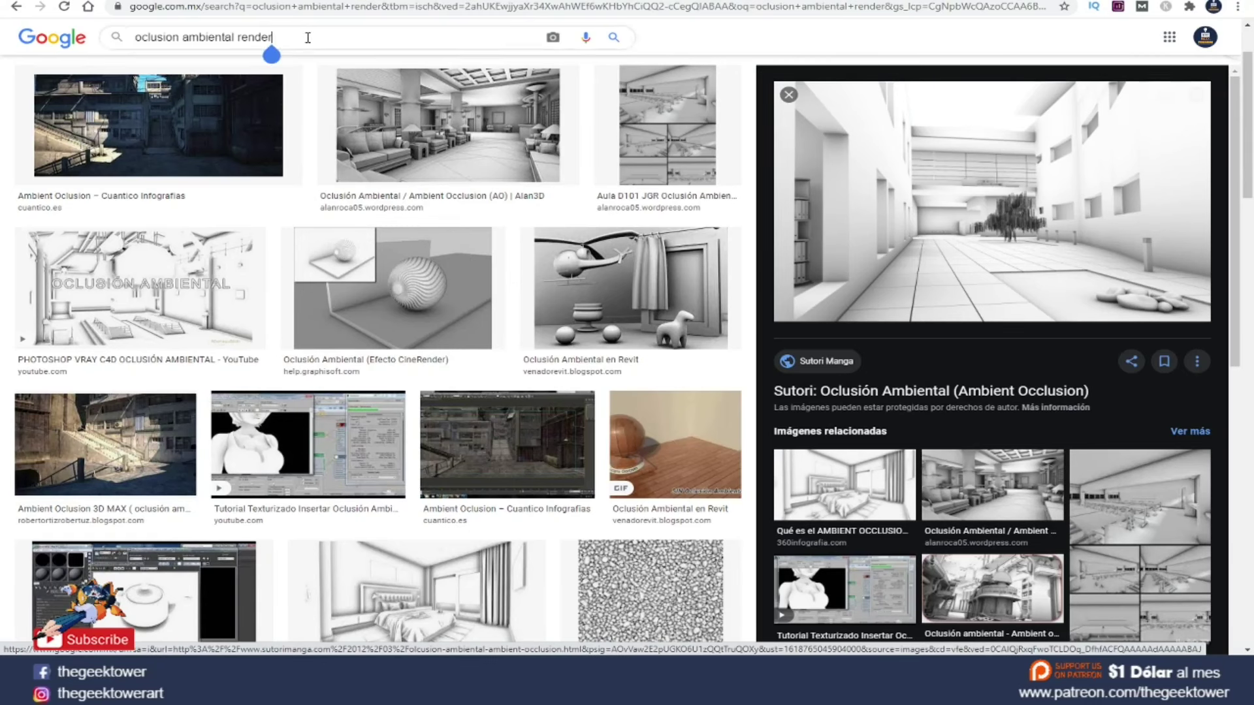
key("BackSpace")
key("BackSpace")
key("BackSpace")
key("BackSpace")
key("BackSpace")
key("BackSpace")
key("BackSpace")
key("BackSpace")
key("BackSpace")
key("BackSpace")
key("BackSpace")
key("BackSpace")
key("BackSpace")
key("BackSpace")
key("BackSpace")
key("BackSpace")
key("BackSpace")
key("BackSpace")
key("BackSpace")
key("BackSpace")
type("temperat")
key("Down")
key("Return")
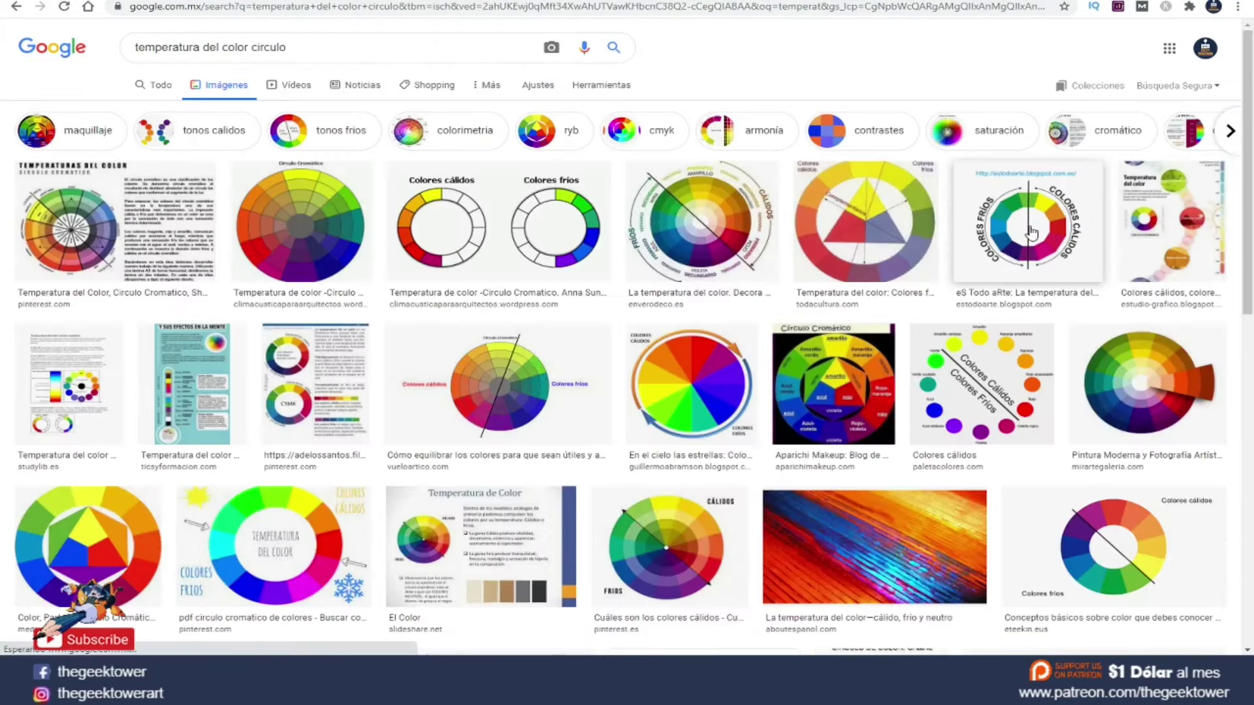
Preview the eS Todo aRte wheel of cold and warm colors, visit its source page and return to the image results
left_click(1030, 233)
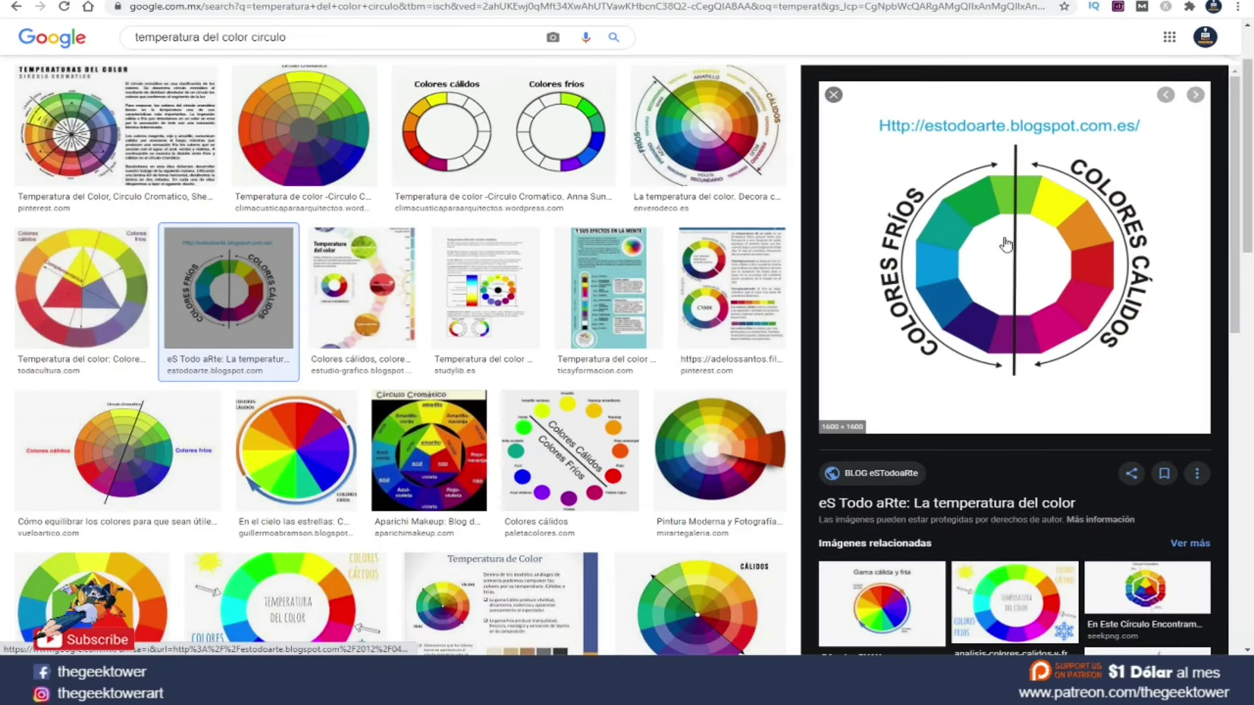
left_click(1009, 330)
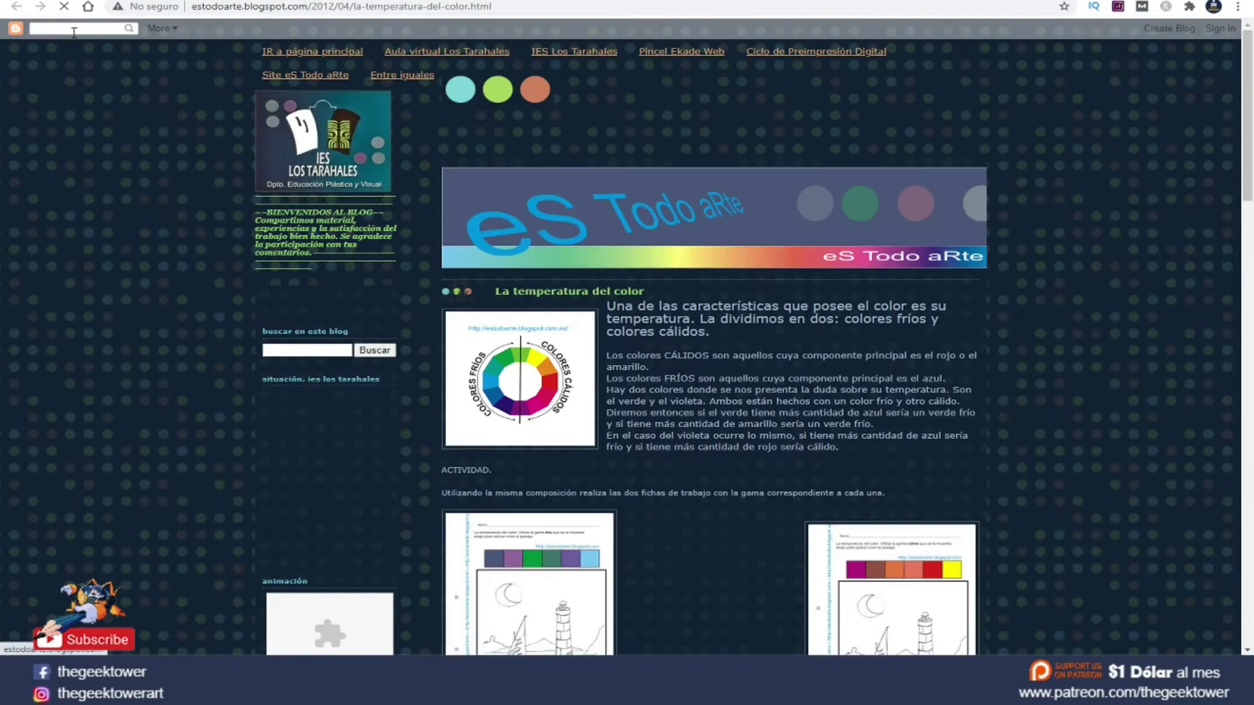
left_click(18, 6)
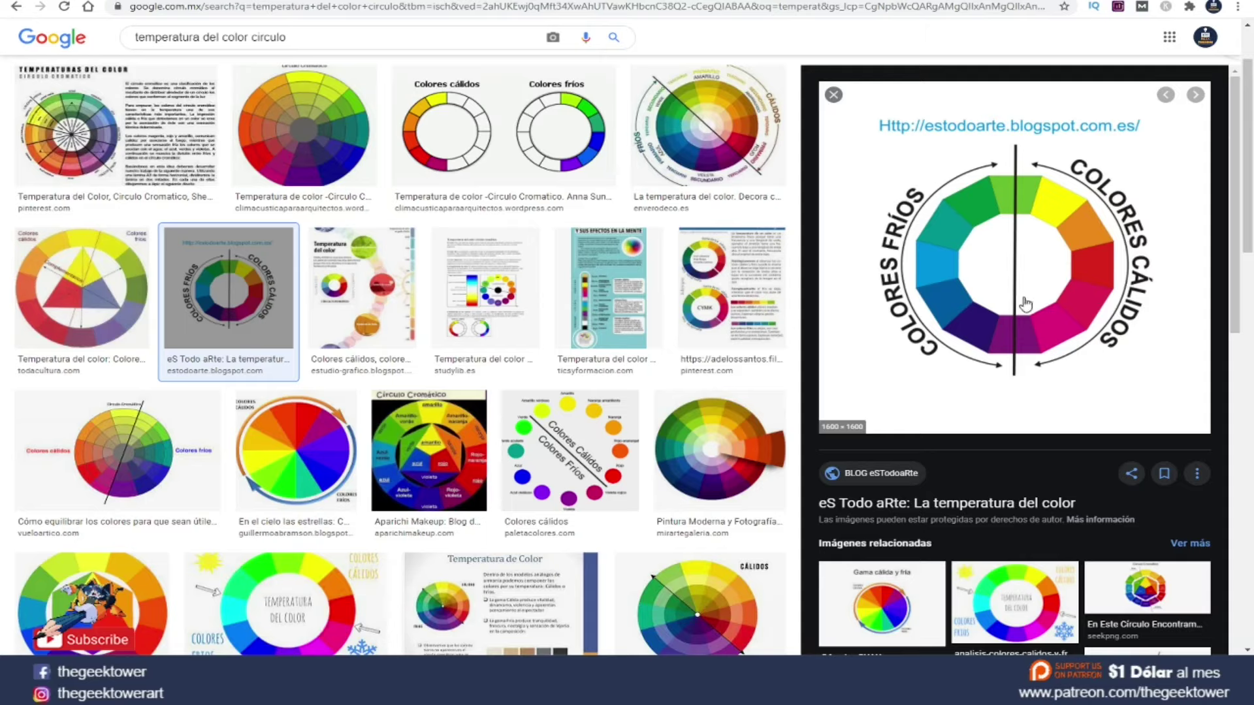
left_click(1070, 239)
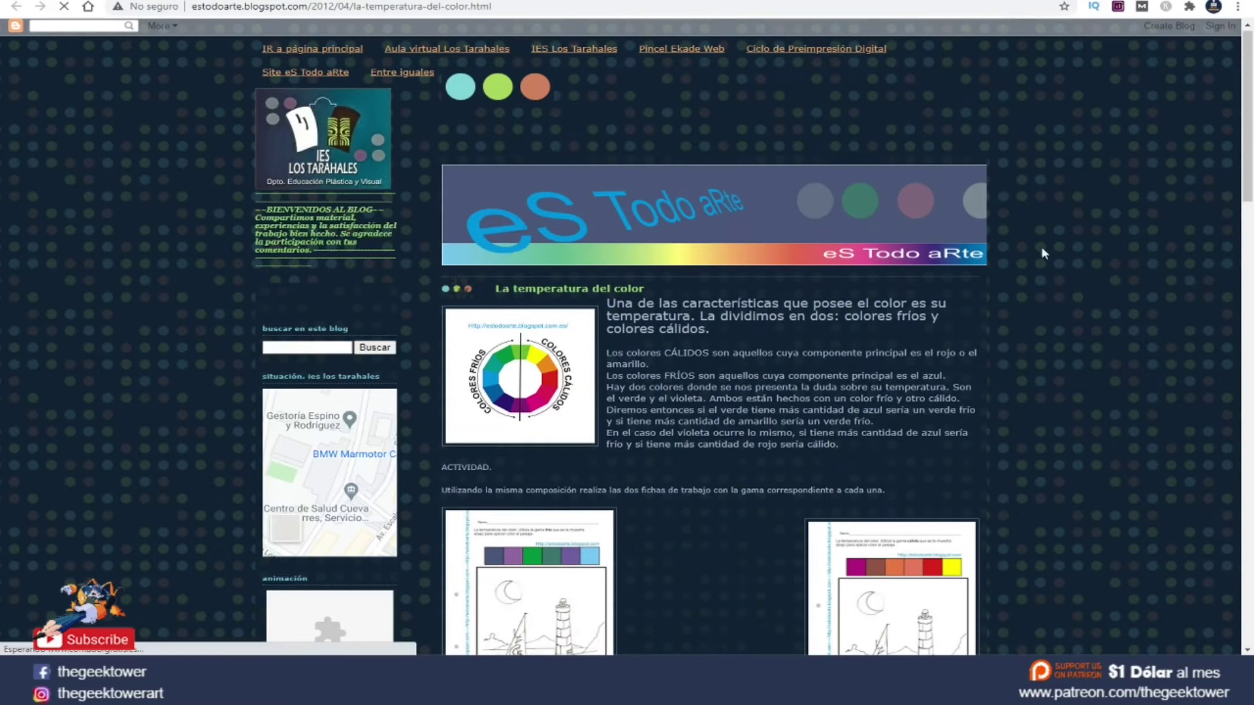
key("alt+Left")
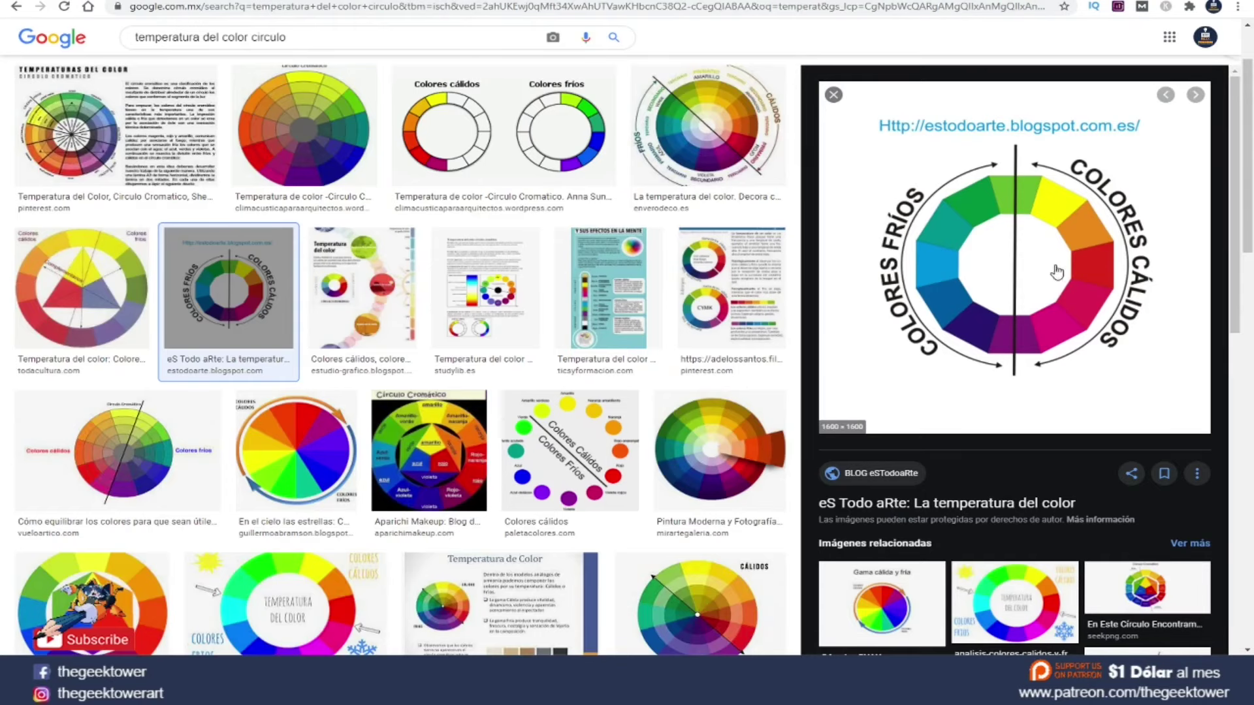
Switch back to Photoshop and sample the grey-violet shadow color from the Color Temperature girl's hair for the Brush tool
key("alt+Tab")
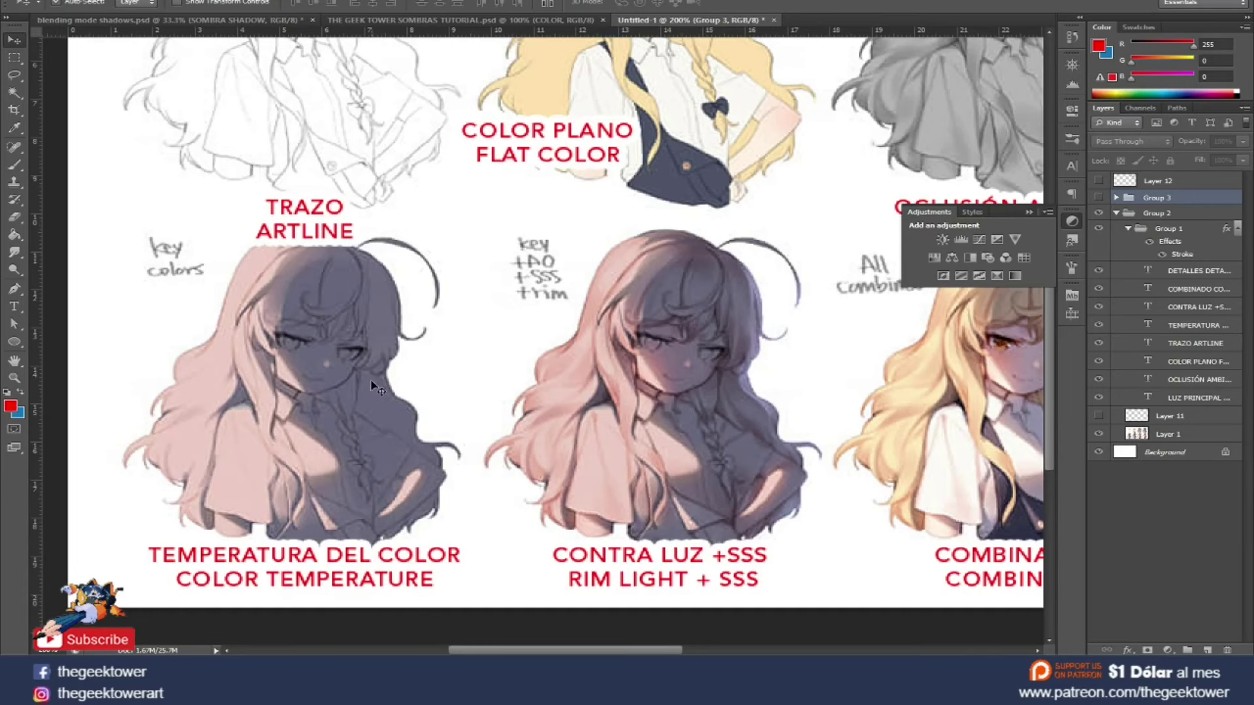
left_click(385, 317)
key("b")
left_click(437, 304)
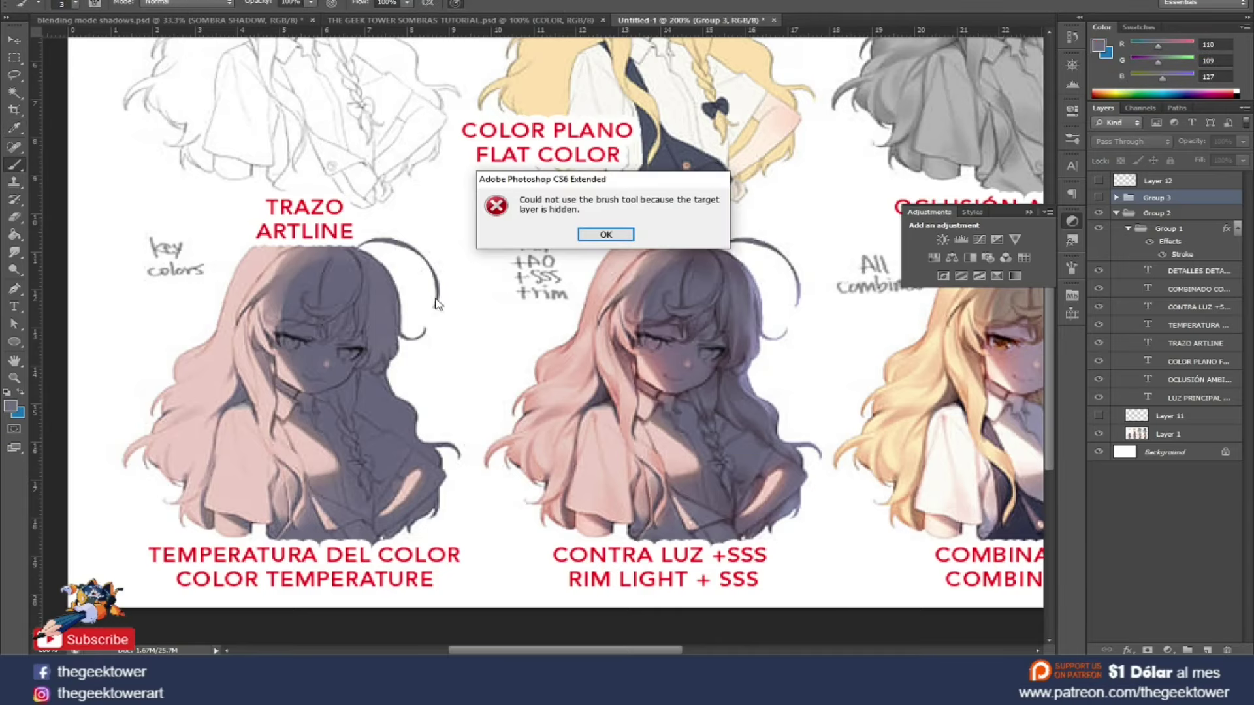
left_click(605, 235)
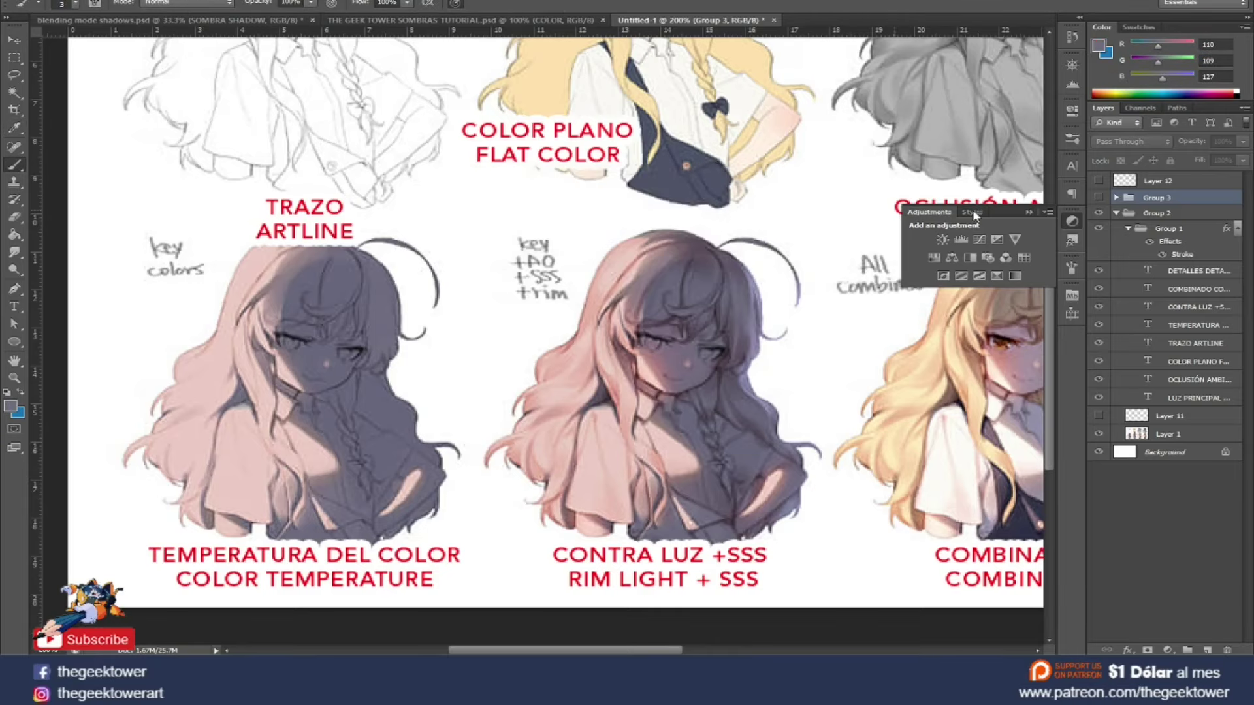
On a new layer, paint a grey-violet shadow swatch and a pink light swatch beside the Color Temperature girl with a 44 px brush
left_click(1207, 650)
right_click(430, 316)
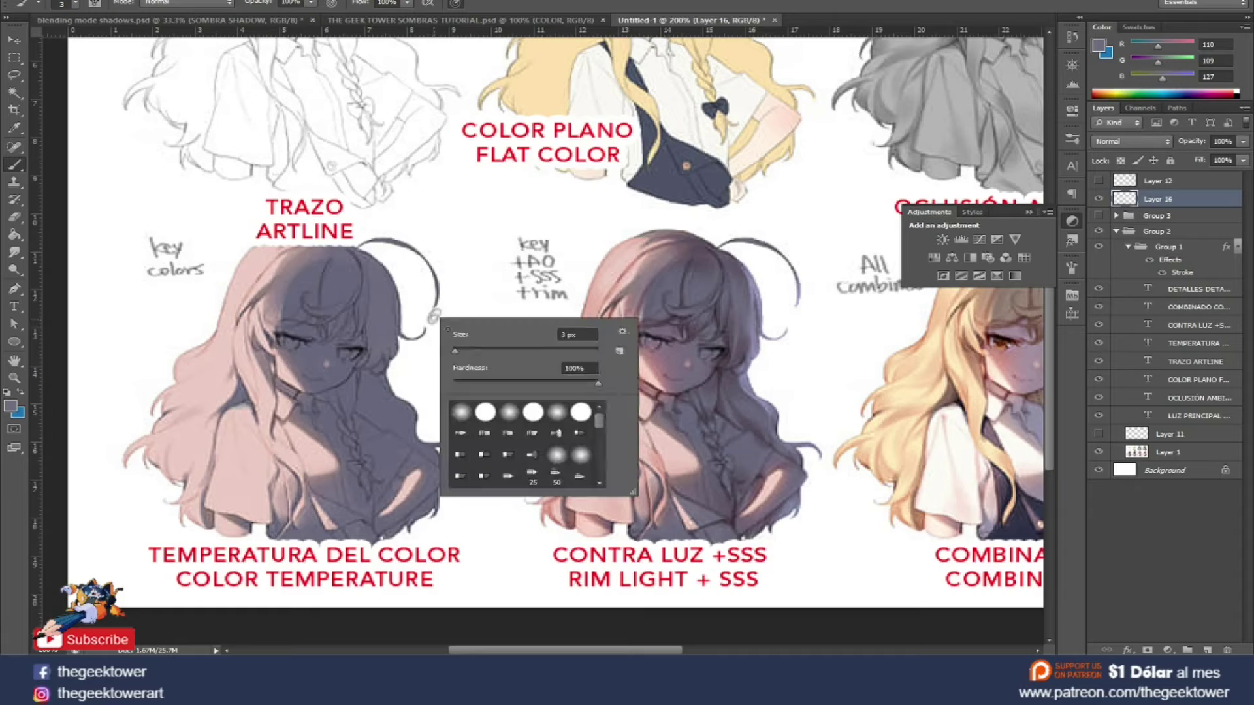
left_click_drag(470, 349, 480, 351)
left_click(431, 317)
left_click(206, 300, "alt")
left_click(164, 320)
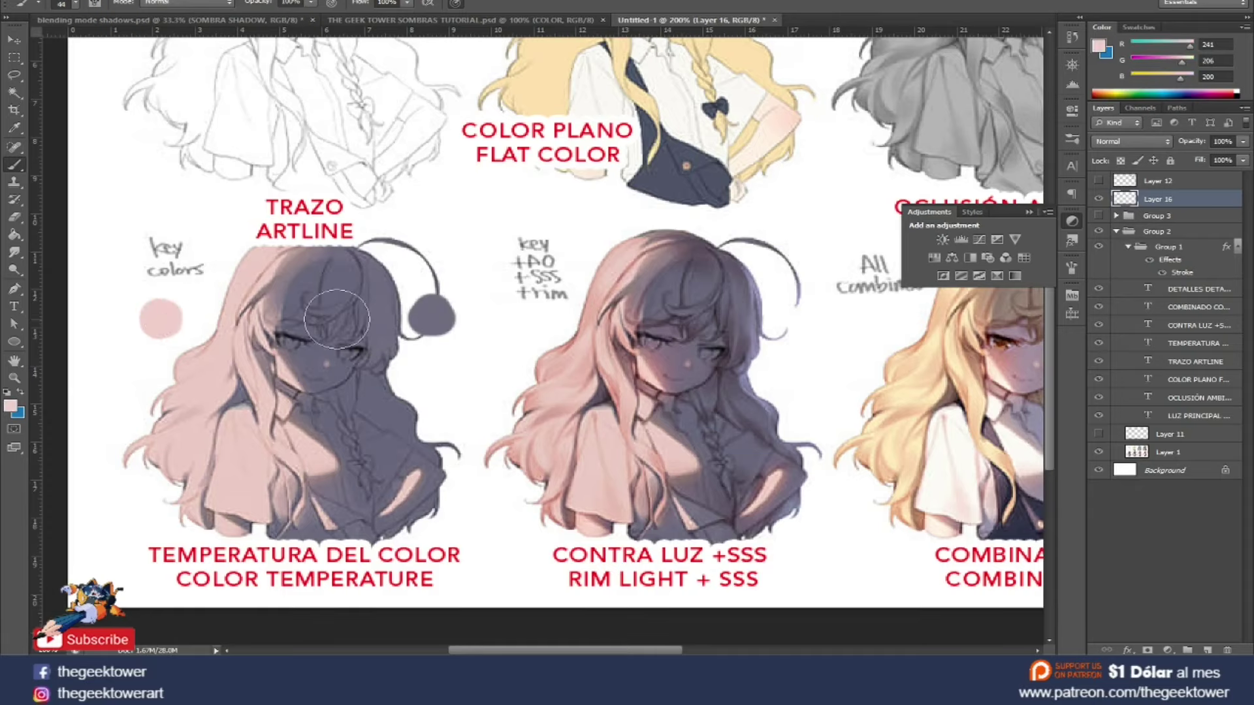
Add another new layer above the swatches and sample the red of the TRAZO label as the brush color
mouse_move(488, 423)
left_mouse_down()
mouse_move(470, 383)
mouse_move(405, 344)
left_mouse_up()
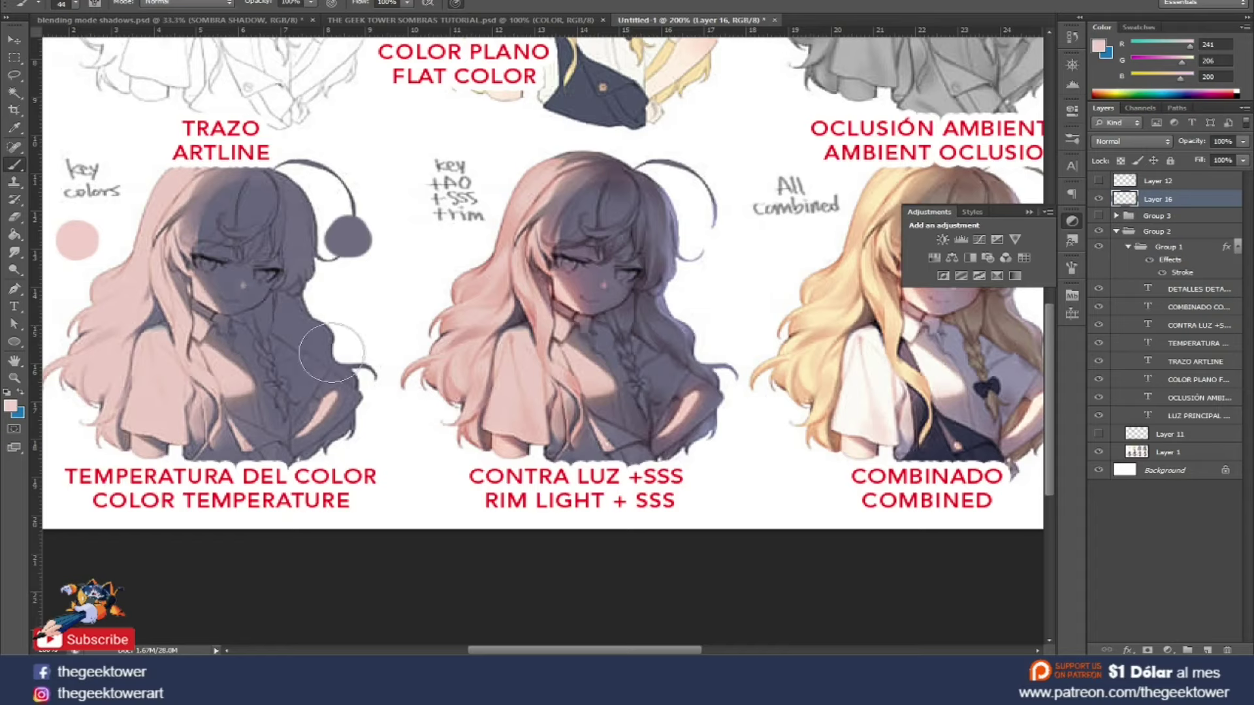
left_click_drag(346, 385, 272, 368)
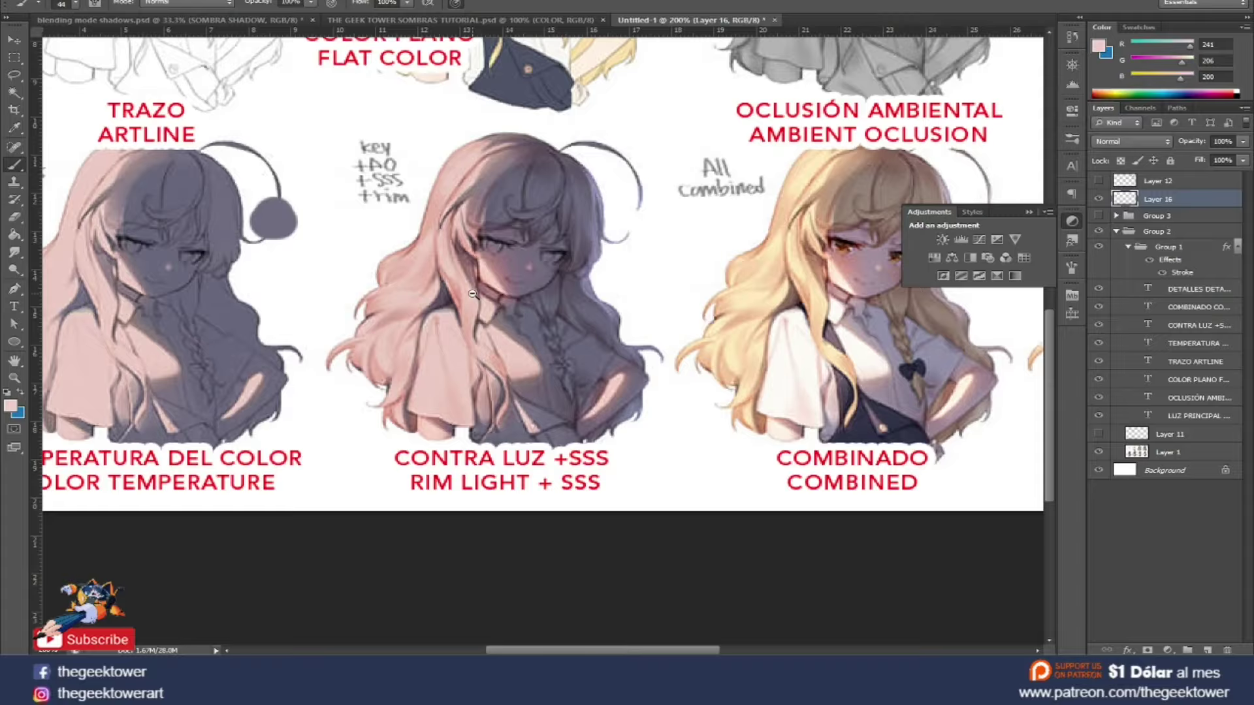
key("ctrl+minus")
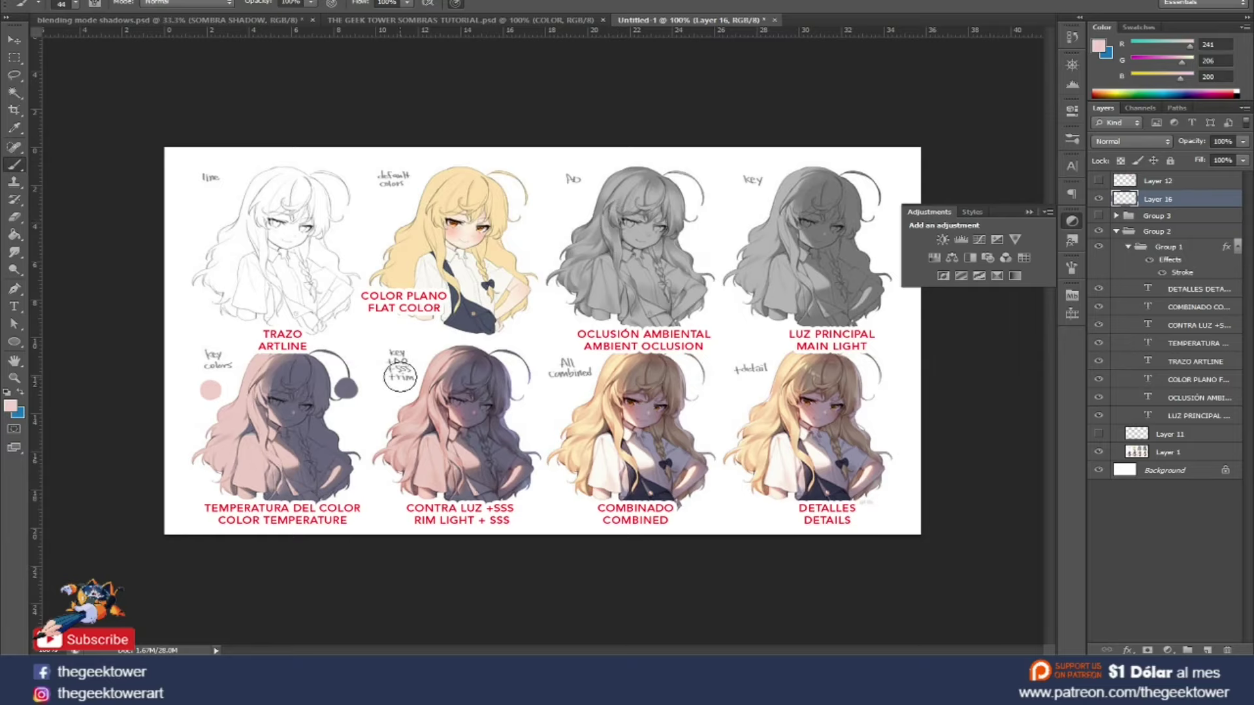
left_click(389, 395)
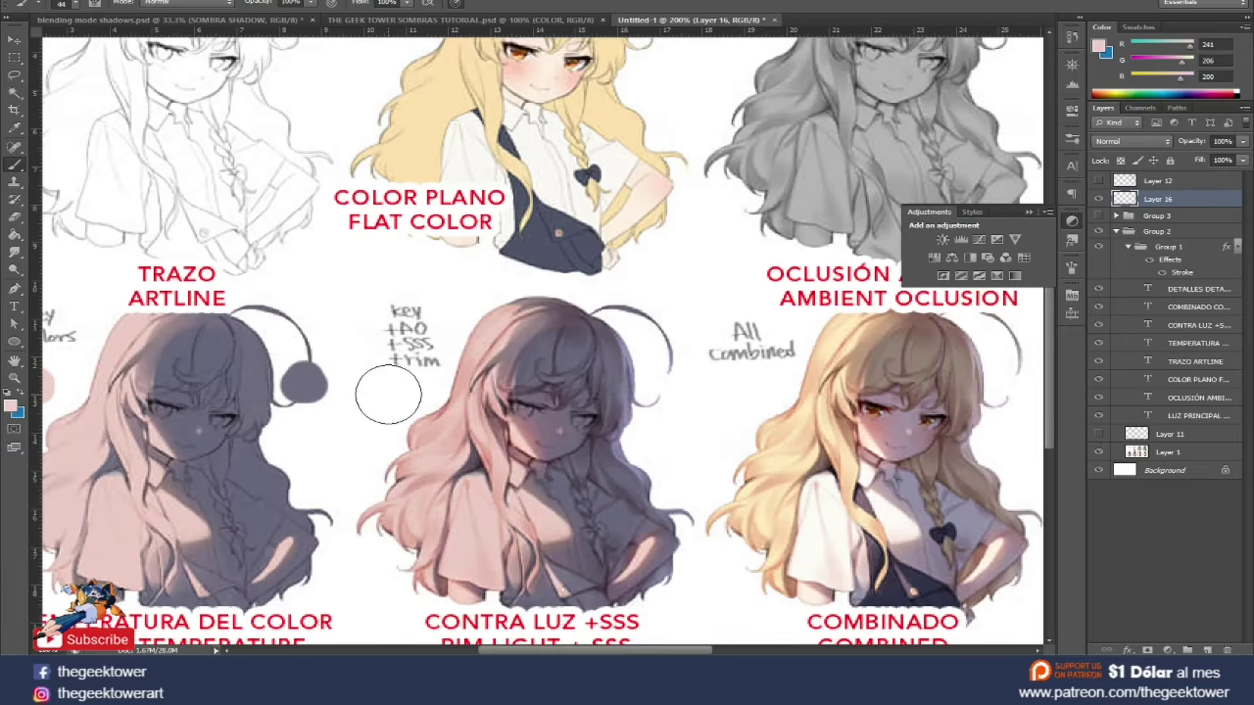
left_click_drag(474, 422, 447, 346)
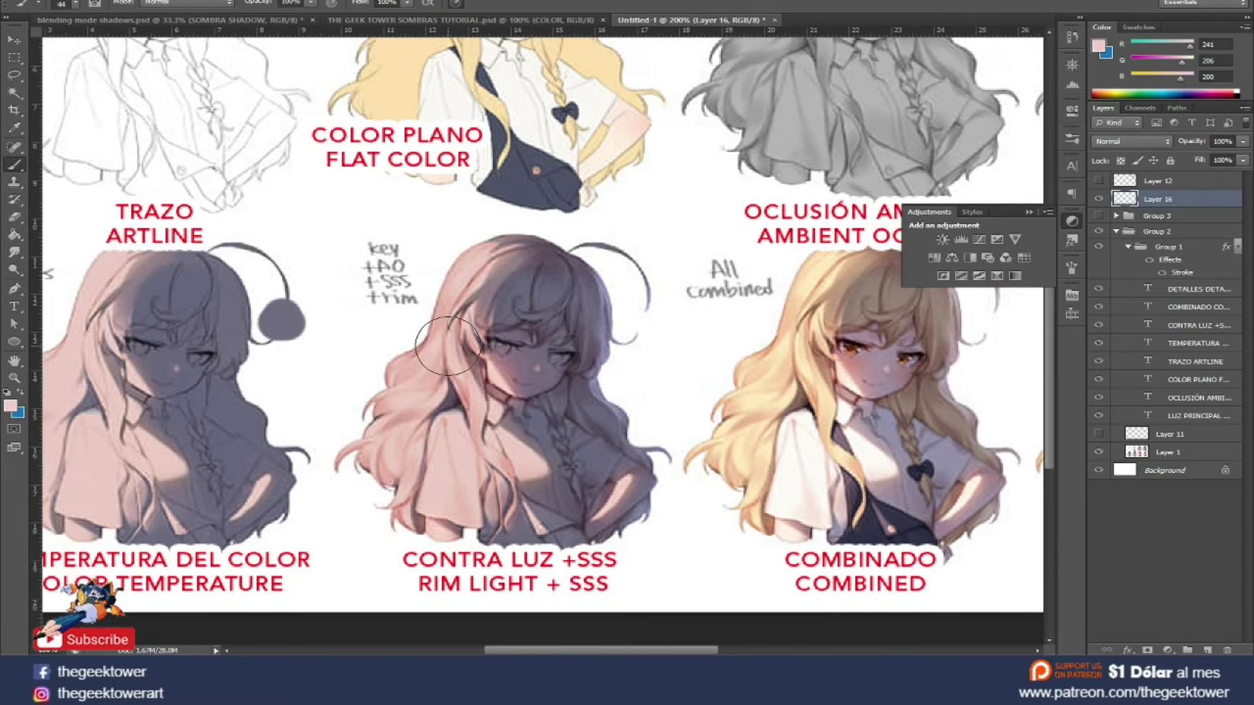
right_click(398, 330)
key("bracketleft")
key("bracketleft")
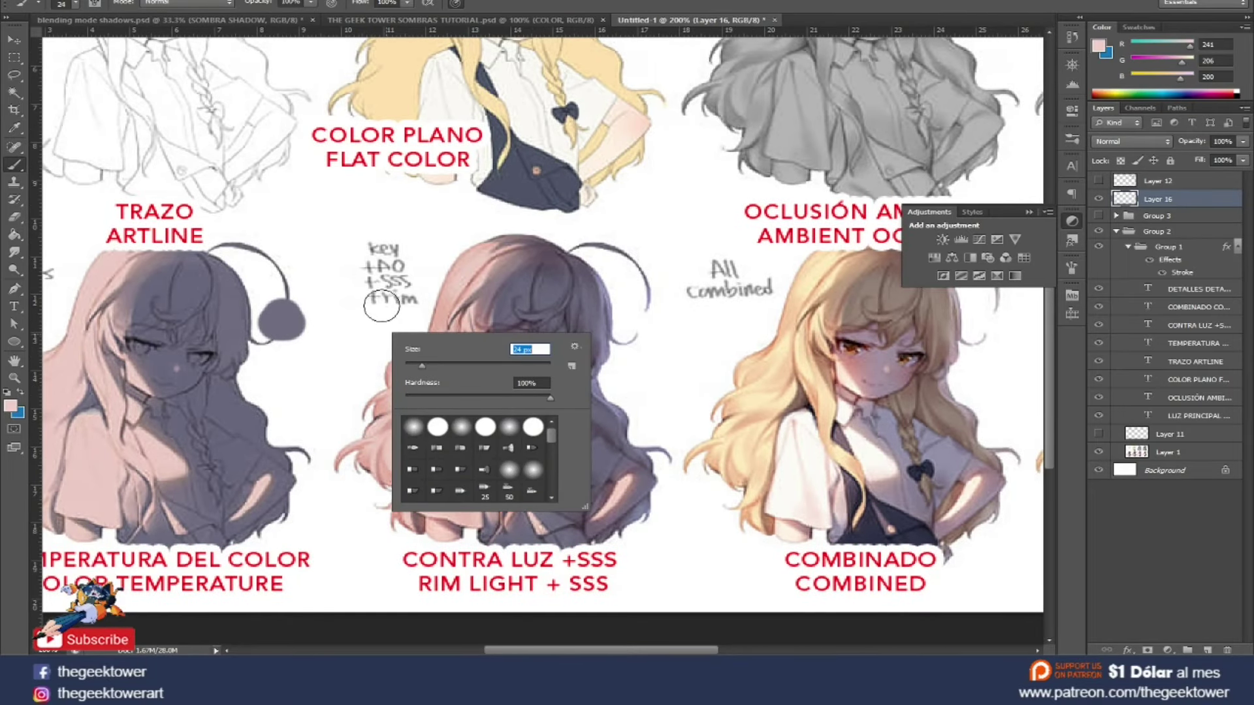
left_click(466, 554)
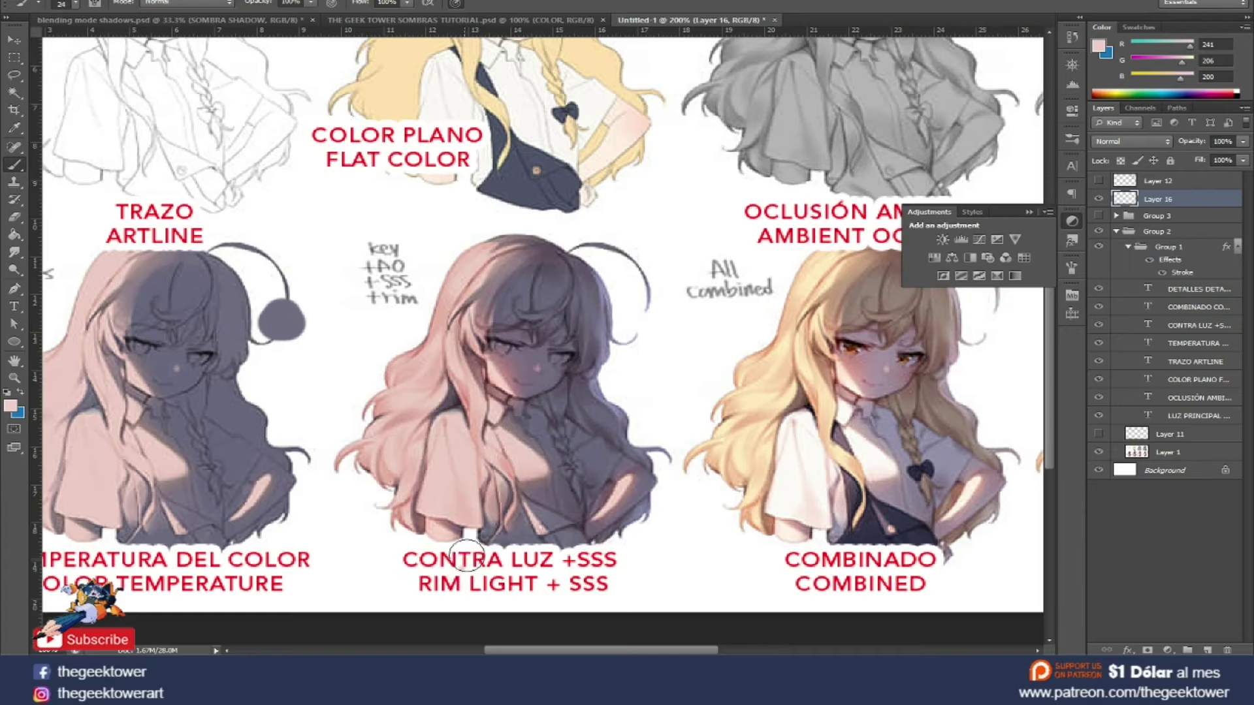
left_click(1208, 651)
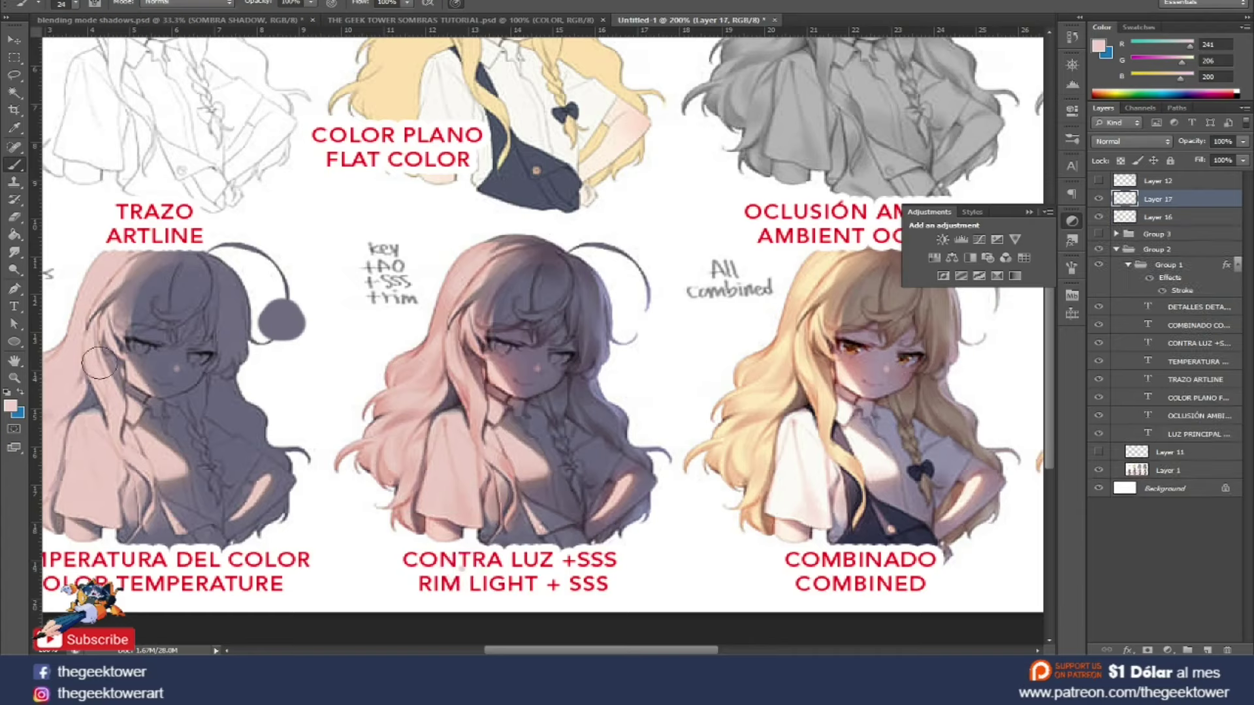
key("i")
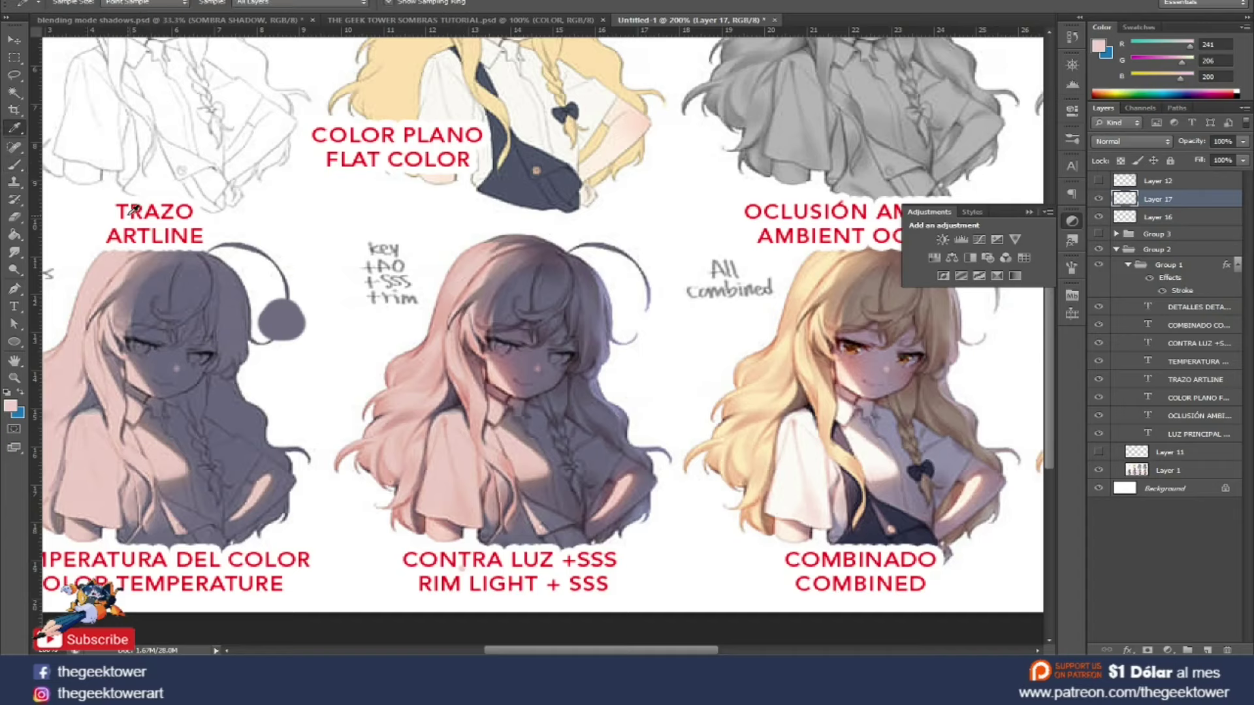
left_click(133, 212)
key("b")
Draw a red sun with rays and a thick arrow pointing at the lit hair of the Rim Light + SSS girl
right_click(423, 306)
left_click_drag(425, 303, 421, 304)
left_click(357, 226)
left_click(384, 207)
left_click(384, 235)
left_click(364, 249)
left_click_drag(343, 246, 338, 252)
mouse_move(314, 225)
left_mouse_down()
mouse_move(333, 227)
mouse_move(329, 213)
left_mouse_up()
left_click_drag(355, 192, 462, 300)
Draw a red arrow pointing at the lit hair of the Color Temperature girl with an 11 px brush
right_click(615, 264)
left_click_drag(632, 307, 627, 308)
left_click(59, 245)
left_click_drag(61, 239, 104, 294)
Draw a short arrow toward the shadowed back of the Rim Light + SSS girl's hair and repaint it in the blue background color
scroll(225, 320, "up", 1)
left_click_drag(225, 240, 364, 248)
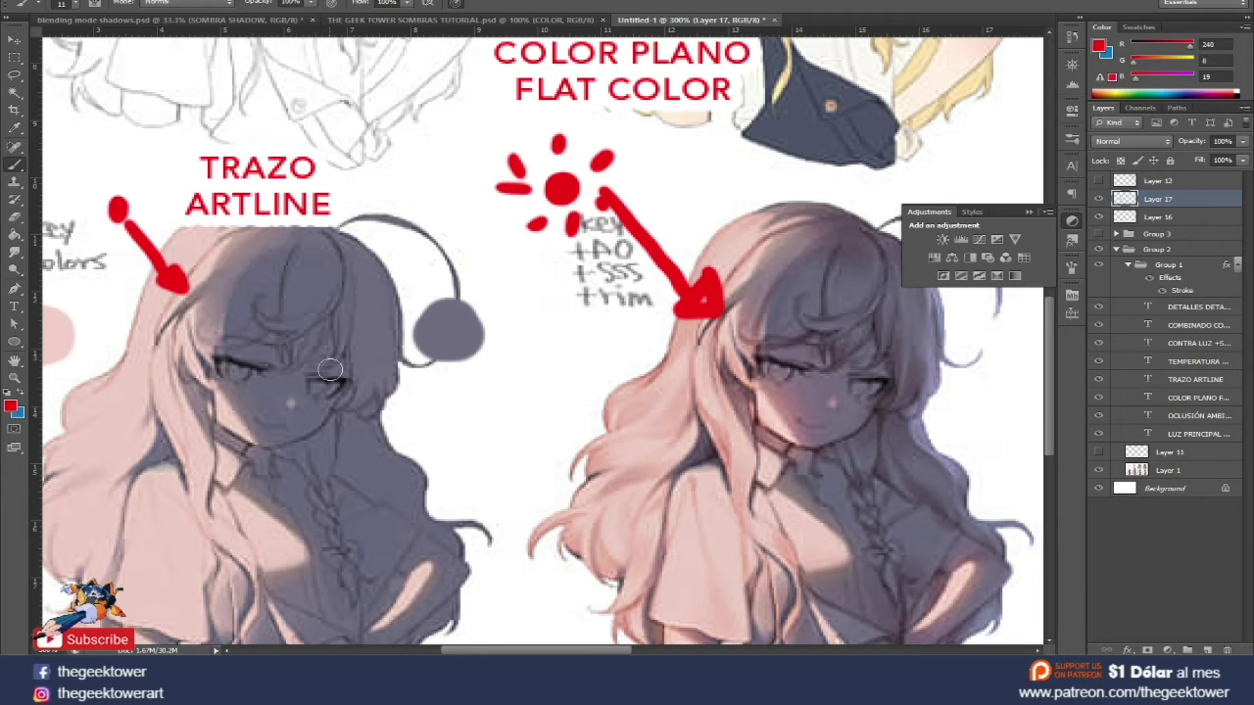
left_click_drag(663, 346, 487, 354)
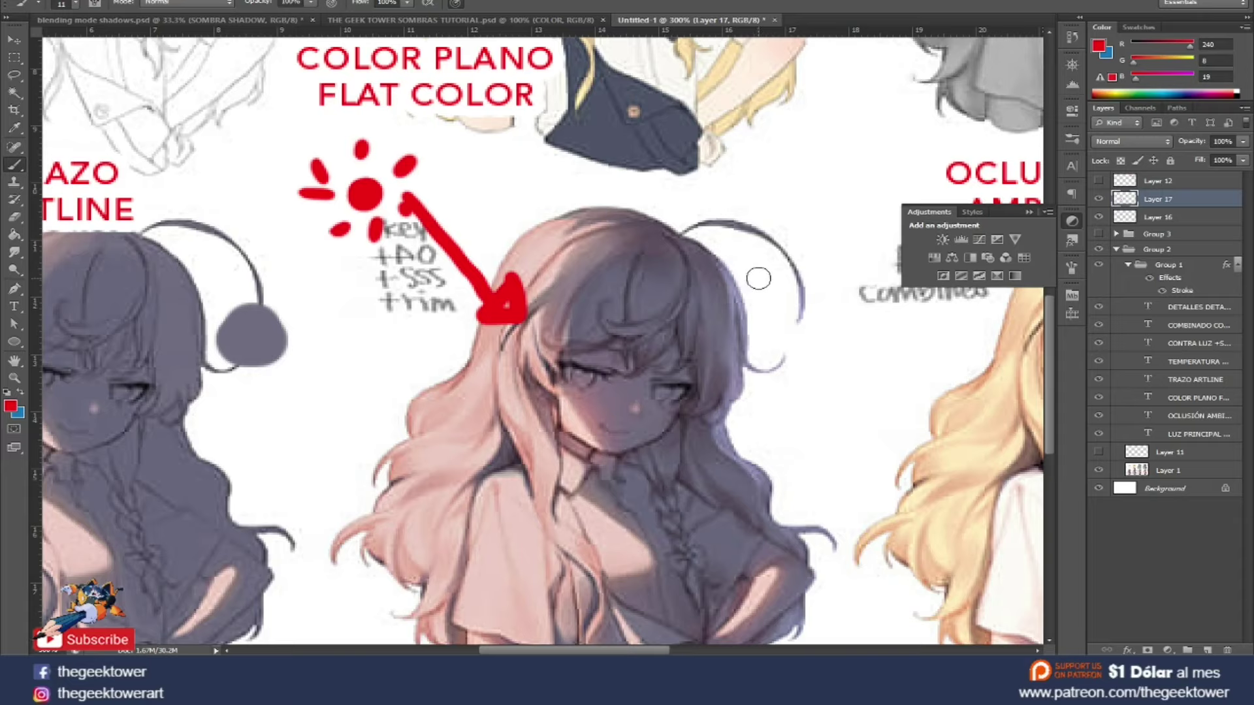
mouse_move(781, 265)
left_mouse_down()
mouse_move(744, 266)
mouse_move(746, 276)
left_mouse_up()
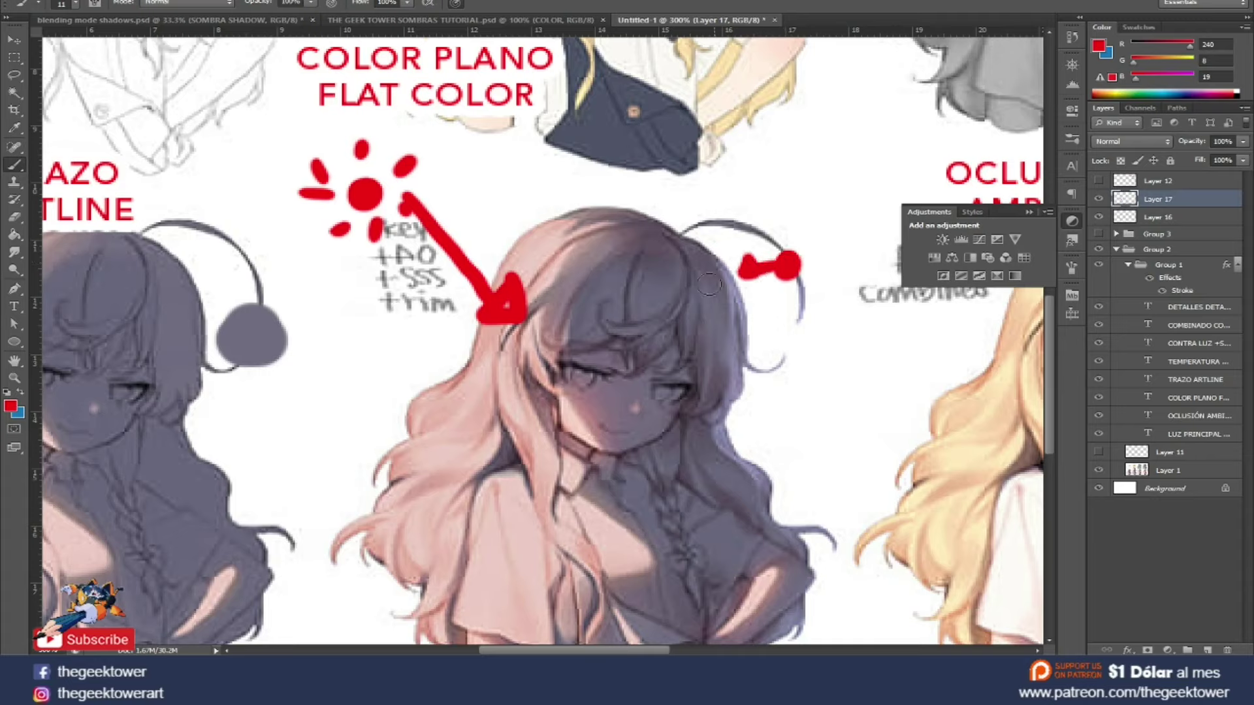
key("x")
mouse_move(781, 266)
left_mouse_down()
mouse_move(752, 251)
mouse_move(749, 274)
mouse_move(776, 304)
left_mouse_up()
right_click(776, 287)
left_click(735, 292)
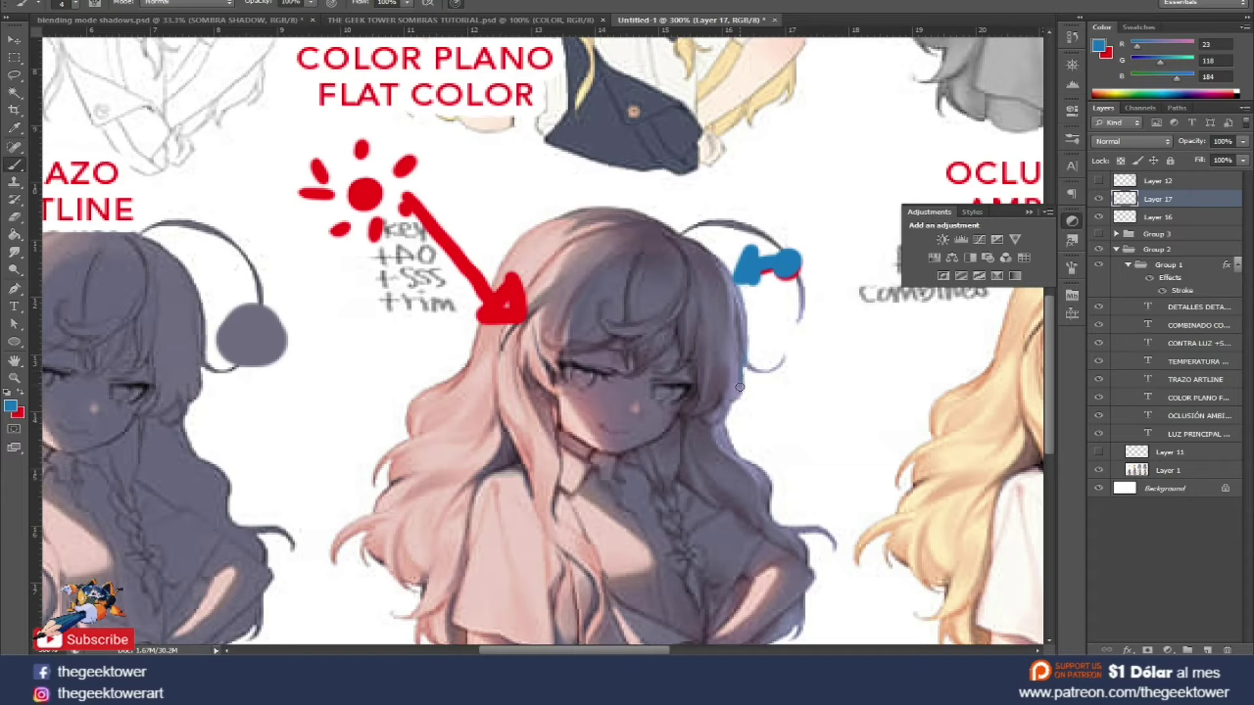
key("ctrl+z")
Draw a thin blue light line above the Rim Light + SSS girl and hatch her hair's shadowed edge in brighter blue, RGB 15, 153, 250
left_click_drag(757, 196, 696, 226)
left_click_drag(718, 261, 746, 317)
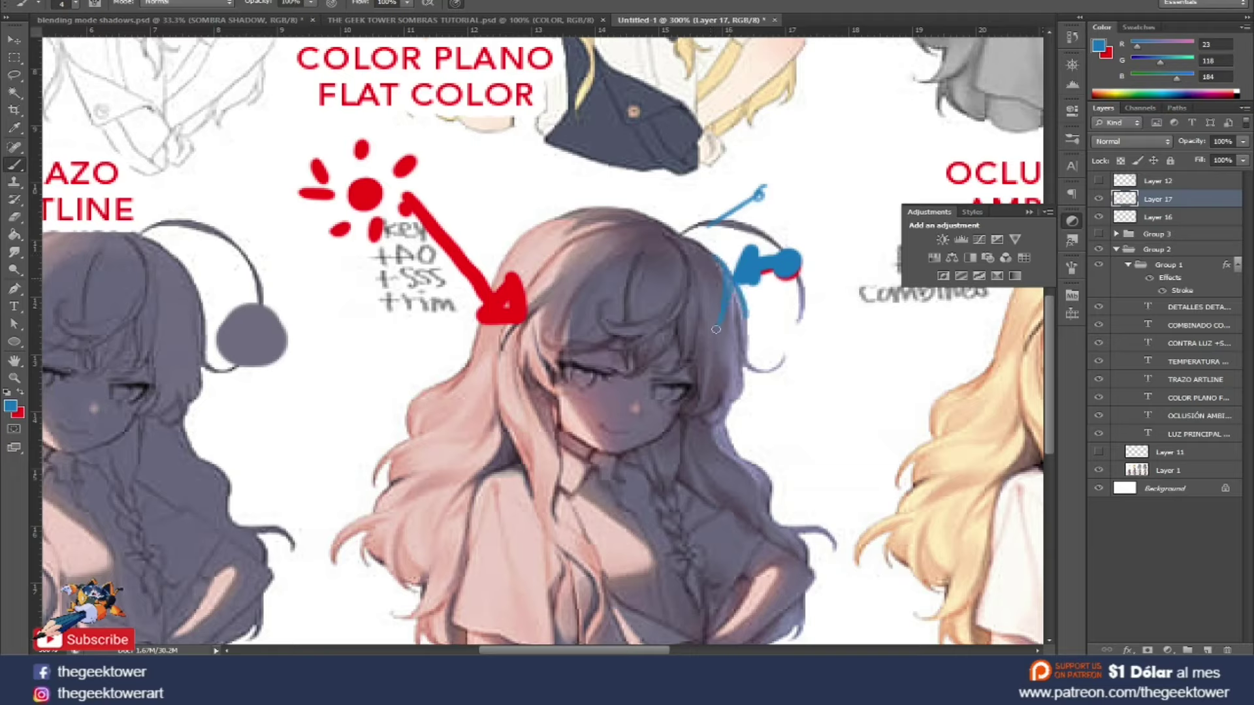
left_click(12, 407)
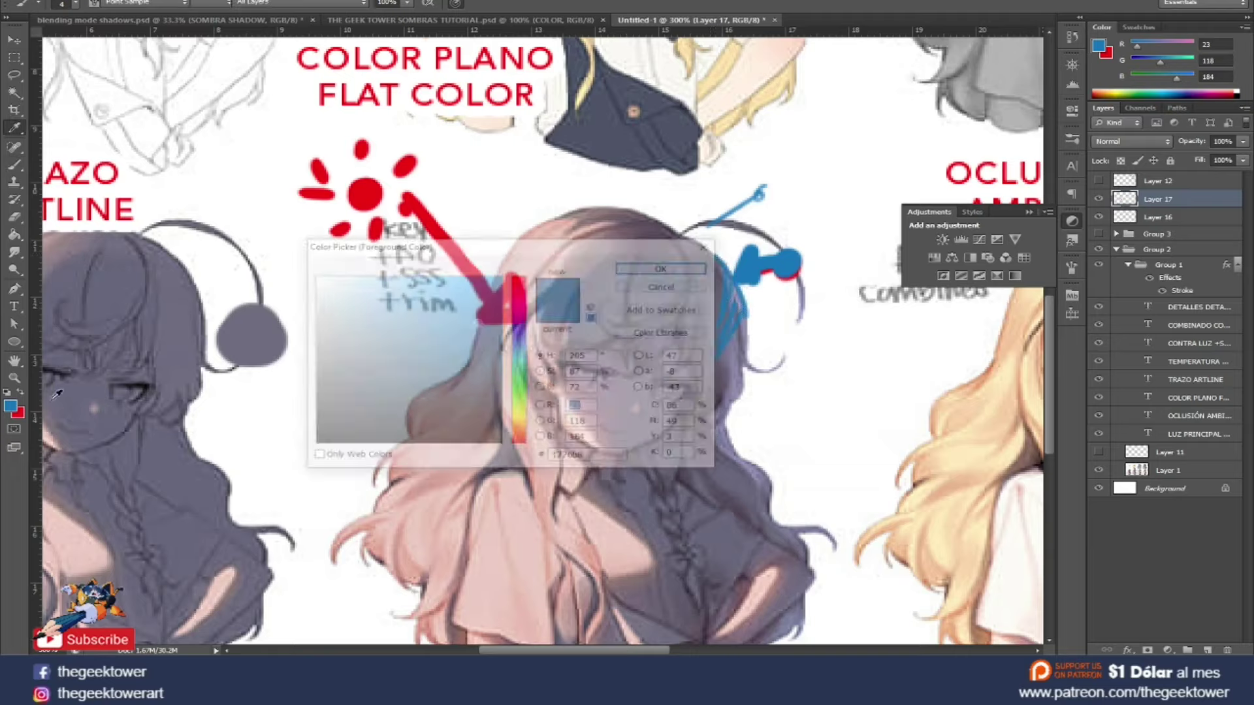
left_click(439, 318)
left_click(679, 271)
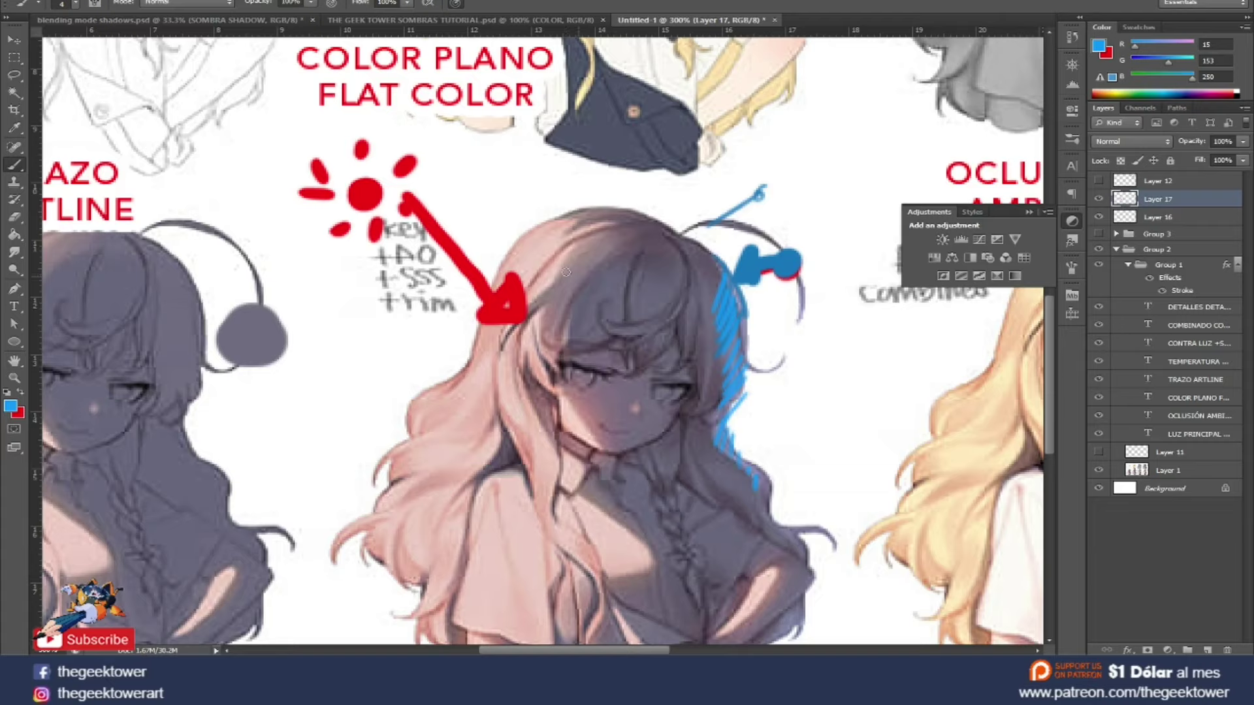
key("ctrl+z")
Write a blue 10 beside the red sun and a blue intensity number beside the short blue arrow
mouse_move(452, 190)
left_mouse_down()
mouse_move(443, 214)
mouse_move(461, 200)
left_mouse_up()
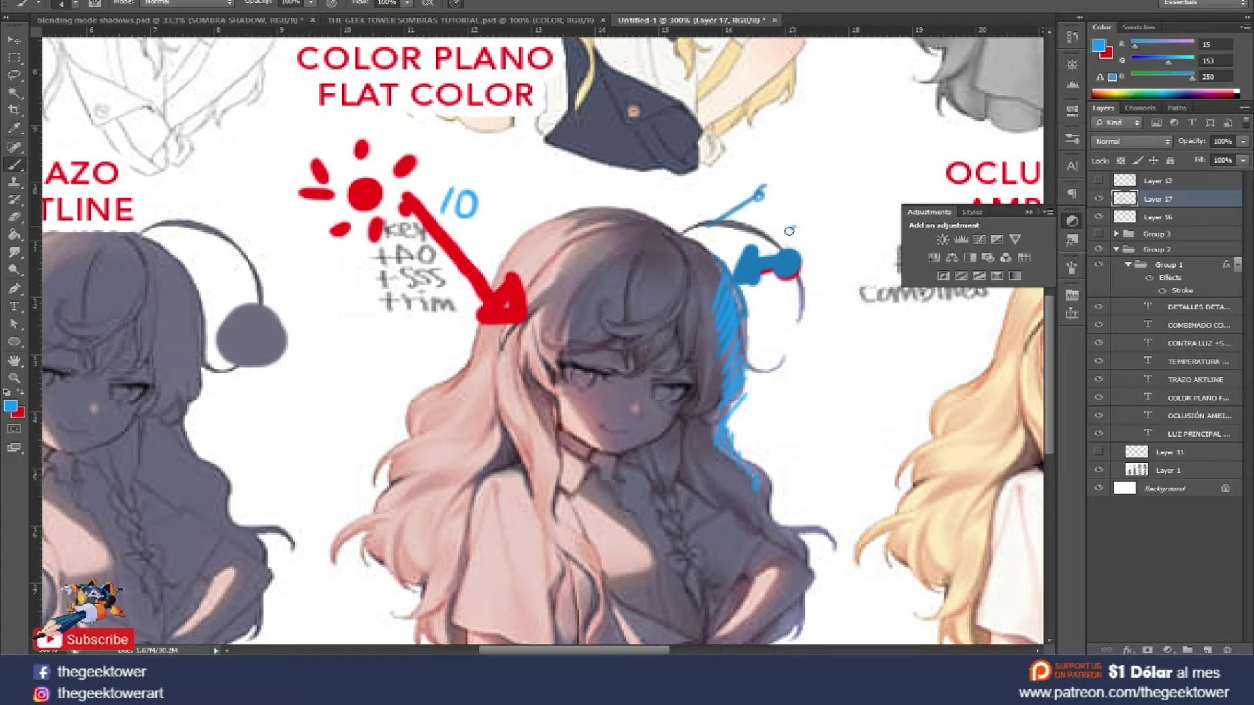
mouse_move(789, 230)
left_mouse_down()
mouse_move(812, 229)
mouse_move(795, 247)
left_mouse_up()
scroll(777, 479, "down", 1)
scroll(810, 464, "up", 1)
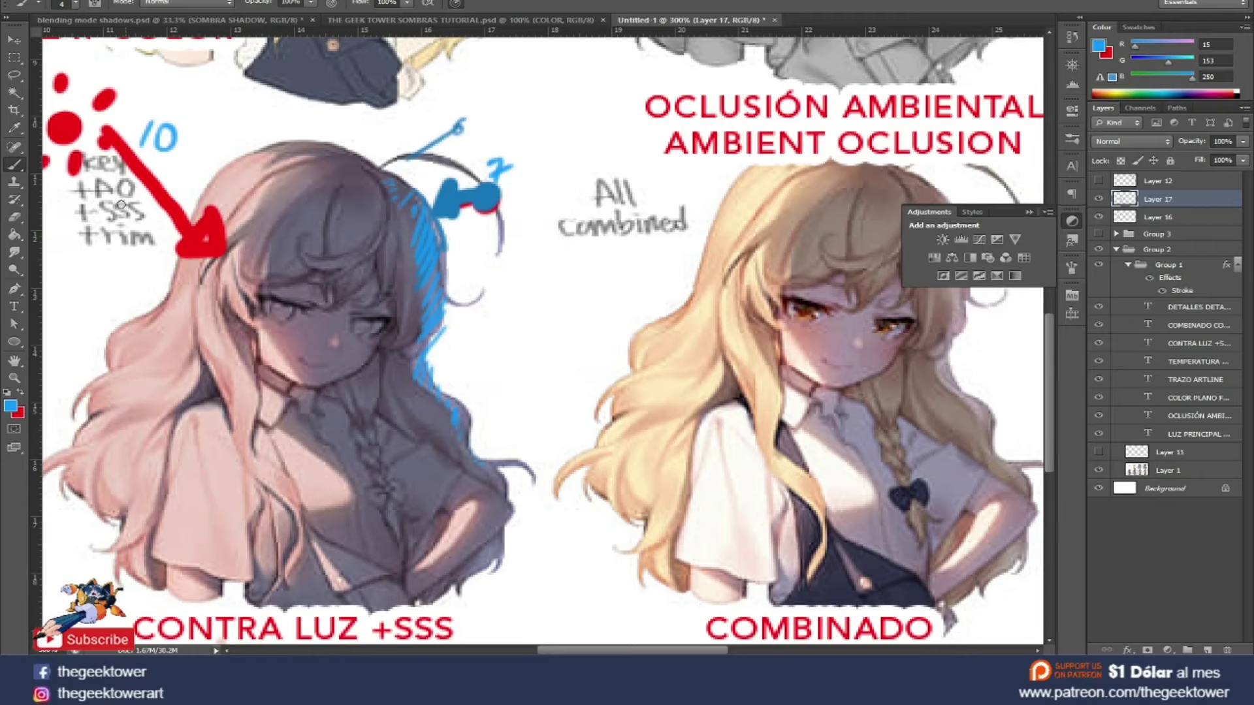
Switch to the browser, search images for subsurface scattering blender and open the picture of the red backlit hands
left_click_drag(140, 235, 317, 124)
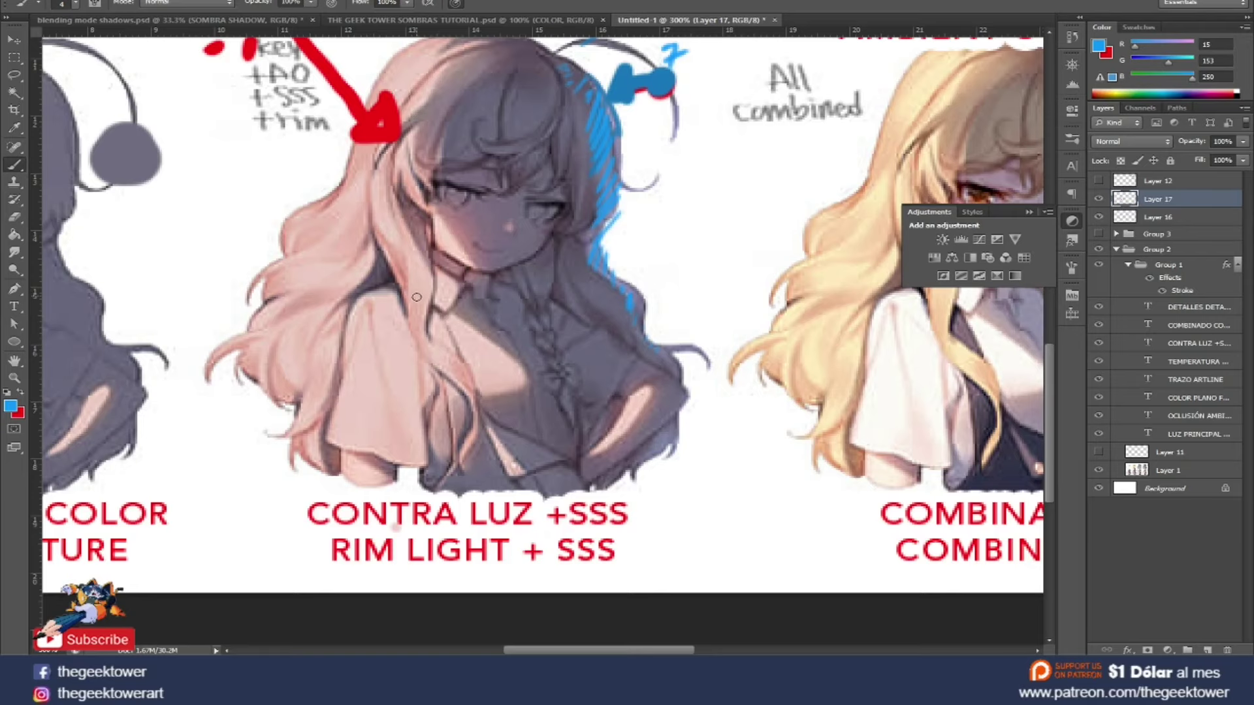
key("alt+Tab")
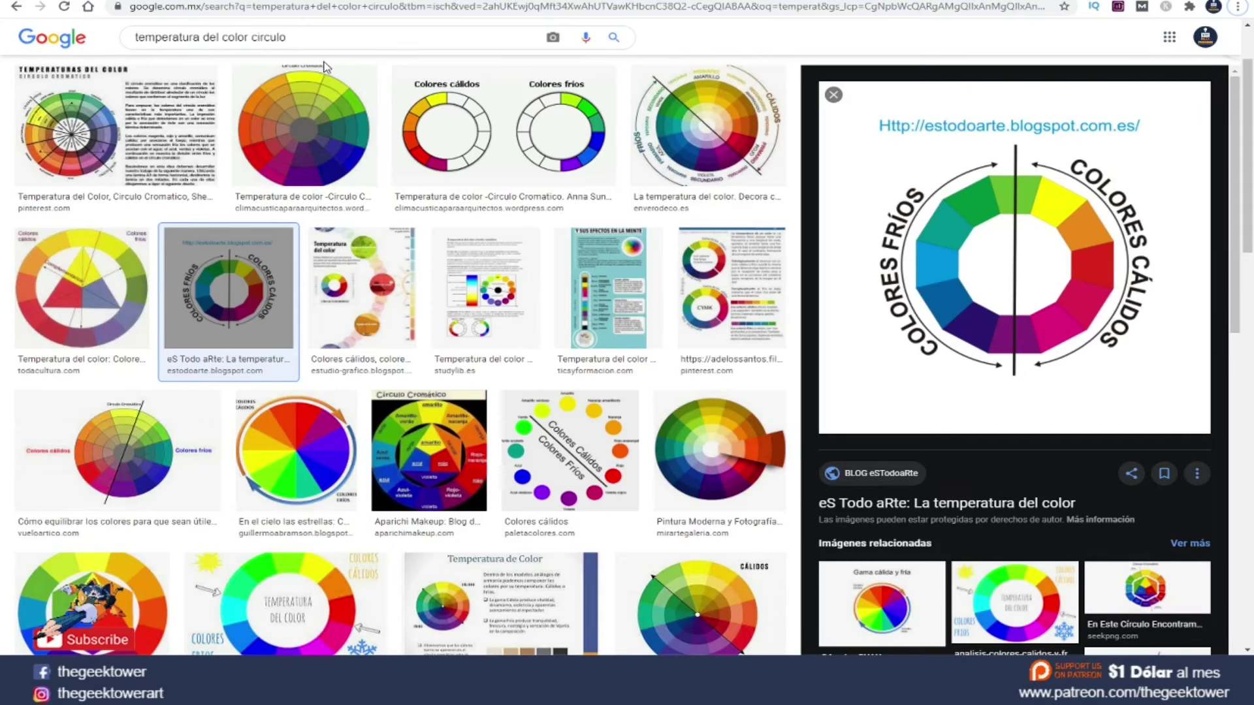
left_click_drag(307, 37, 19, 68)
type("sub")
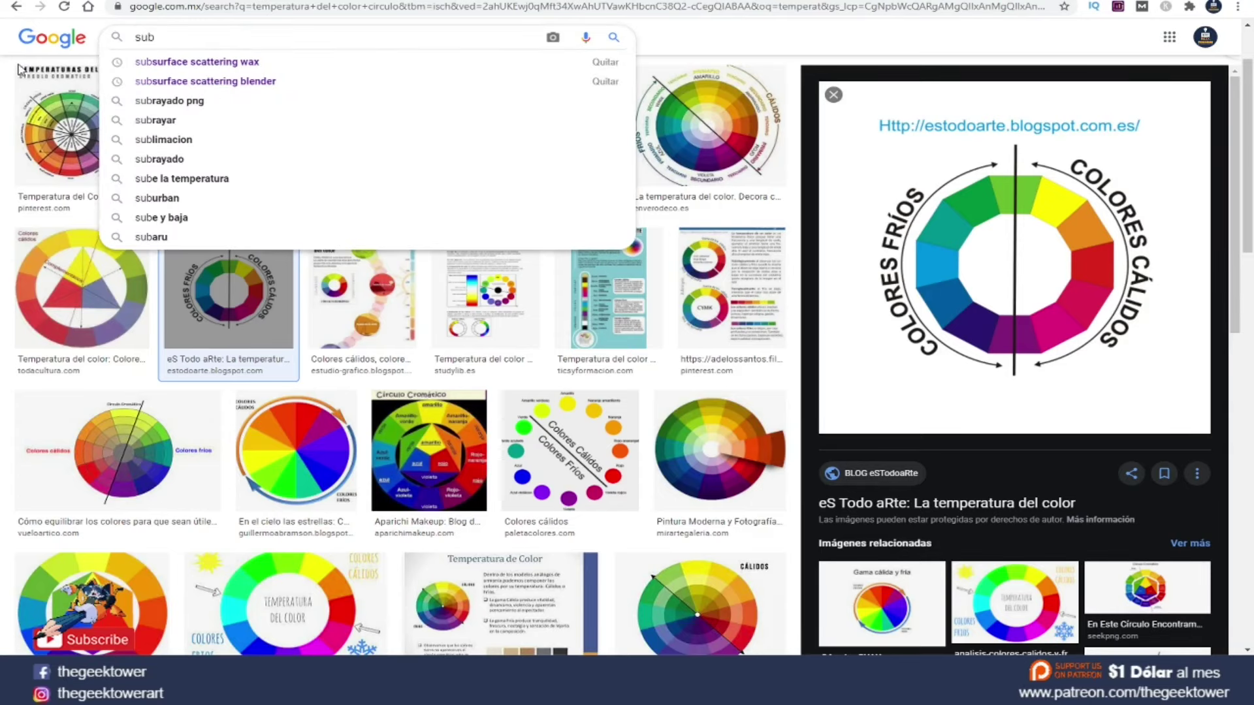
key("Down")
key("Down")
key("Return")
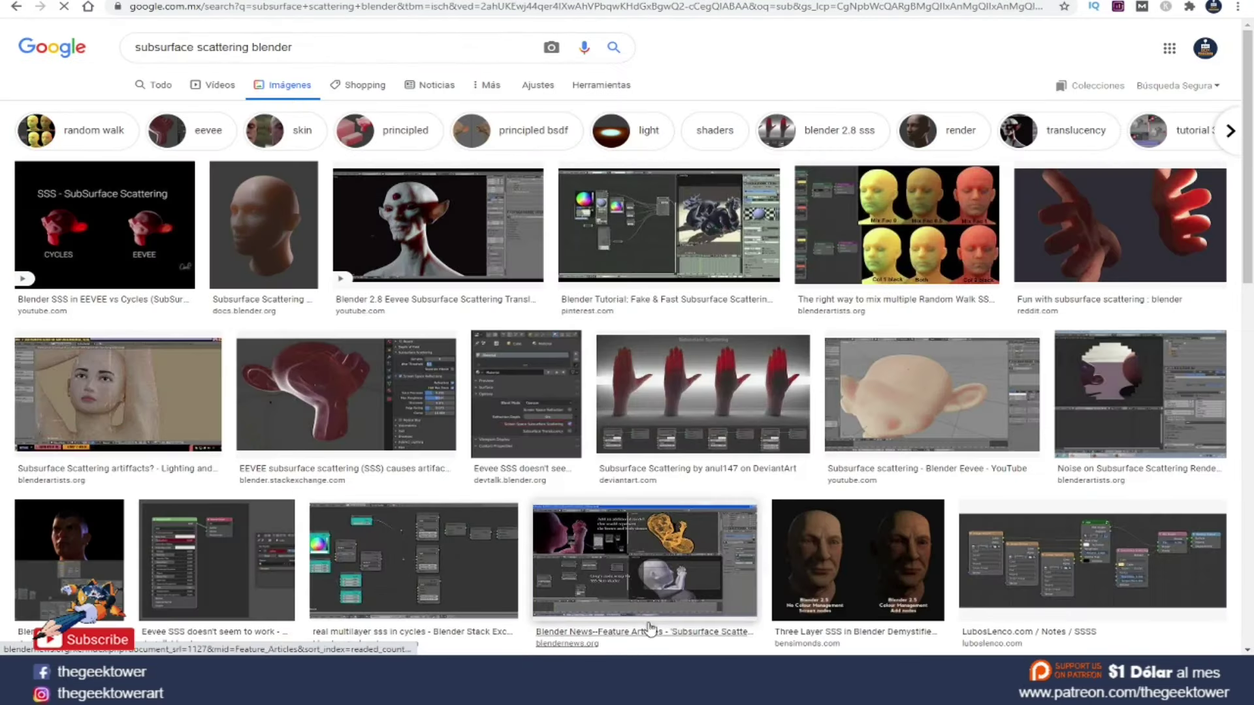
left_click(1038, 248)
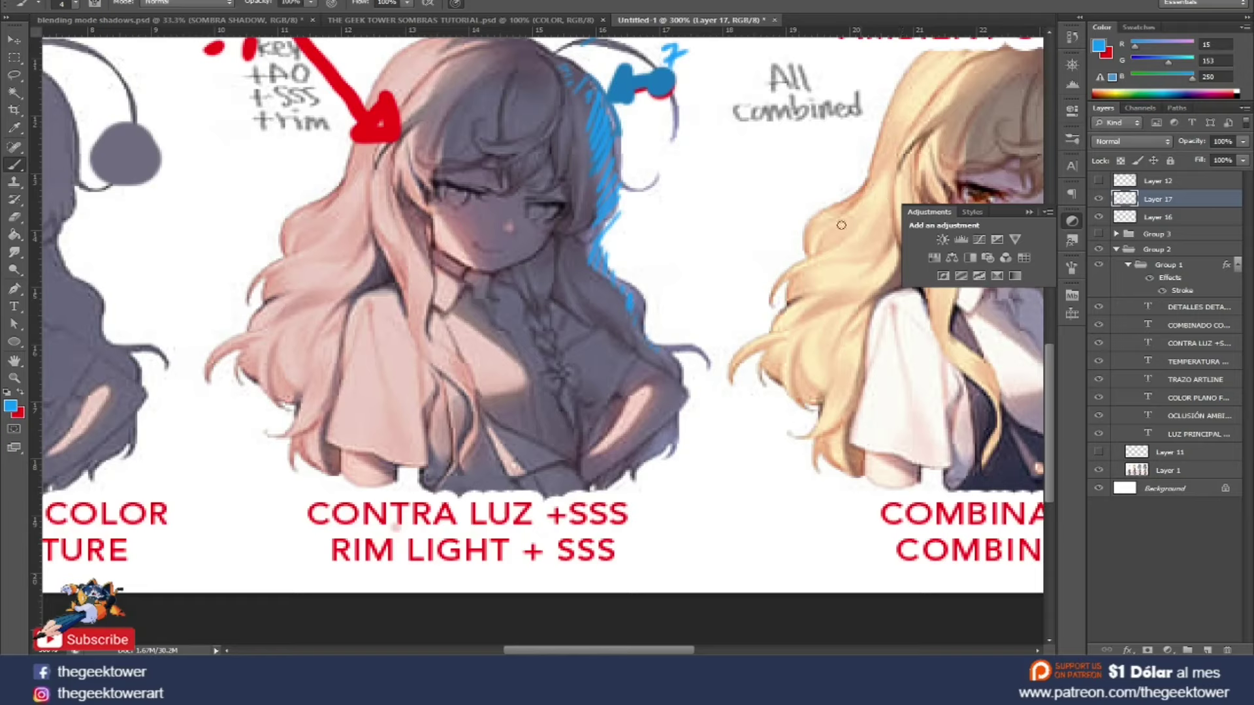
Return to the Photoshop sheet, create a new layer and draw a blue ear outline with an inner fold beside the Rim Light + SSS girl
left_click(1207, 650)
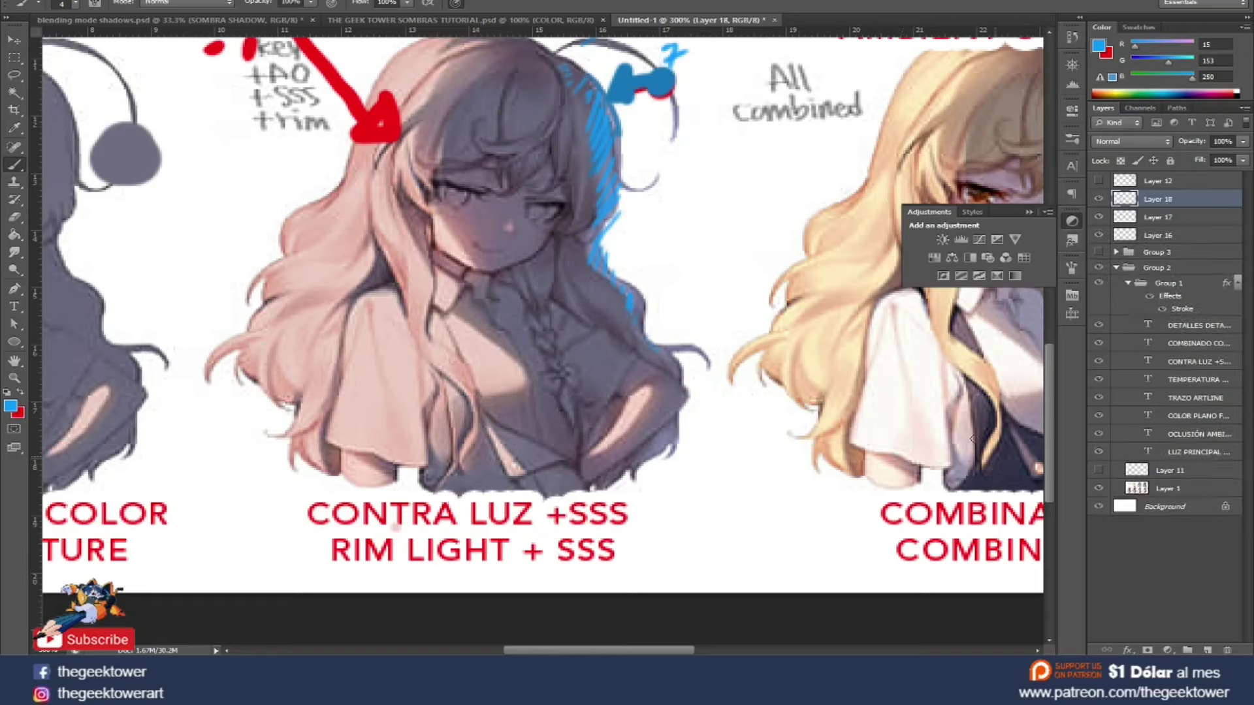
mouse_move(741, 202)
left_mouse_down()
mouse_move(696, 161)
mouse_move(679, 258)
mouse_move(746, 282)
left_mouse_up()
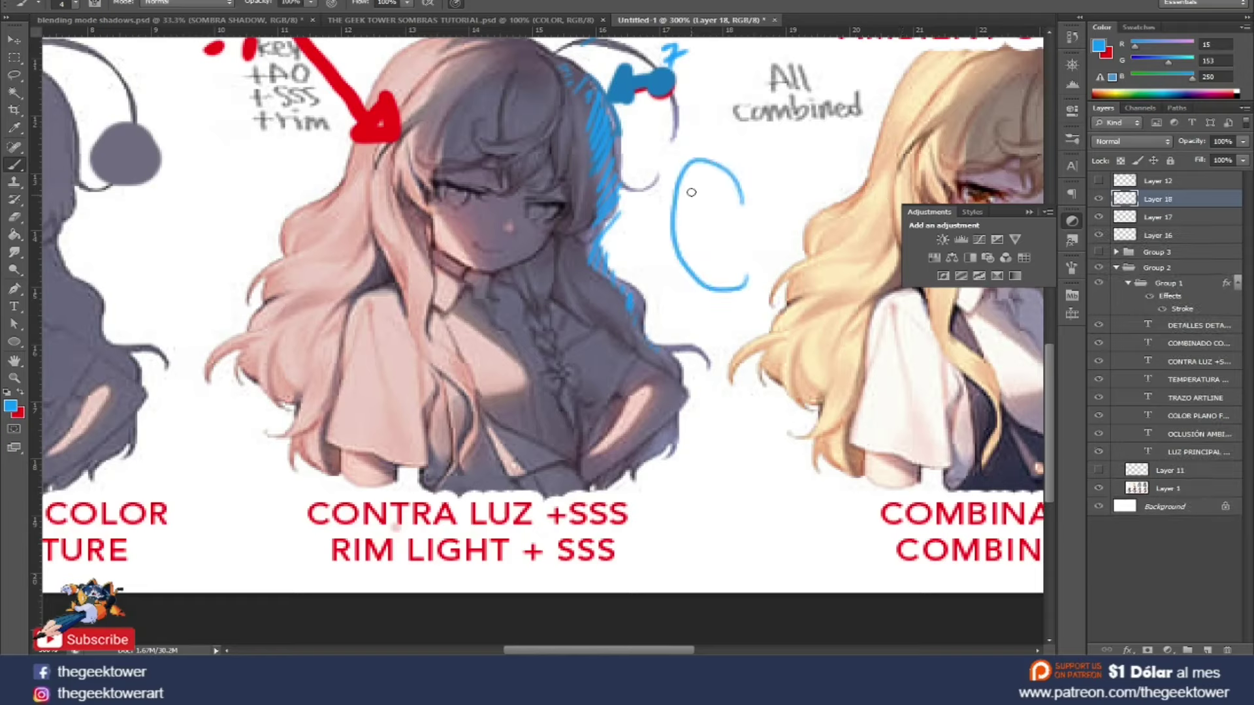
left_click_drag(702, 209, 707, 243)
Draw red light arrows entering and scattering through the blue ear sketch, using the red sampled from the large key light arrow
left_click(362, 135, "alt")
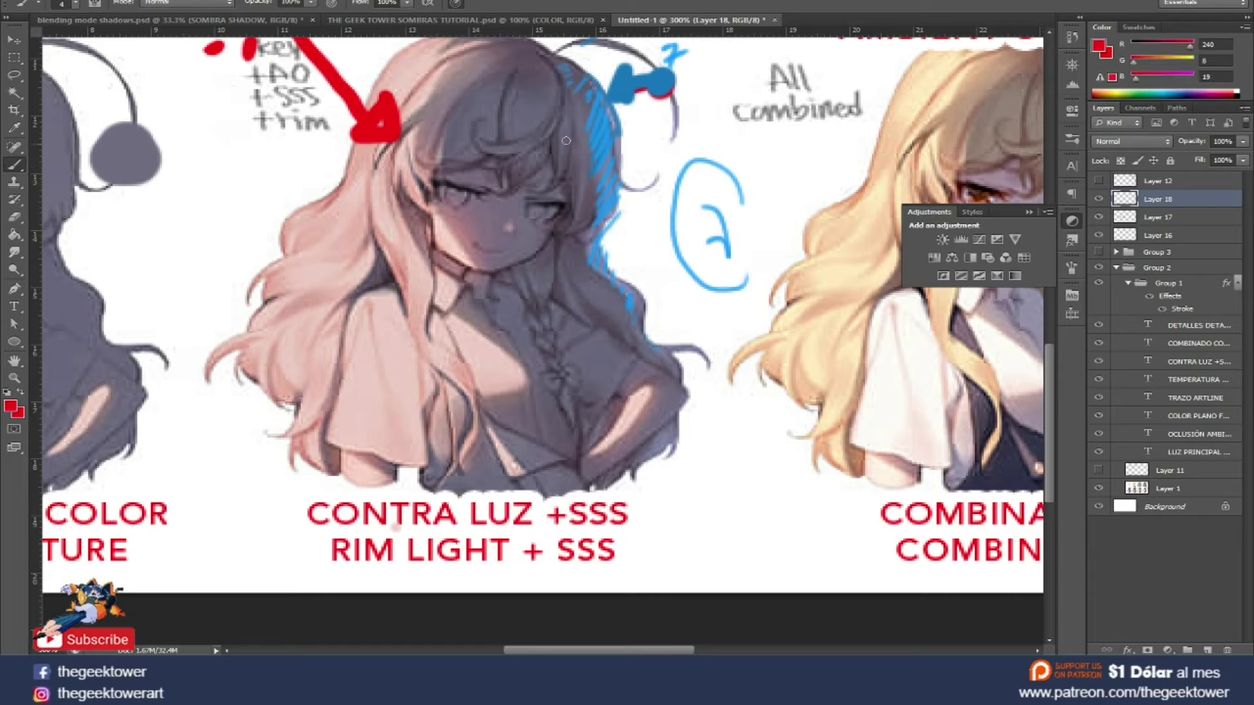
mouse_move(643, 139)
left_mouse_down()
mouse_move(656, 167)
mouse_move(670, 144)
left_mouse_up()
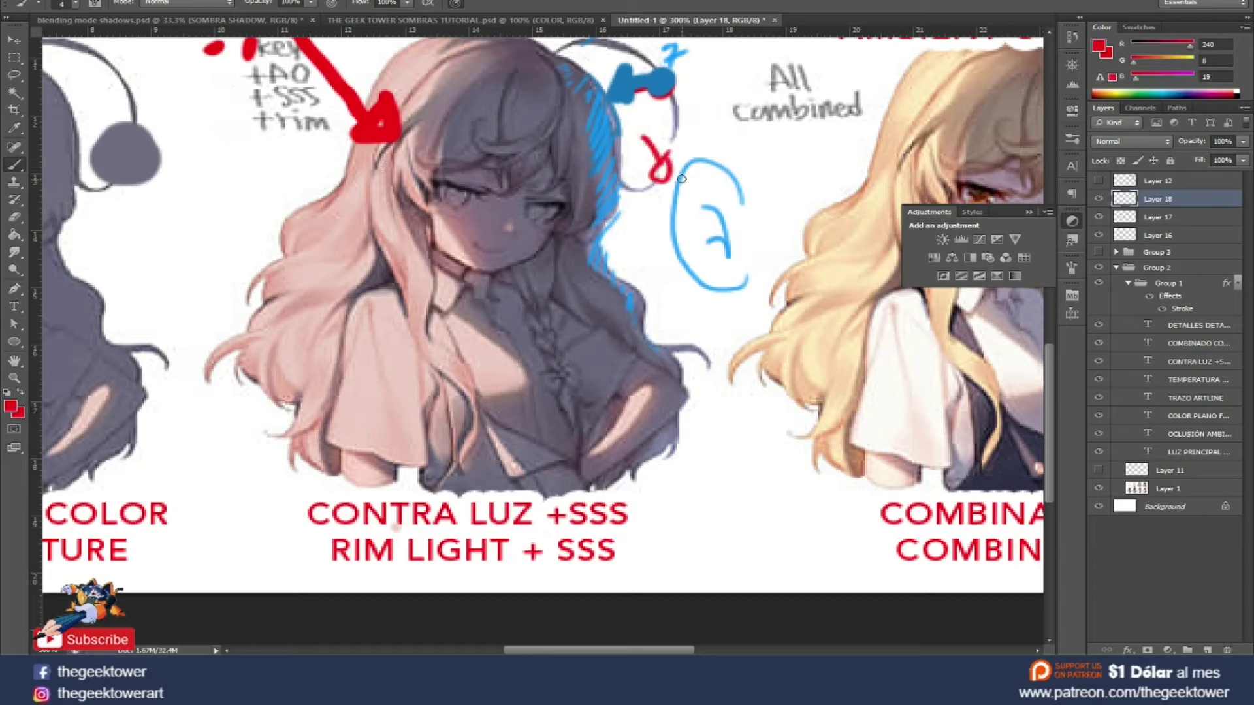
left_click_drag(671, 216, 703, 160)
mouse_move(703, 174)
left_mouse_down()
mouse_move(750, 148)
mouse_move(716, 196)
mouse_move(748, 187)
left_mouse_up()
left_click_drag(683, 190, 704, 226)
mouse_move(709, 216)
left_mouse_down()
mouse_move(677, 222)
mouse_move(679, 248)
mouse_move(656, 235)
mouse_move(658, 252)
left_mouse_up()
mouse_move(708, 200)
left_mouse_down()
mouse_move(734, 216)
mouse_move(746, 206)
left_mouse_up()
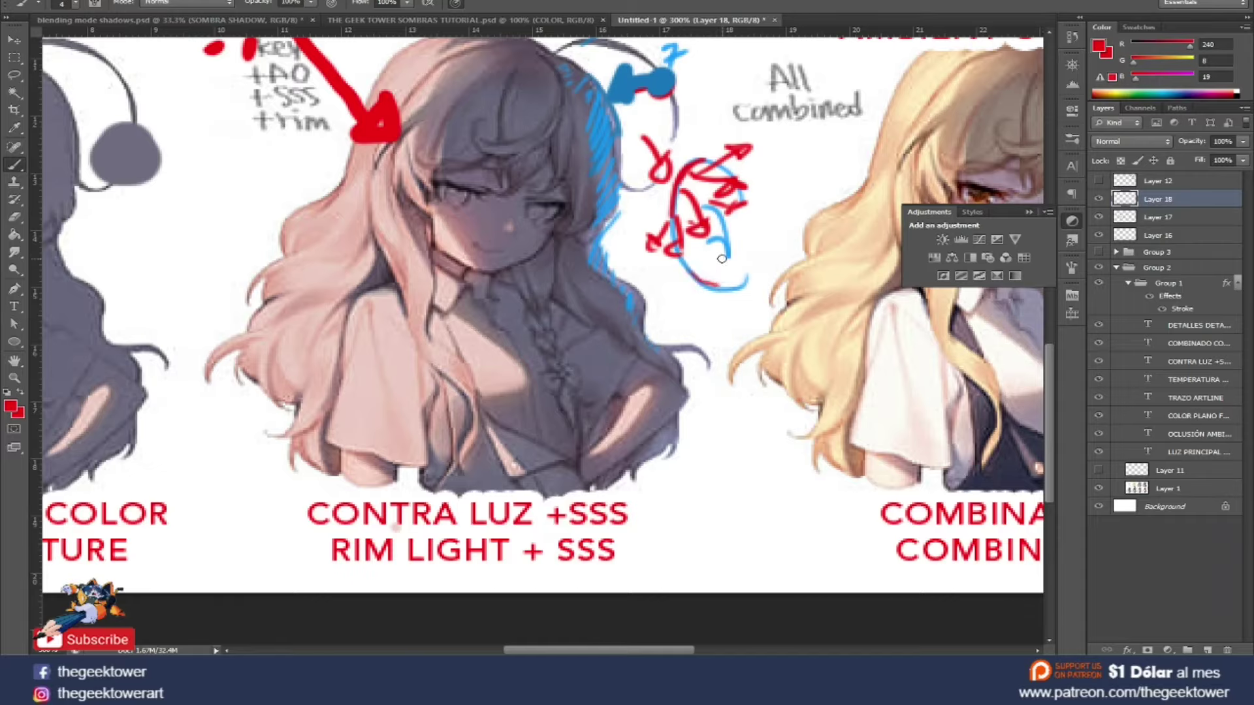
Switch to the browser, view the Cycles and Eevee SSS comparison image and search images for yoda
key("alt+Tab")
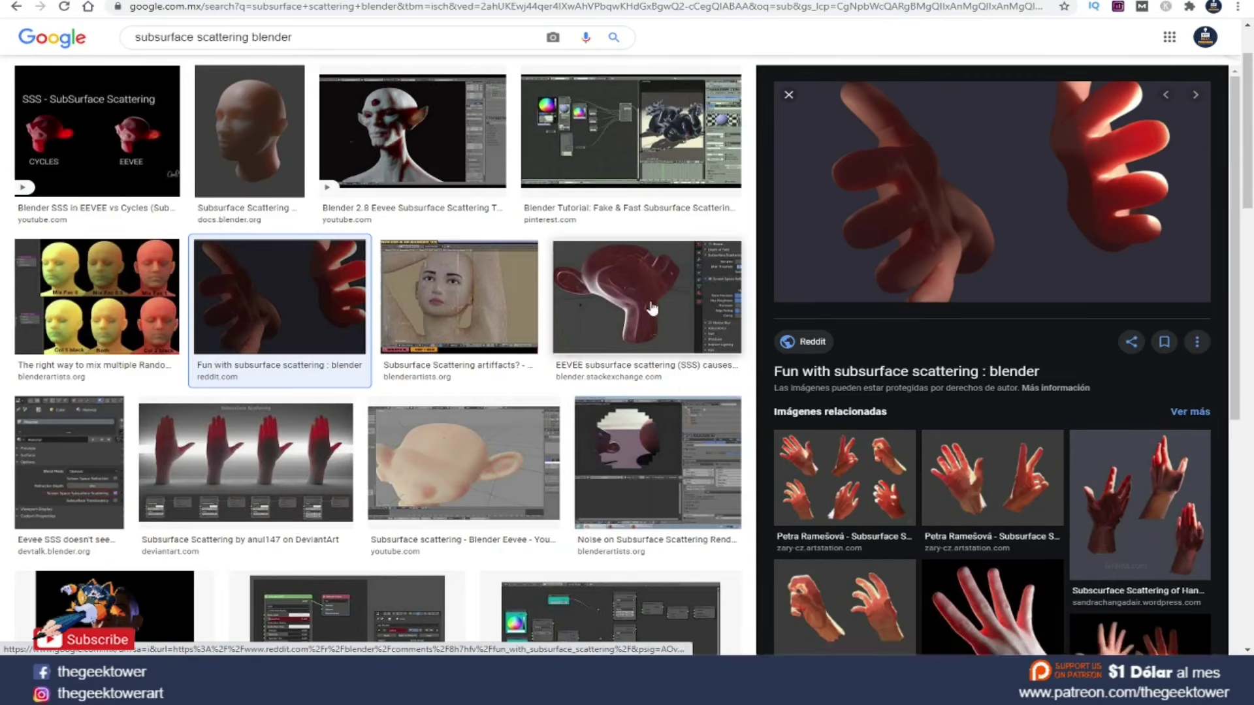
key("alt+Left")
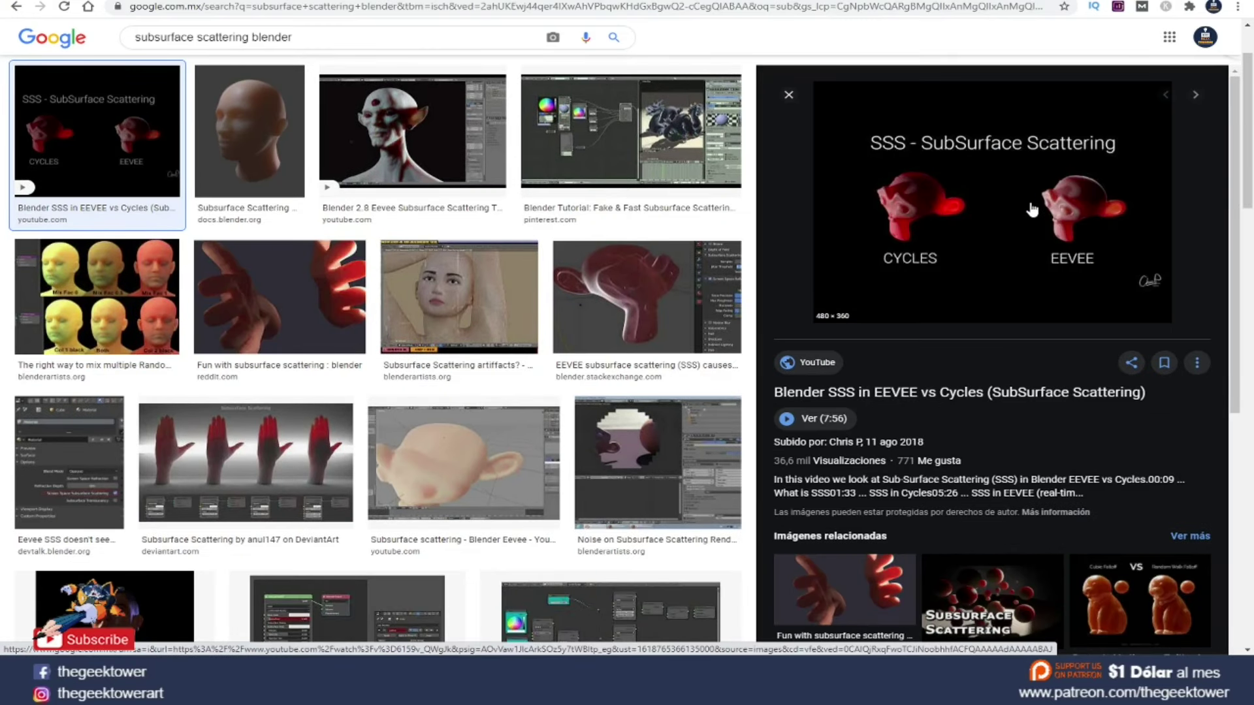
key("slash")
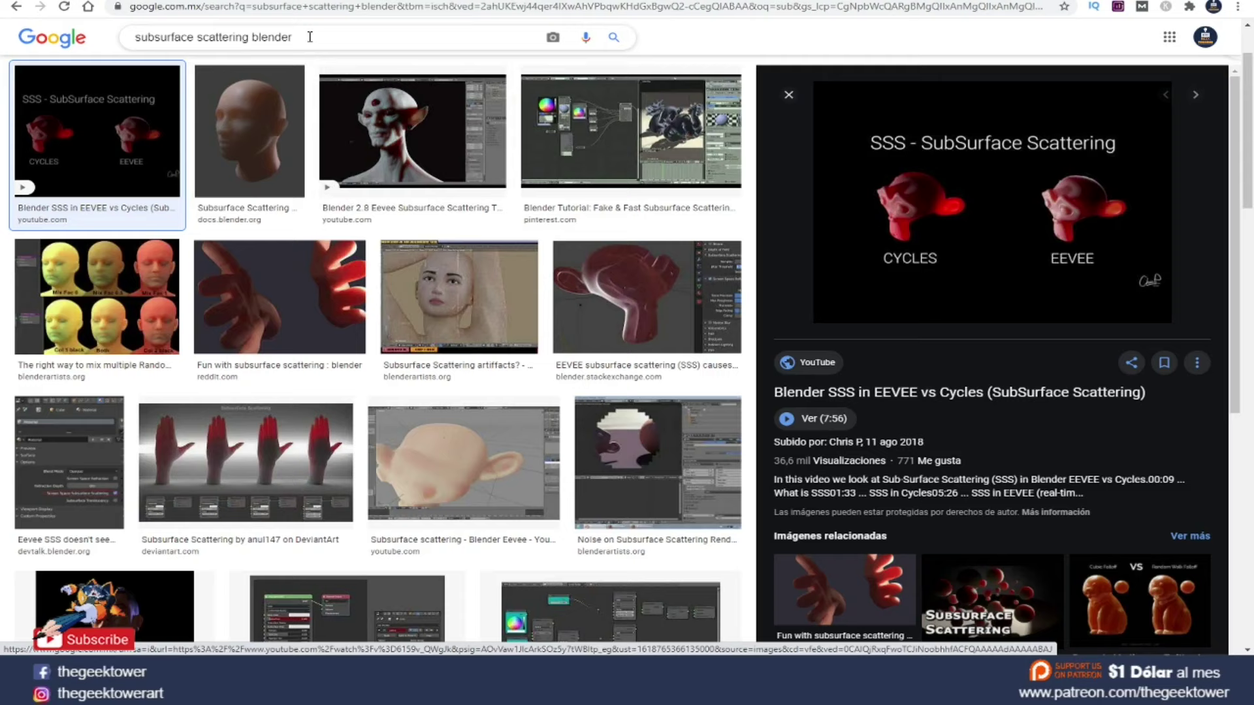
type("yoda")
key("Return")
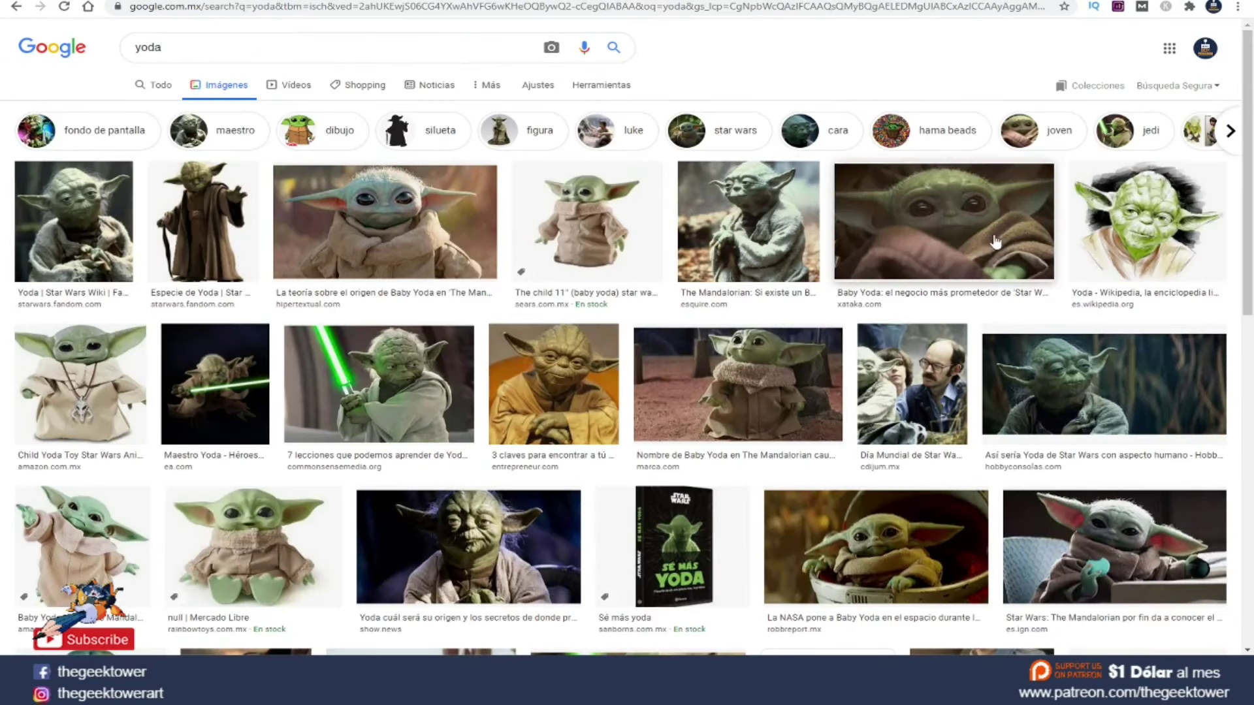
Examine how light passes through the ears in three Baby Yoda photos, ending with the sunlit Vanity Fair one
left_click(1077, 529)
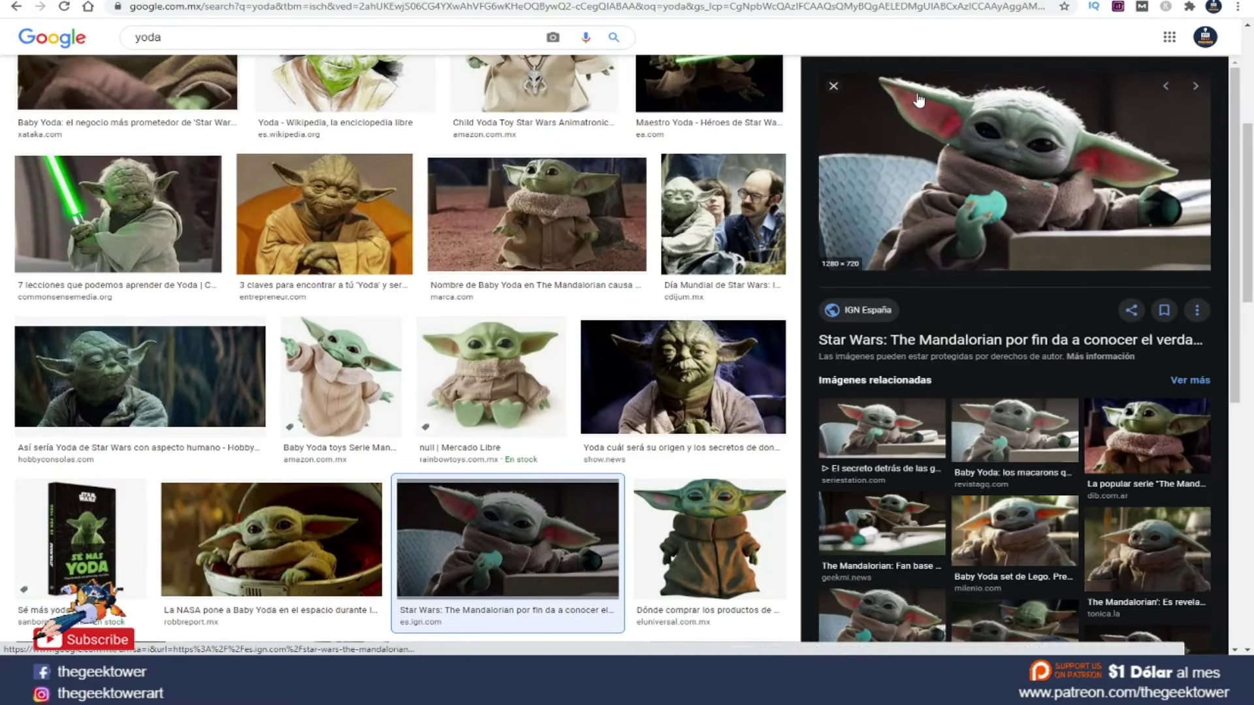
left_click(1147, 436)
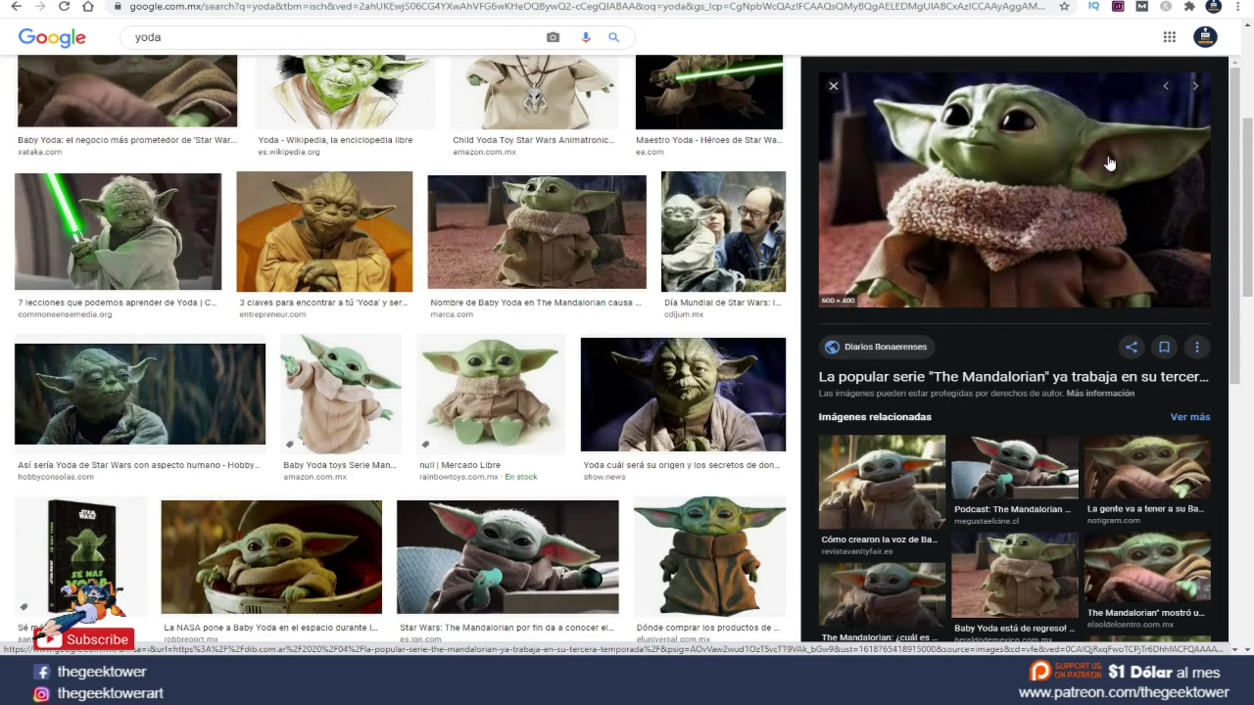
left_click(905, 477)
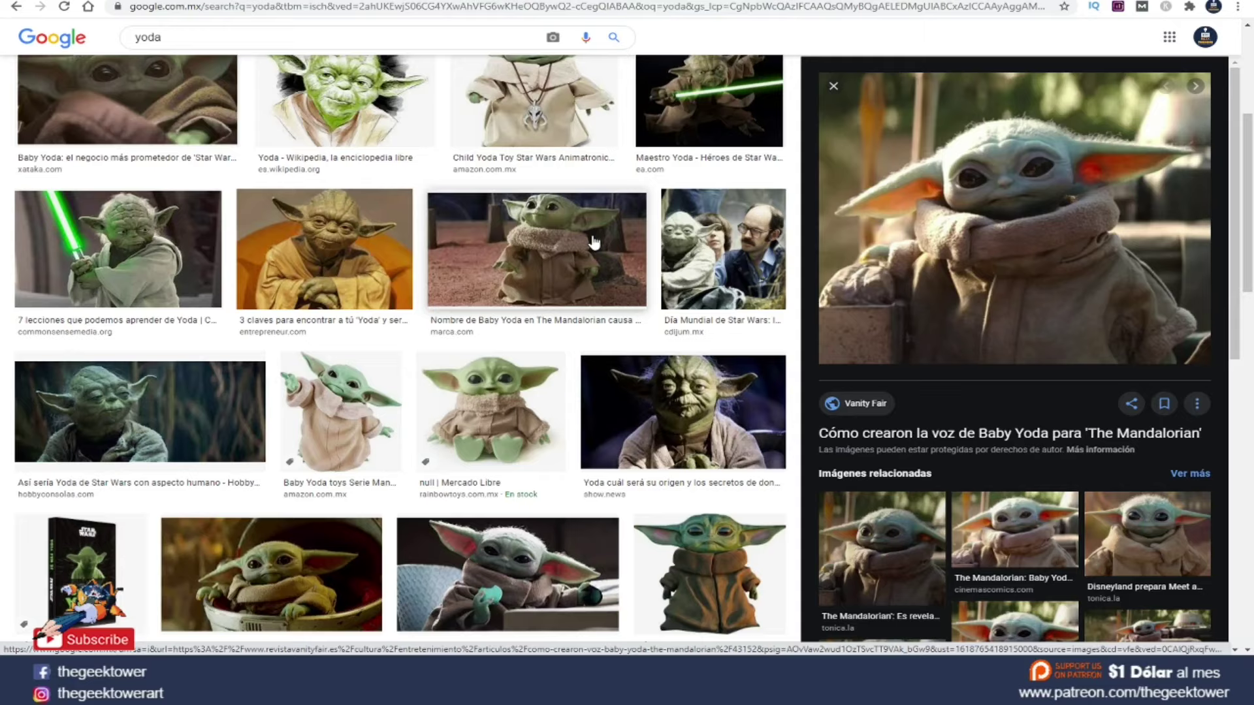
Go back to the subsurface scattering blender results and change the image search to subsurface scatter
left_click(16, 8)
left_click(16, 8)
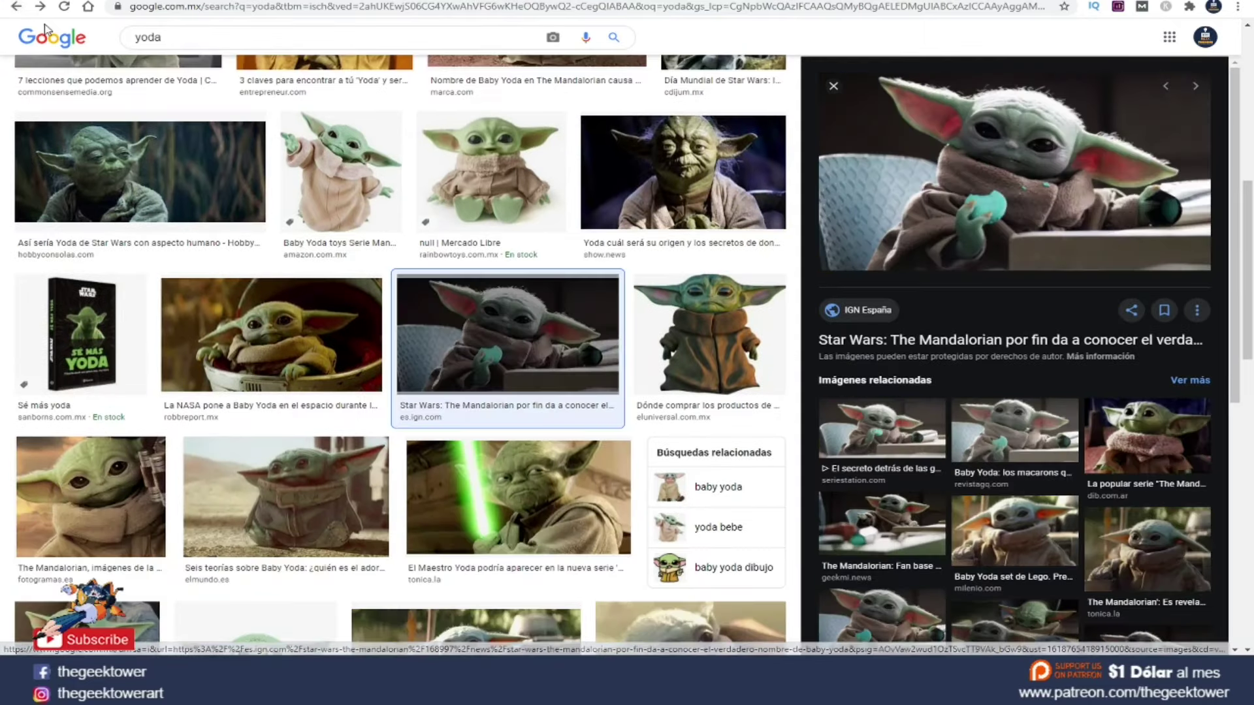
left_click(17, 8)
left_click(16, 8)
left_click(16, 8)
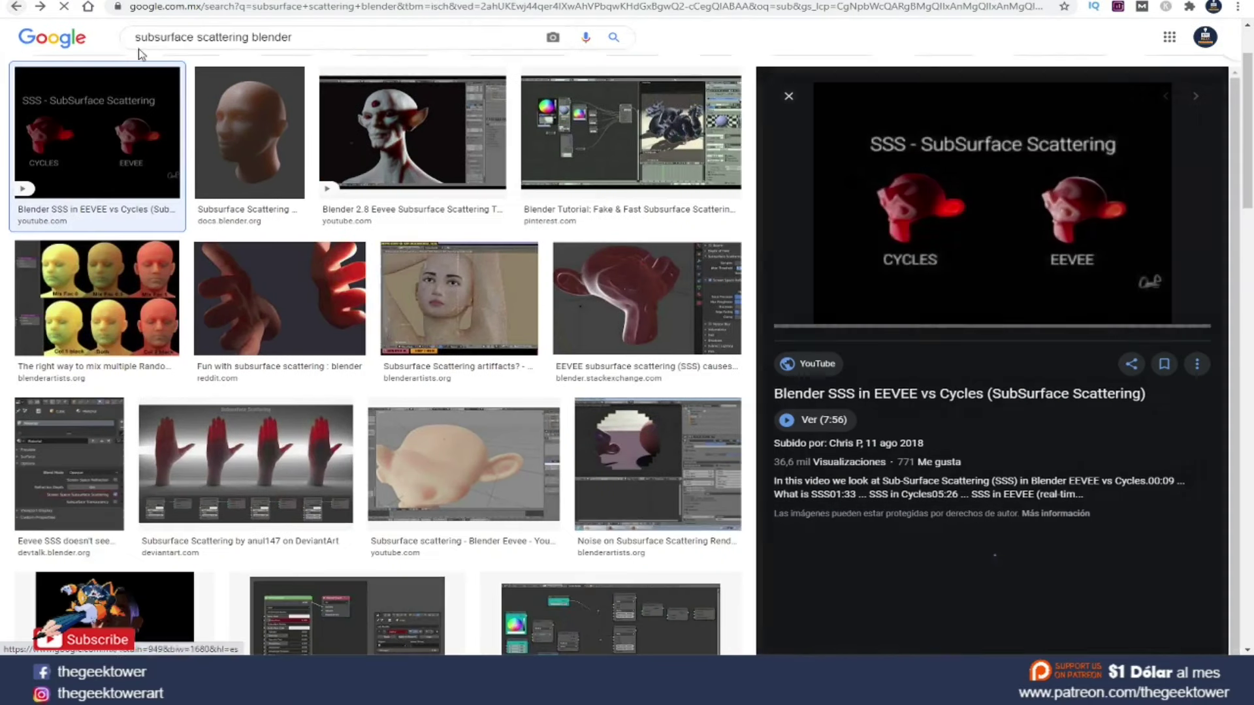
scroll(204, 92, "up", 2)
left_click_drag(196, 47, 671, 61)
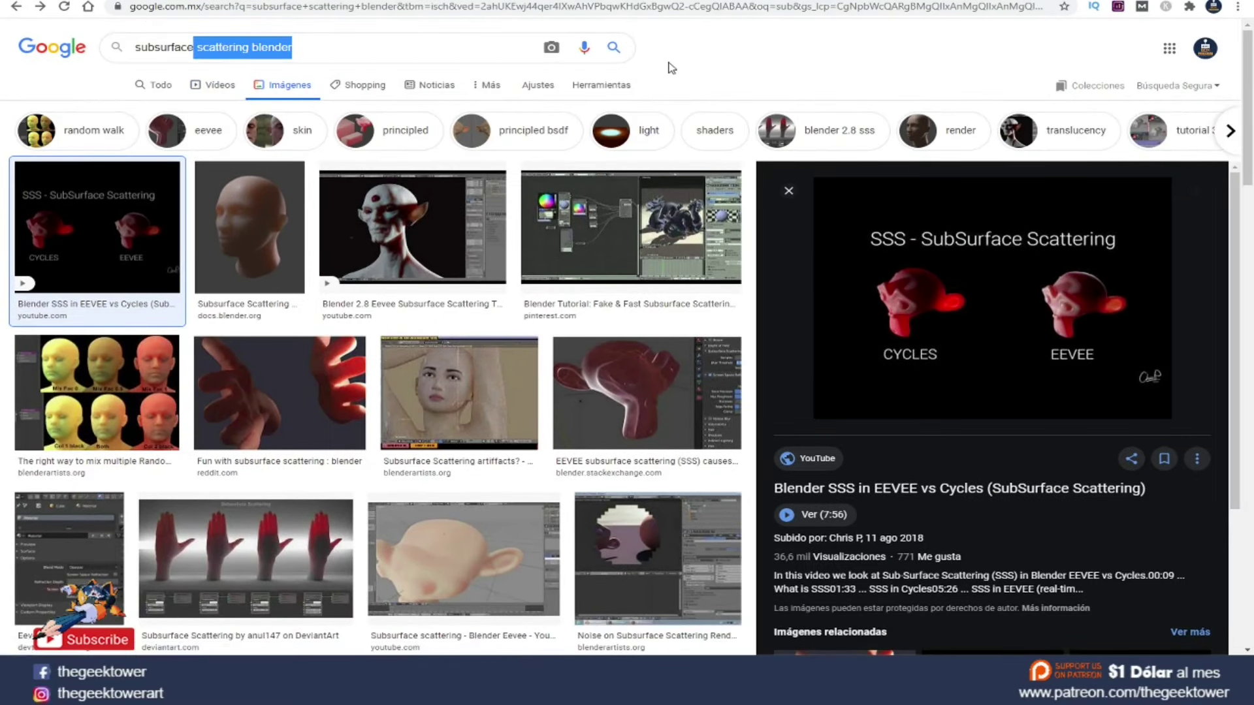
key("BackSpace")
type("scate")
key("Return")
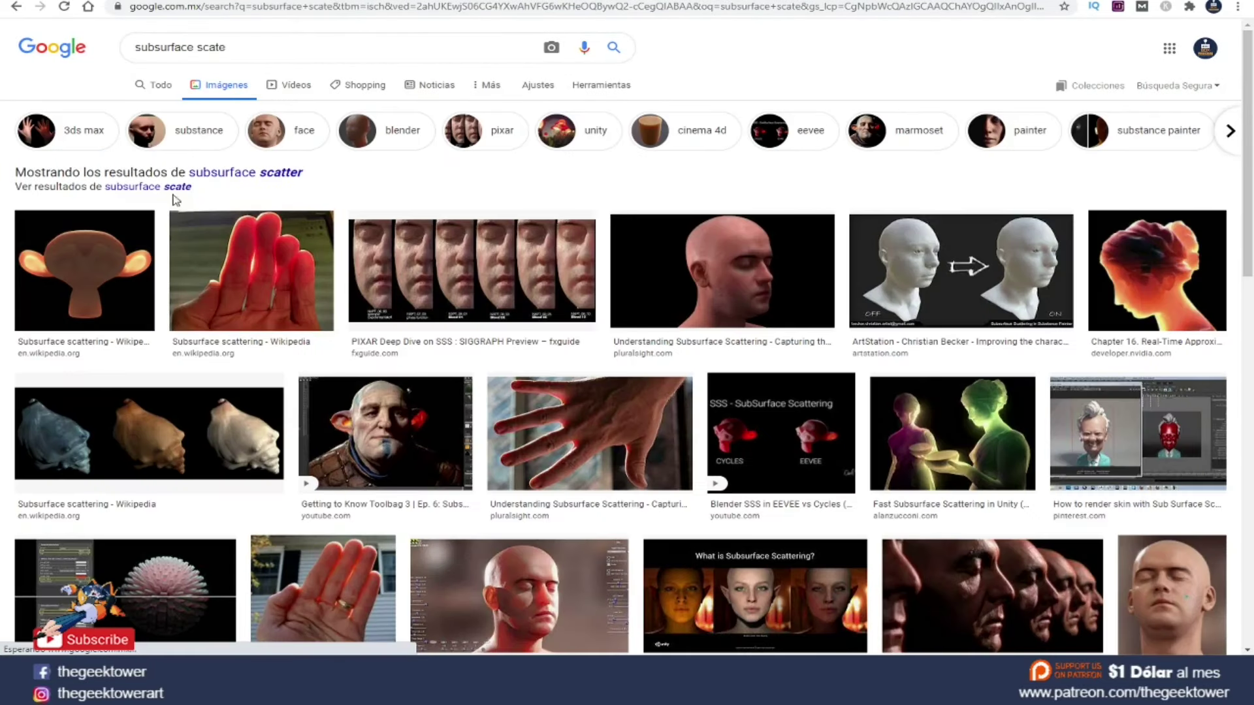
left_click(190, 175)
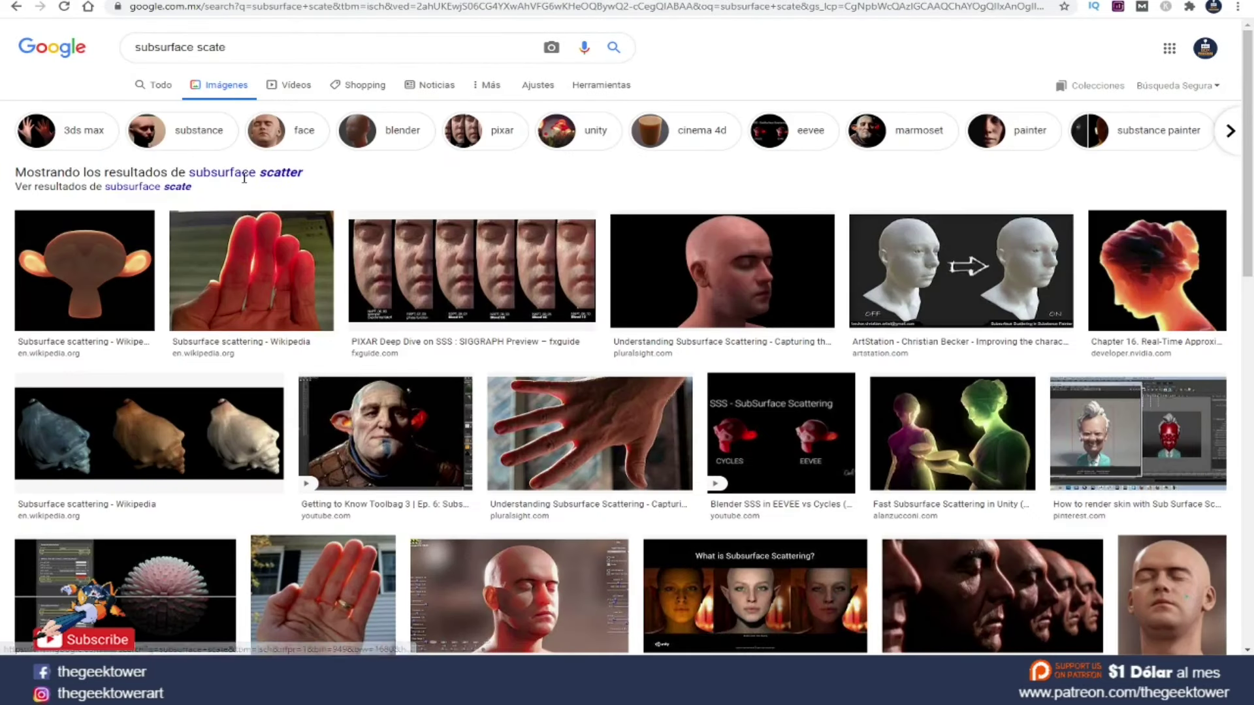
Search images for subsurface scatter wax and open the picture of the glowing head in profile
left_click(288, 53)
type("wa")
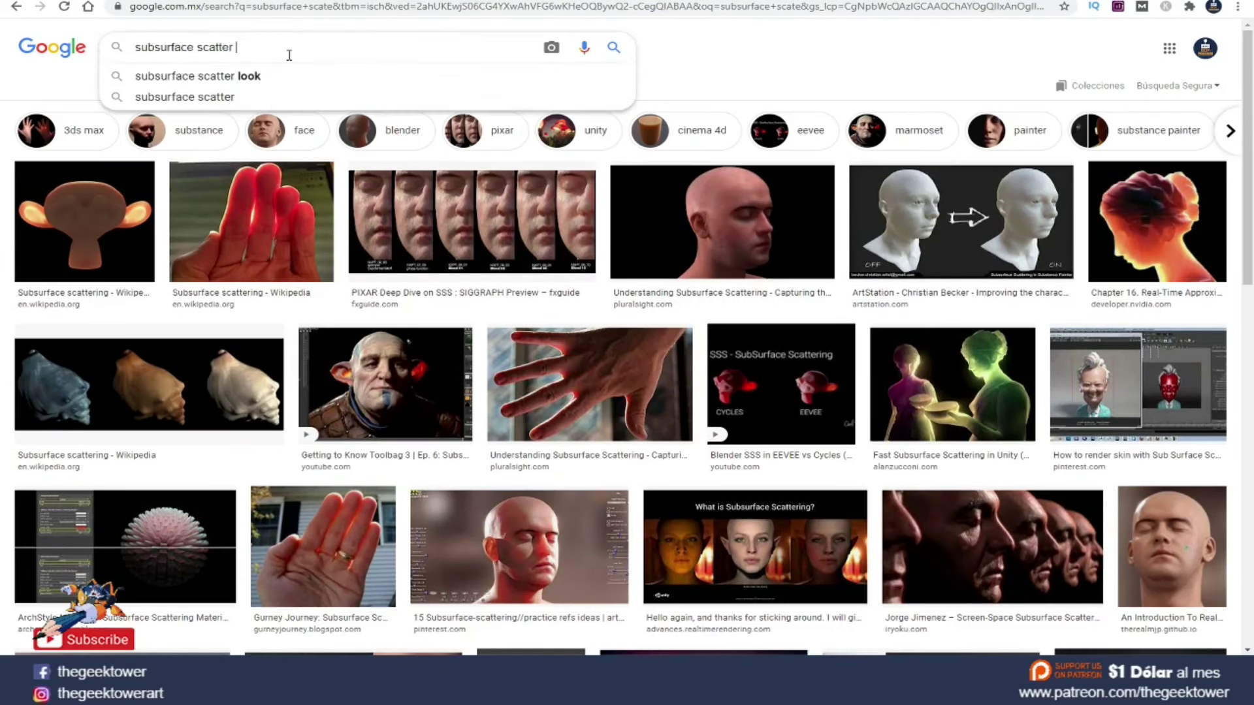
type("x")
key("Return")
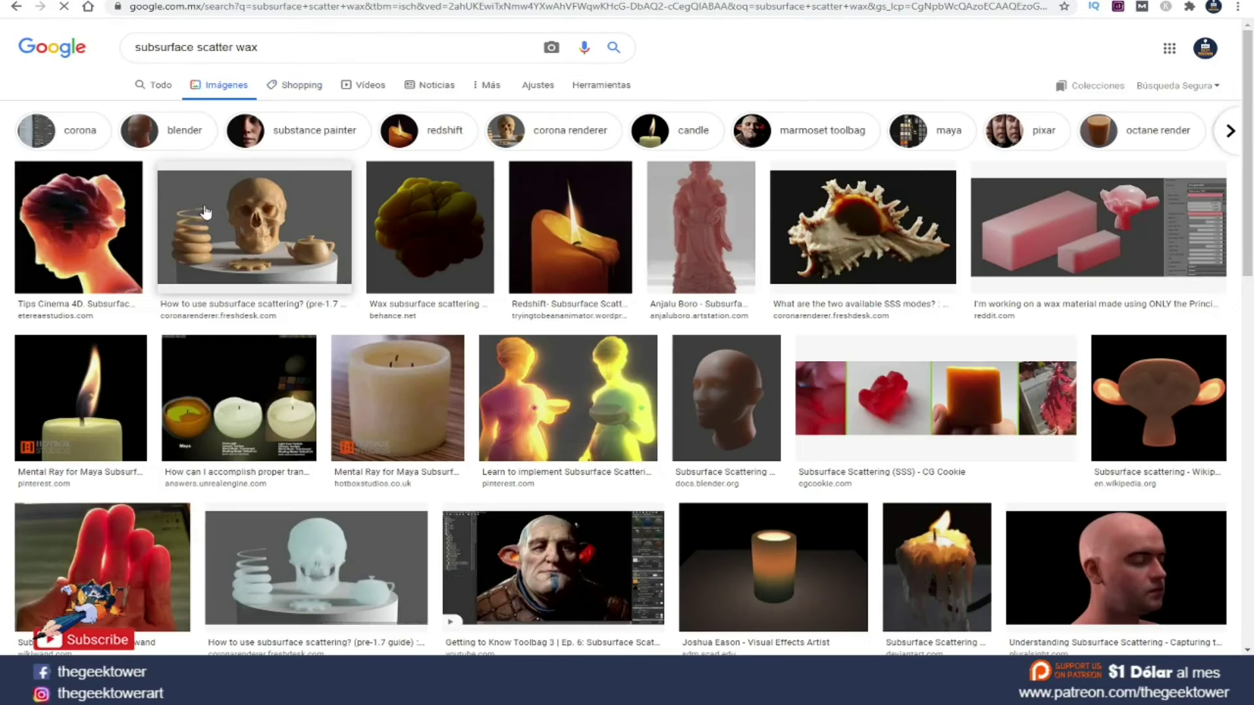
left_click(120, 232)
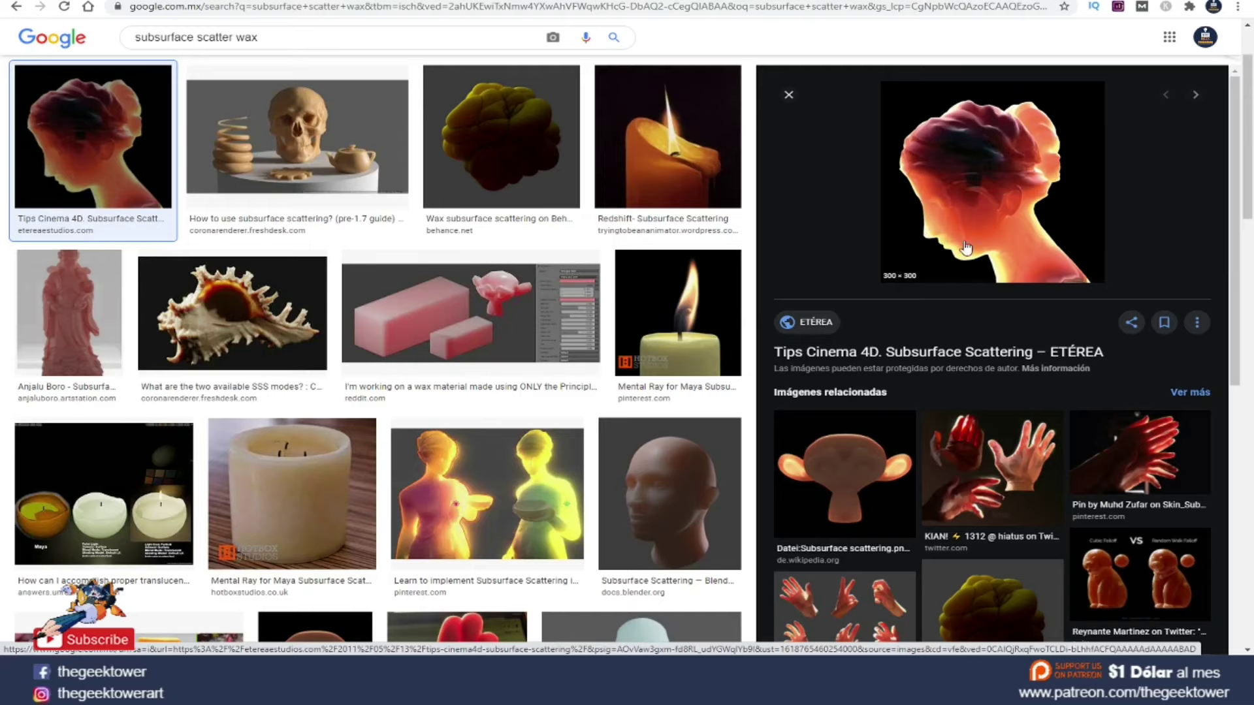
Switch to the Photoshop sheet, bring the Combined and Details girls into close view and collapse the floating Adjustments panel
key("alt+Tab")
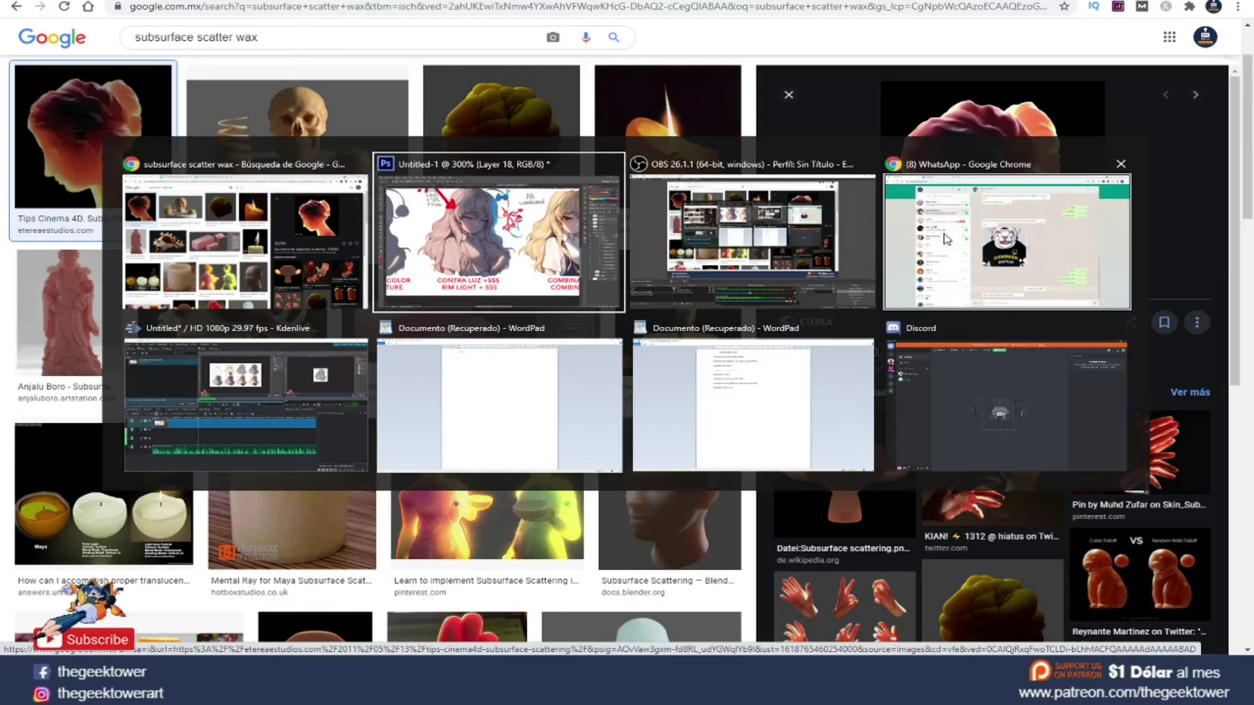
left_click(510, 265)
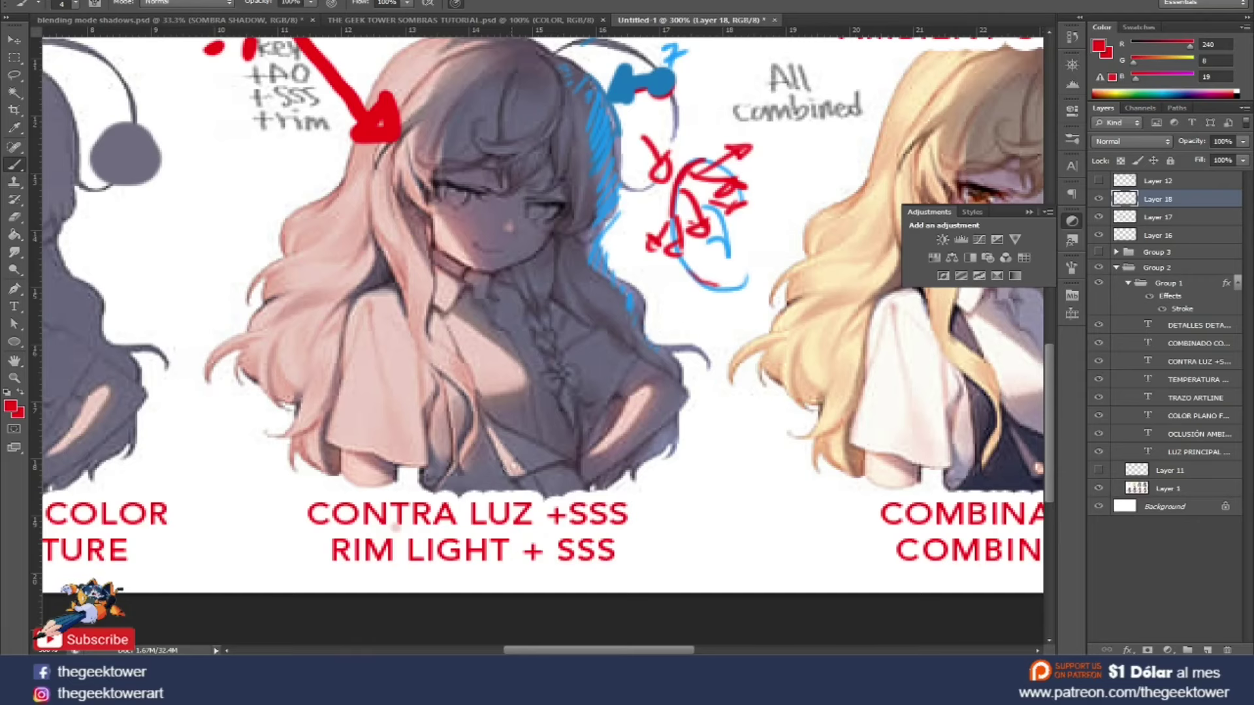
left_click(448, 522, "alt")
left_click_drag(707, 489, 619, 495)
left_click(626, 452, "alt")
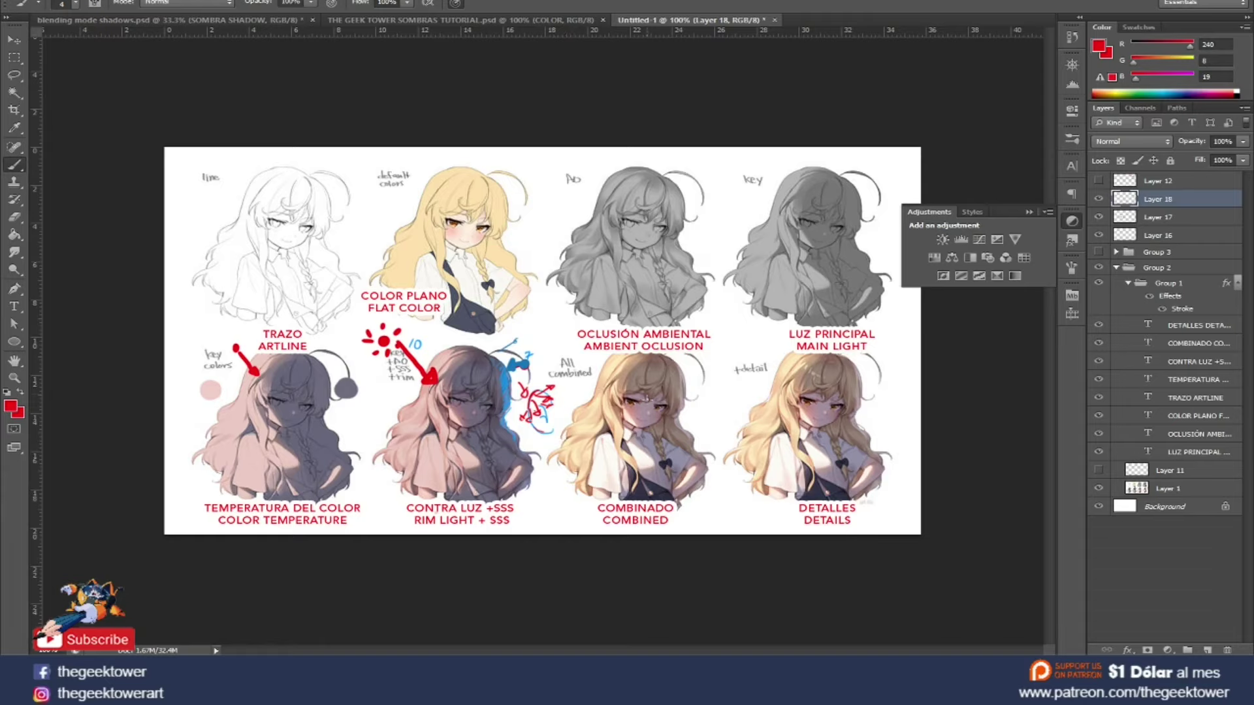
left_click(824, 474)
left_click(807, 348)
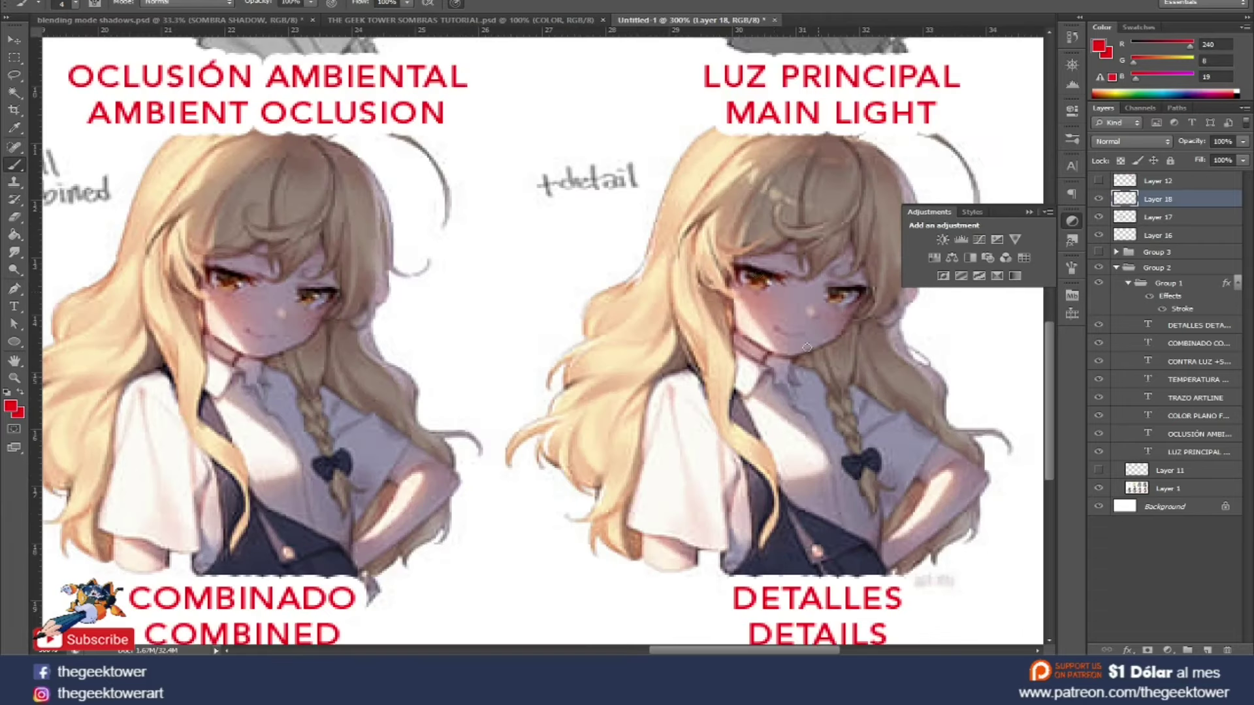
left_click(1028, 212)
Paint small hair highlights on the Combined girl in light cream, RGB 242, 220, 181, sampled from the Details girl's hair
key("i")
left_click(776, 189)
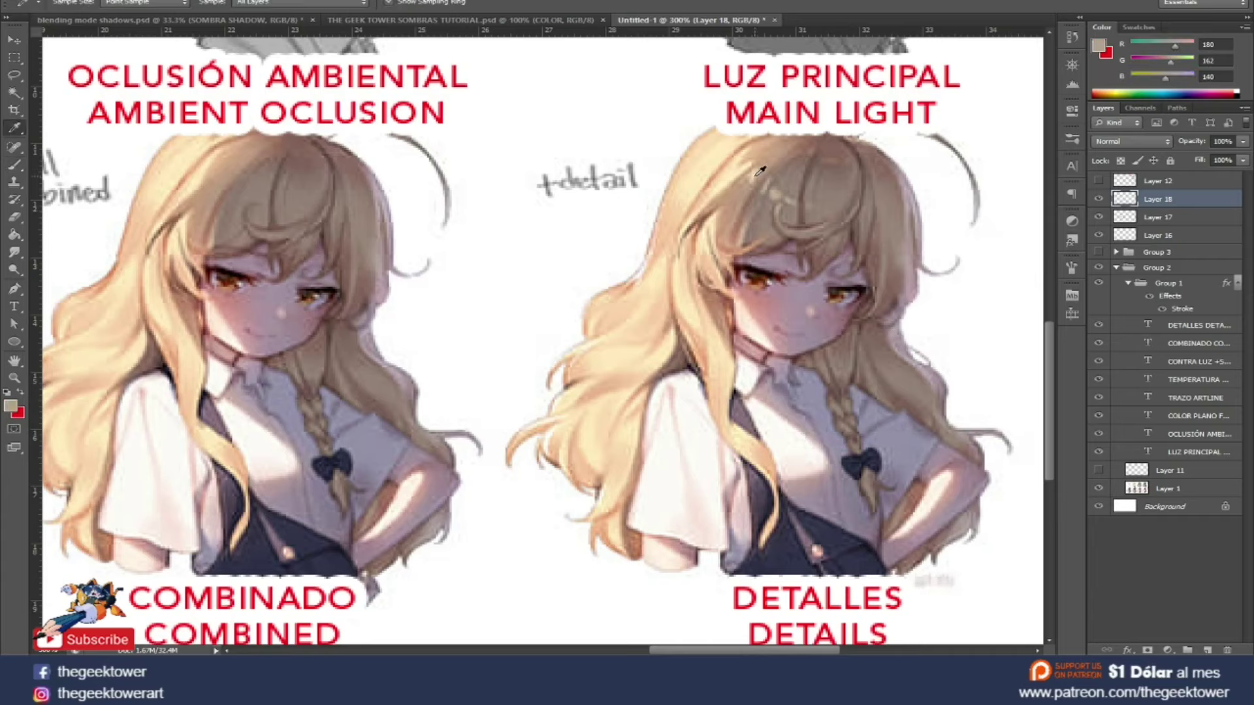
left_click(760, 171)
key("b")
mouse_move(239, 204)
left_mouse_down()
mouse_move(213, 206)
mouse_move(195, 185)
left_mouse_up()
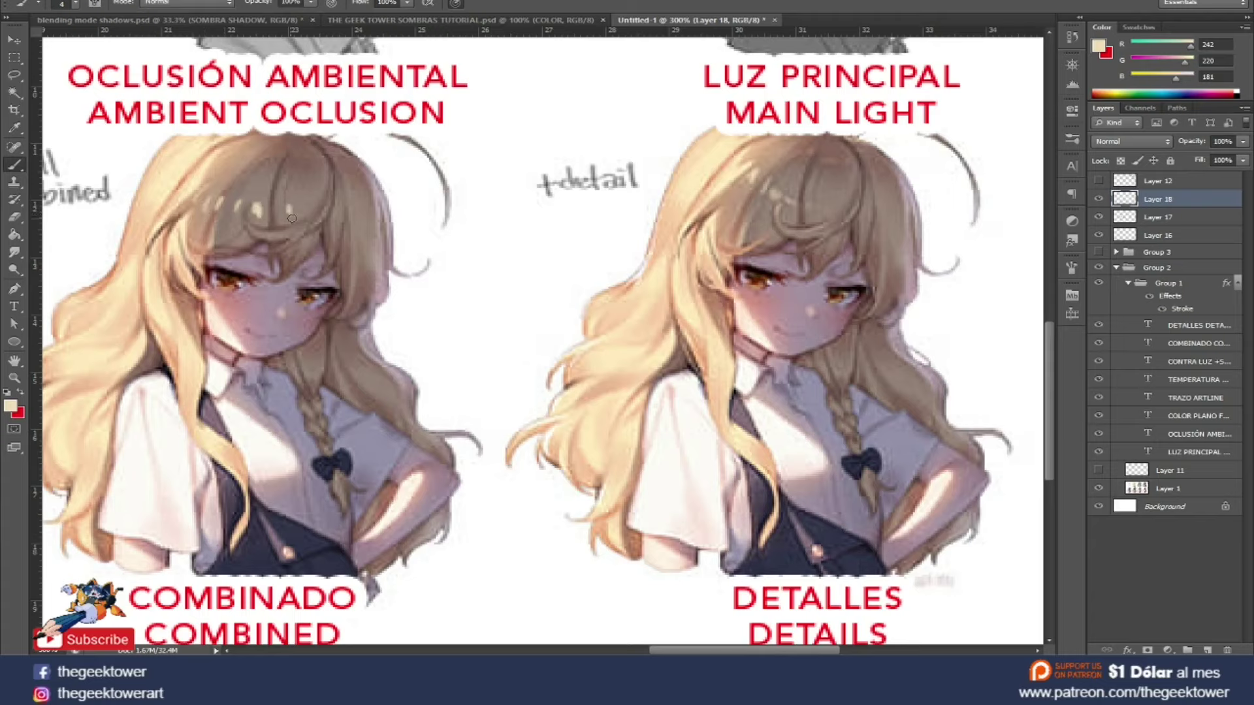
left_click_drag(337, 210, 359, 224)
Switch to the document THE GEEK TOWER SOMBRAS TUTORIAL.psd and show its LINEART layer
scroll(391, 359, "down", 1)
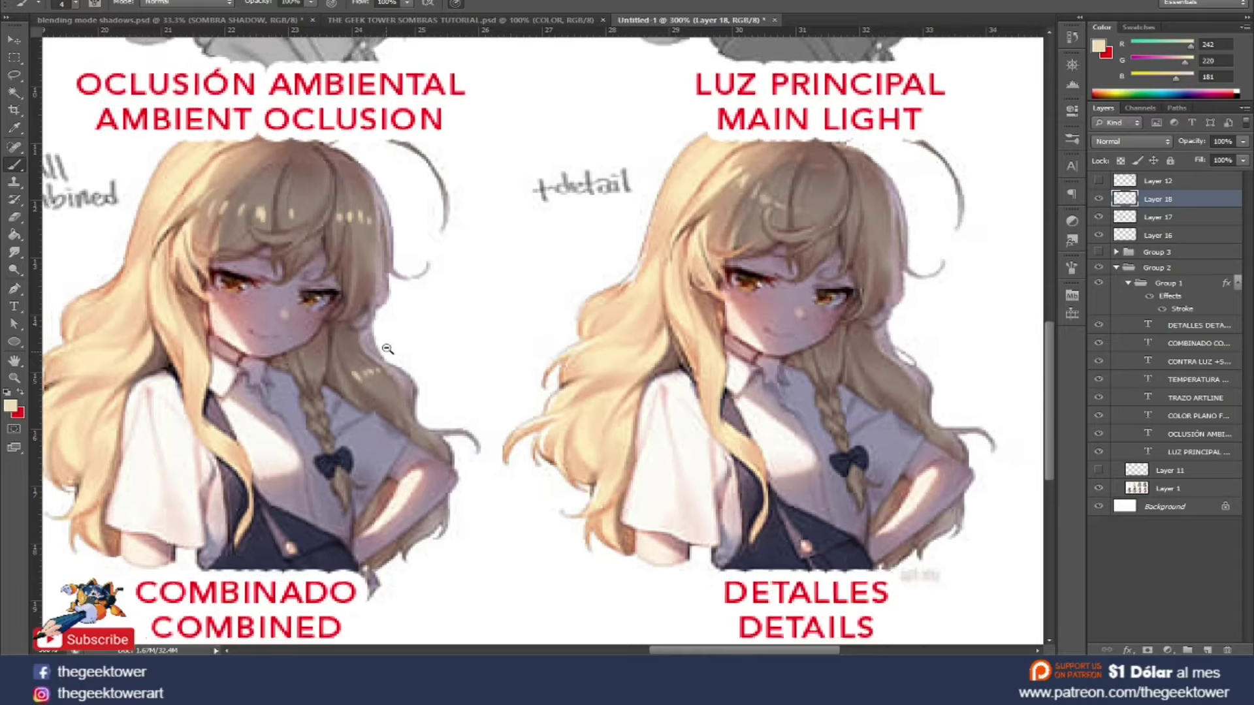
scroll(396, 355, "left", 5)
scroll(396, 355, "down", 1)
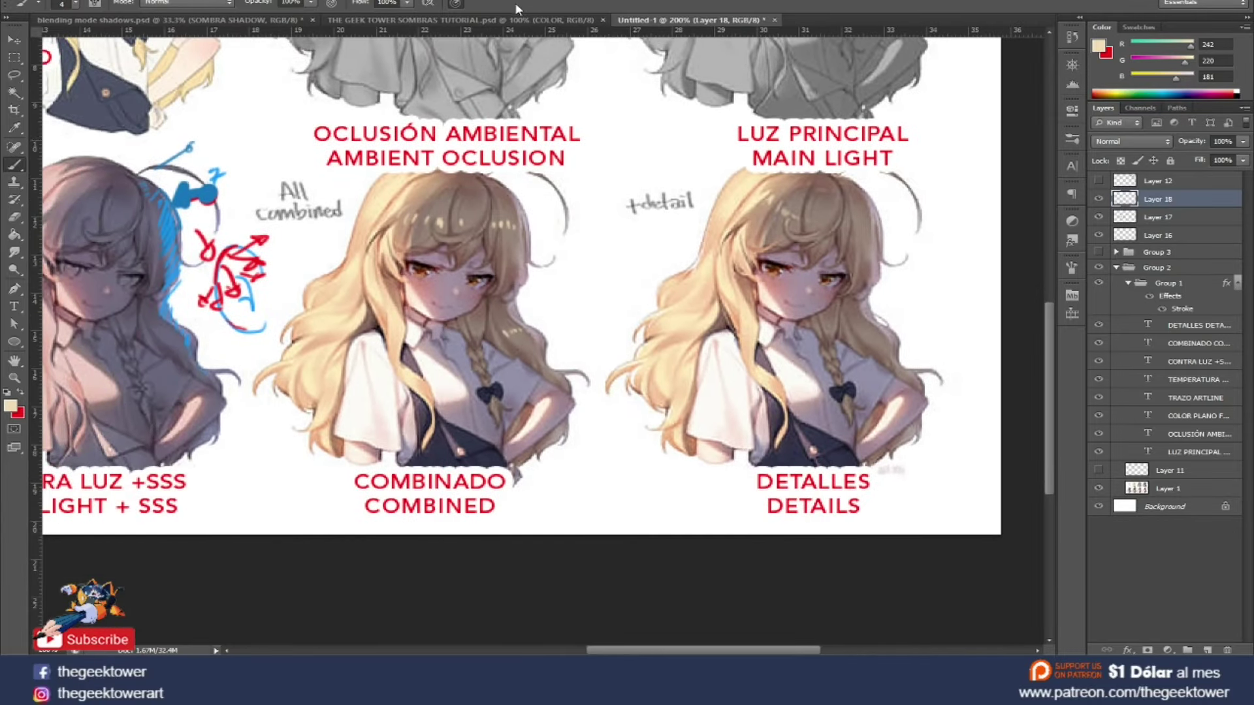
left_click(519, 20)
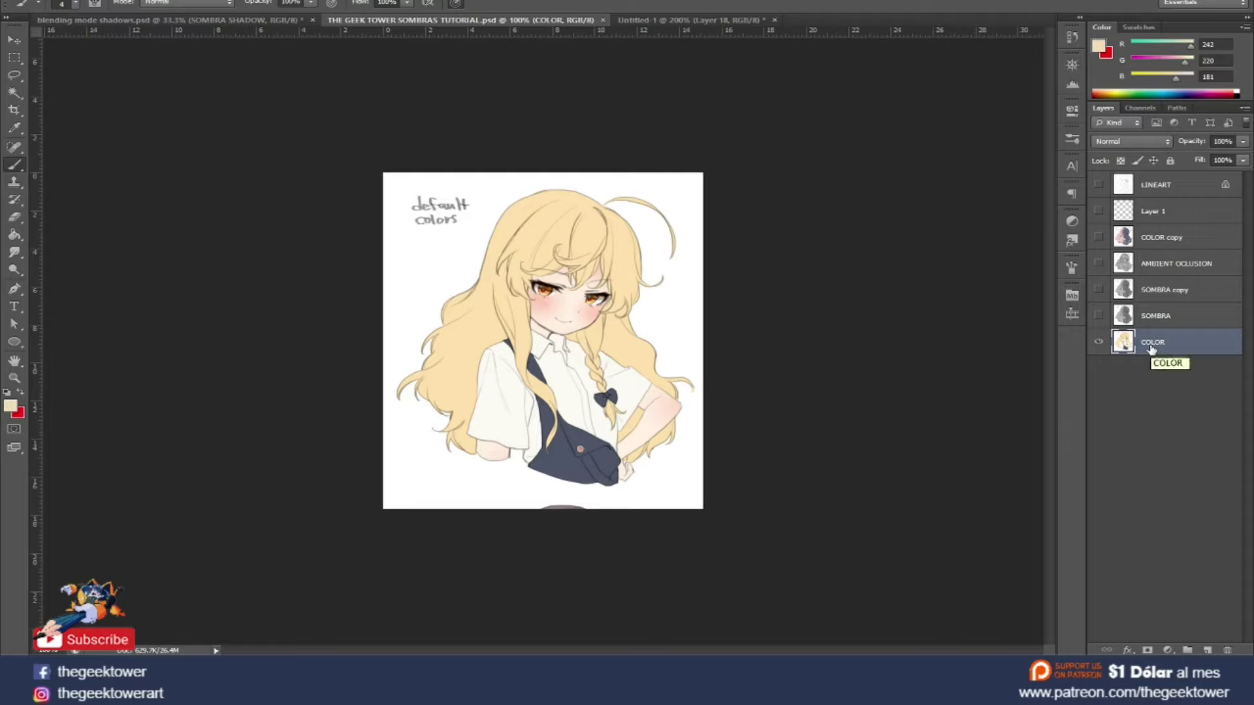
left_click(1098, 185)
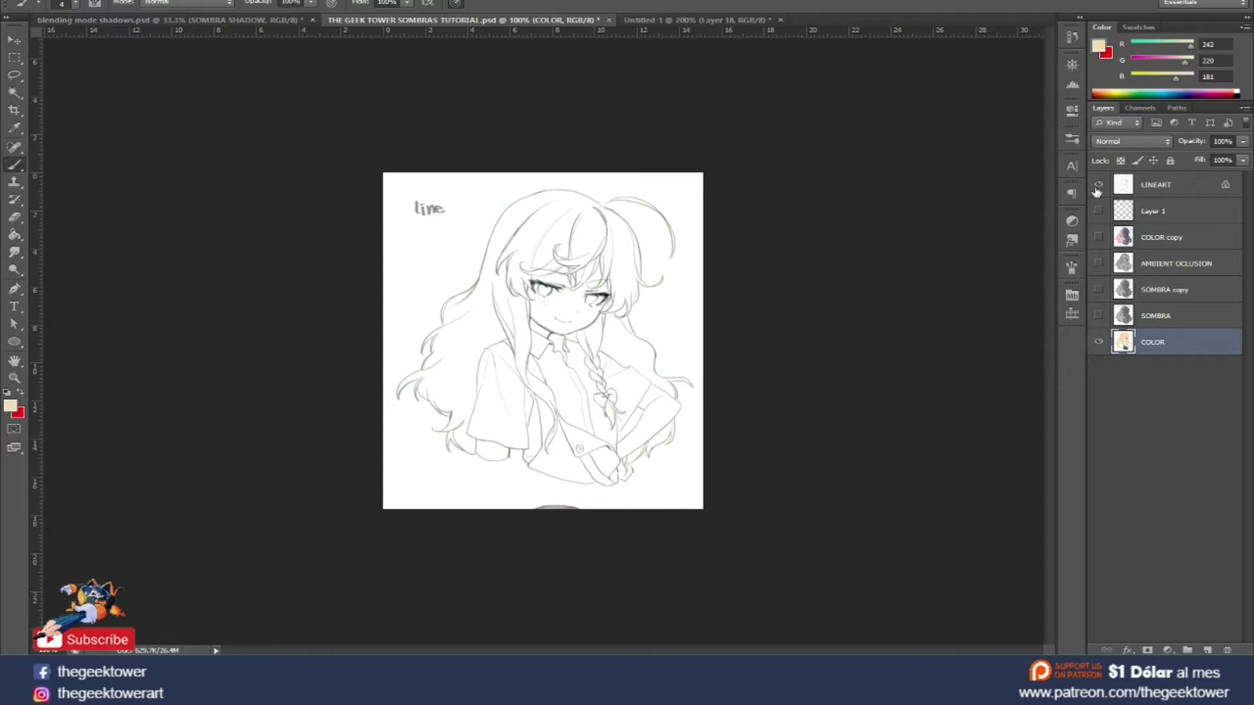
Hide the LINEART layer, show the SOMBRA layer over the default colors, and set its blending mode to Multiply
left_click(1153, 188)
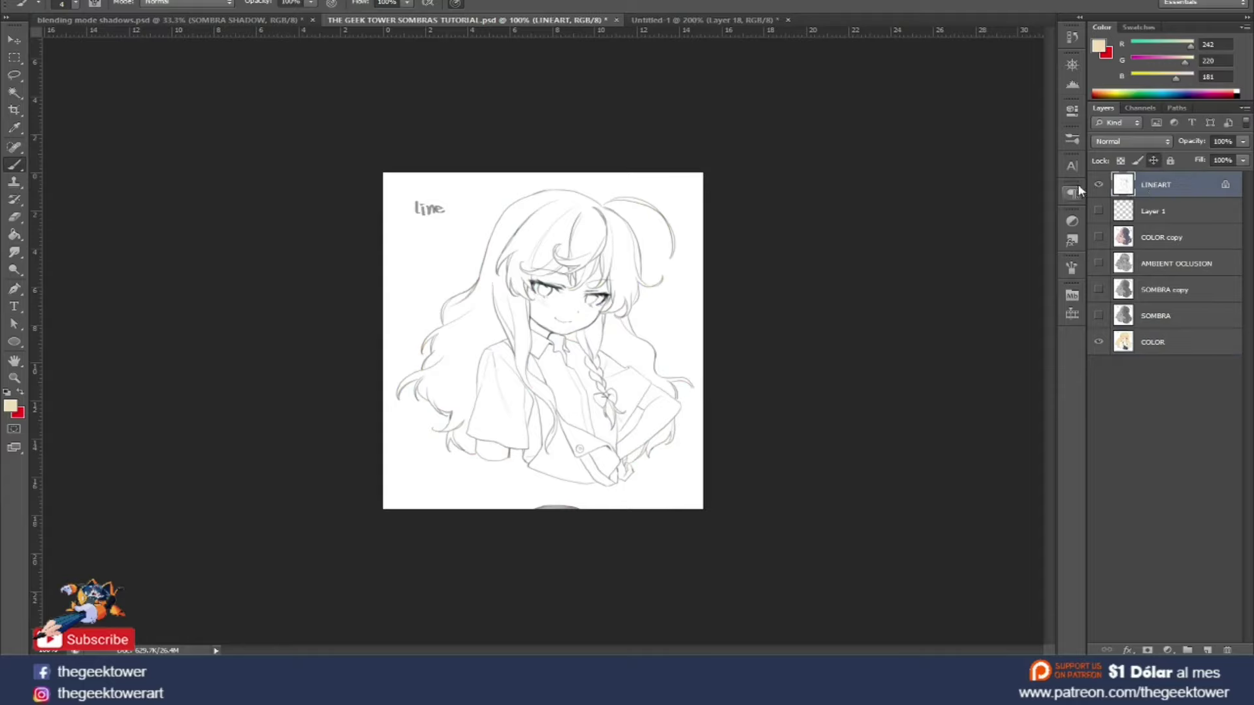
left_click(1099, 184)
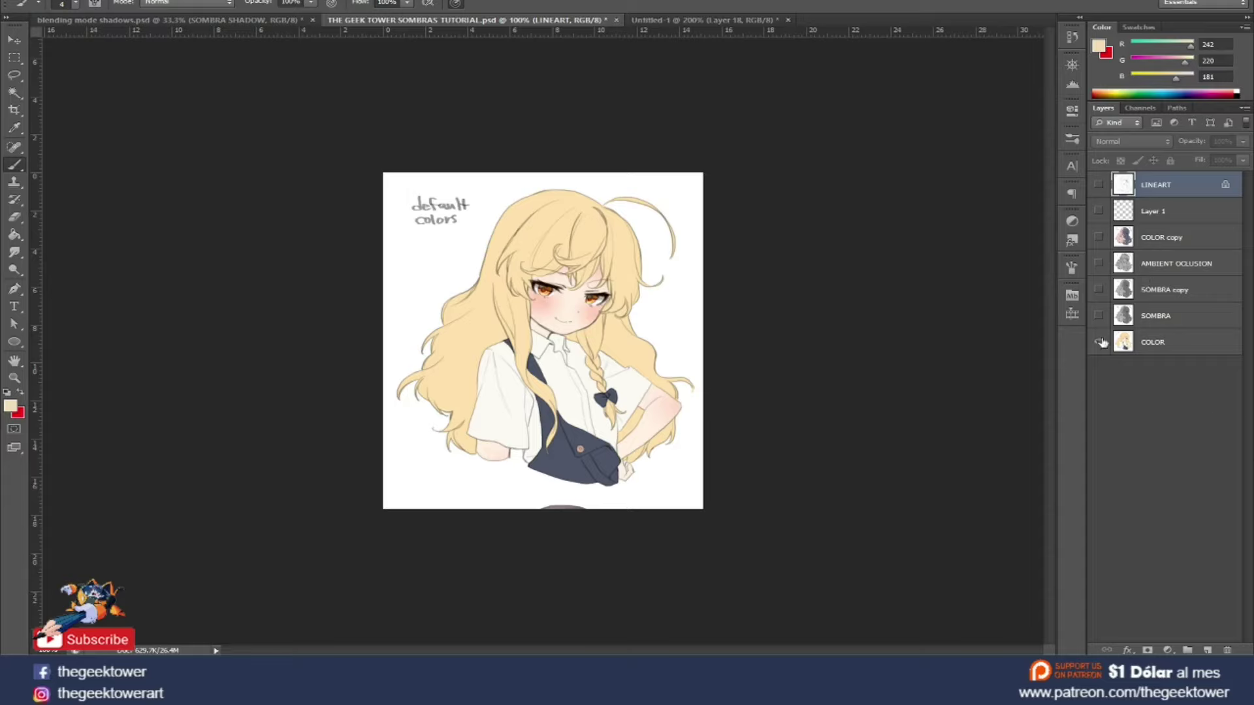
left_click(1154, 319)
left_click(1099, 315)
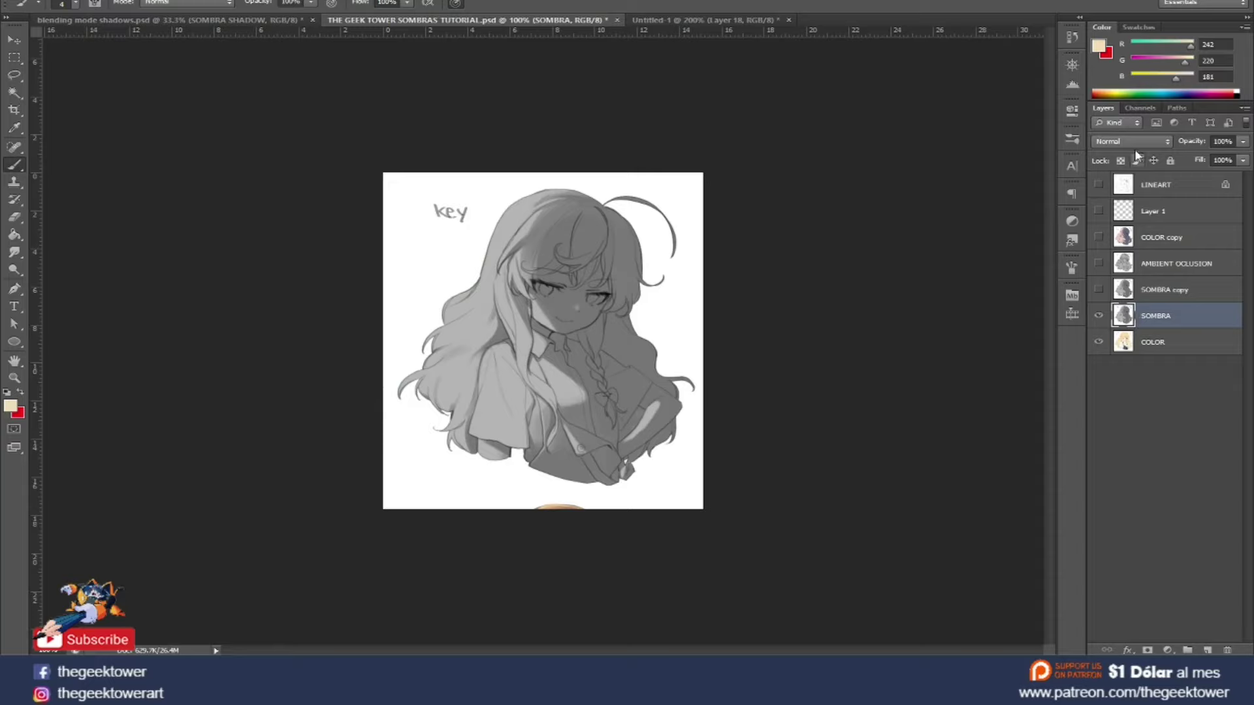
left_click(1131, 142)
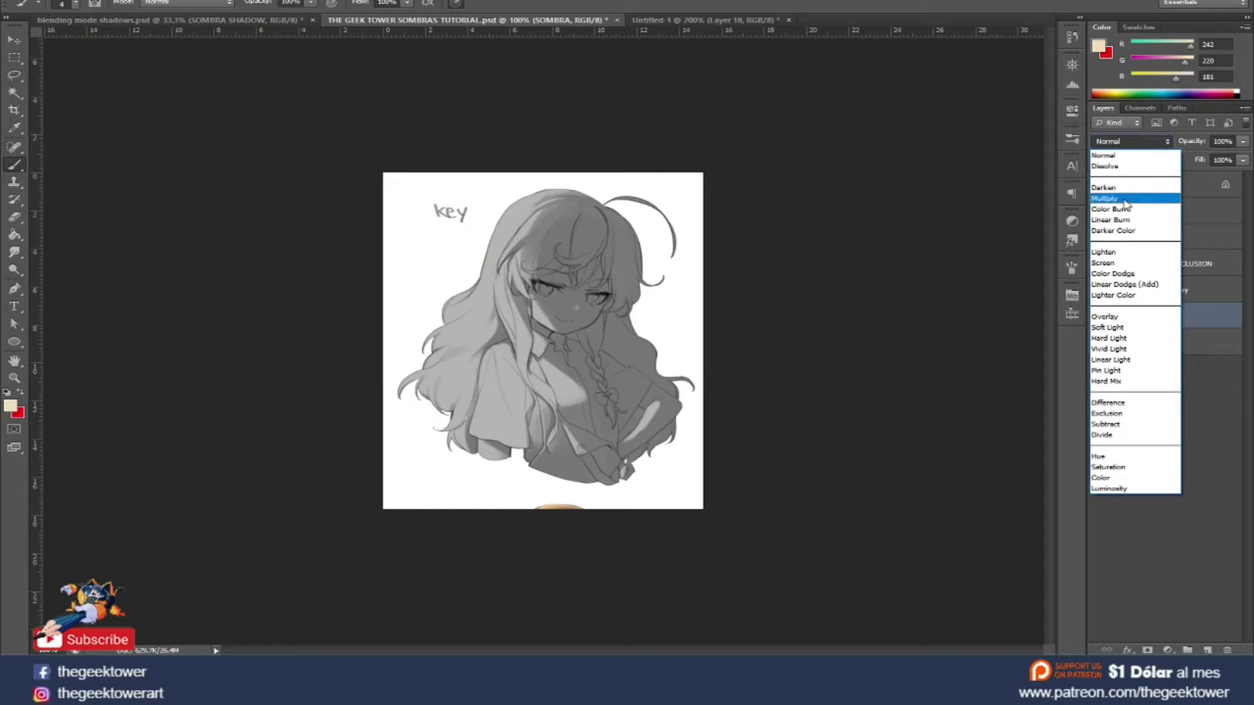
left_click(1124, 199)
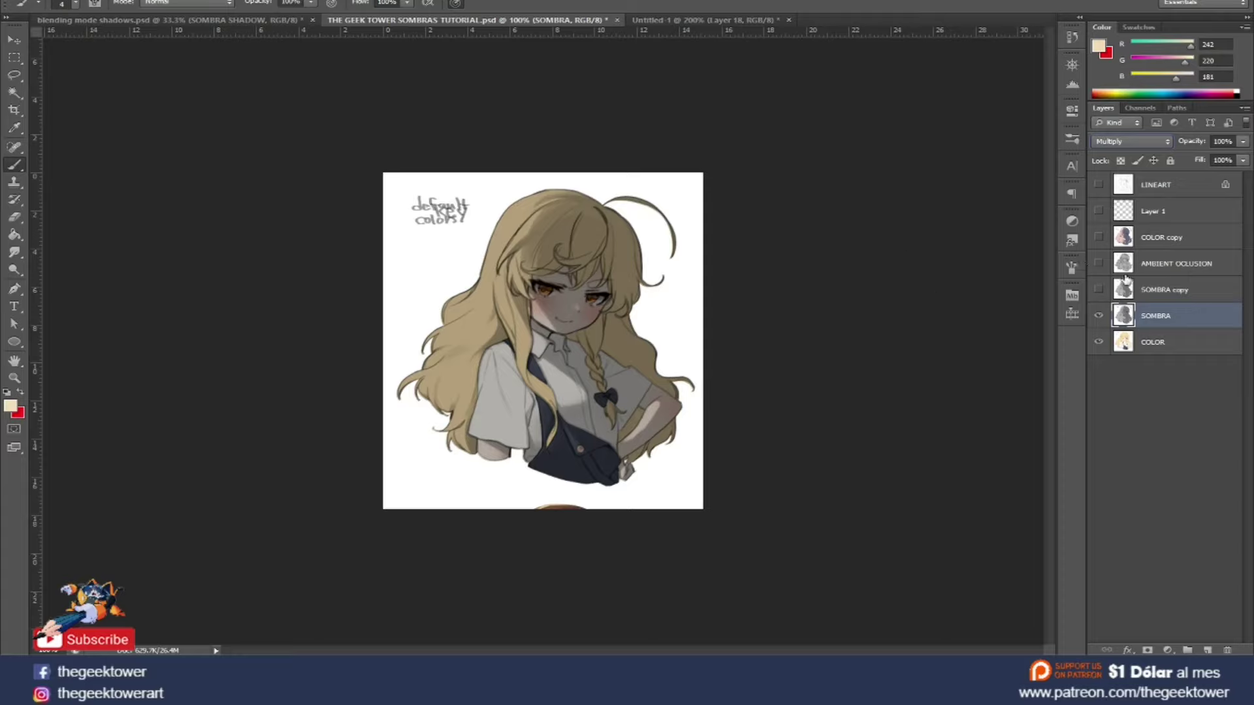
Duplicate the SOMBRA layer and set the copy's blending mode to Normal
key("ctrl+j")
left_click(1132, 141)
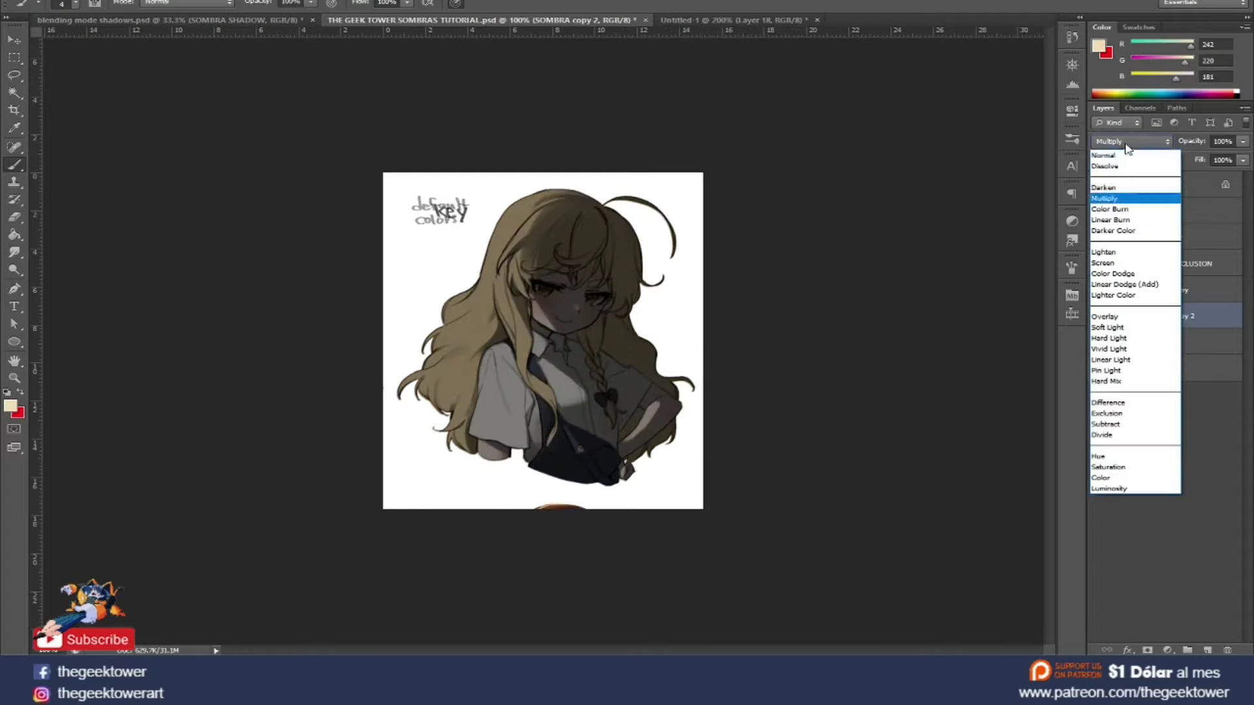
left_click(1111, 156)
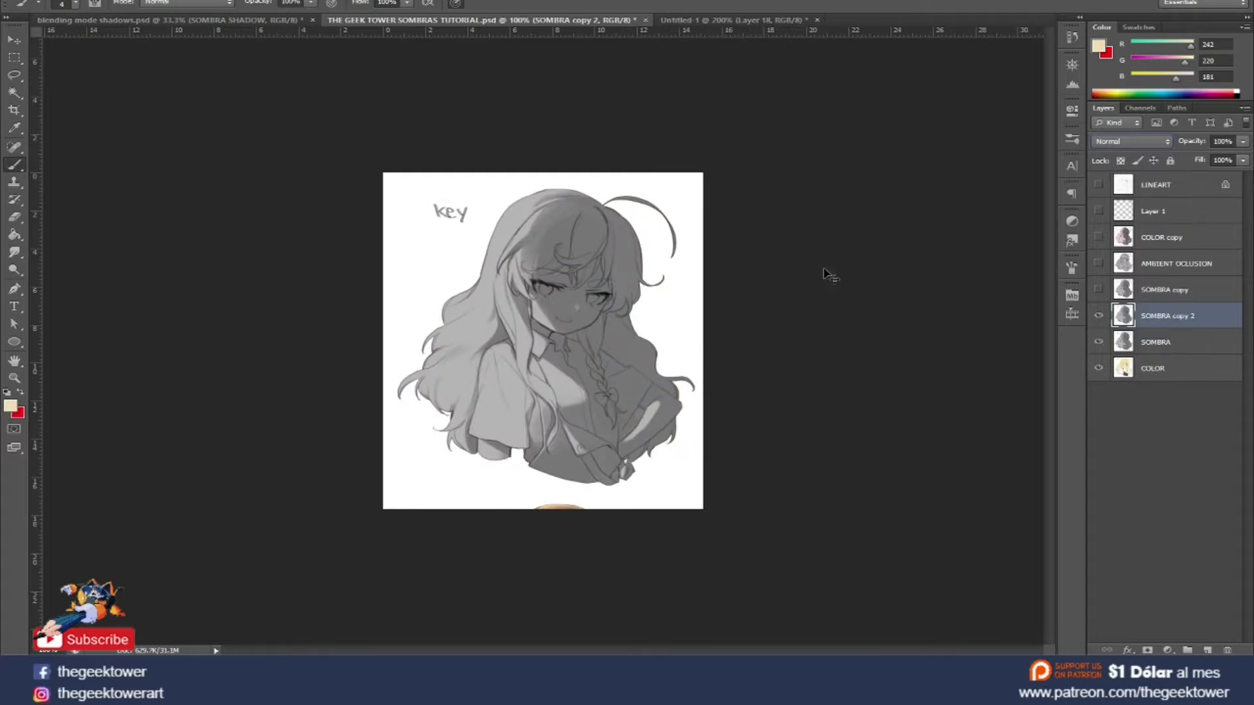
Try an extreme brightening Curves adjustment on SOMBRA copy 2, moving a point to input 4, output 235
key("ctrl+m")
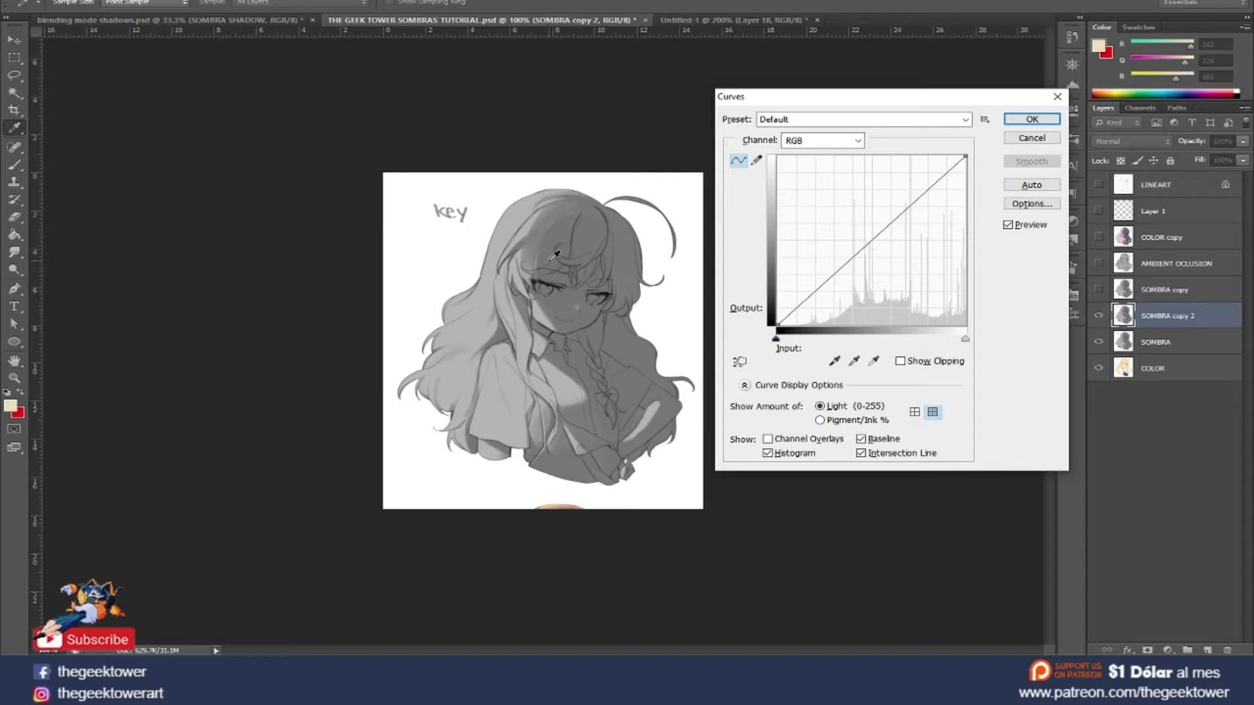
left_click_drag(859, 250, 780, 168)
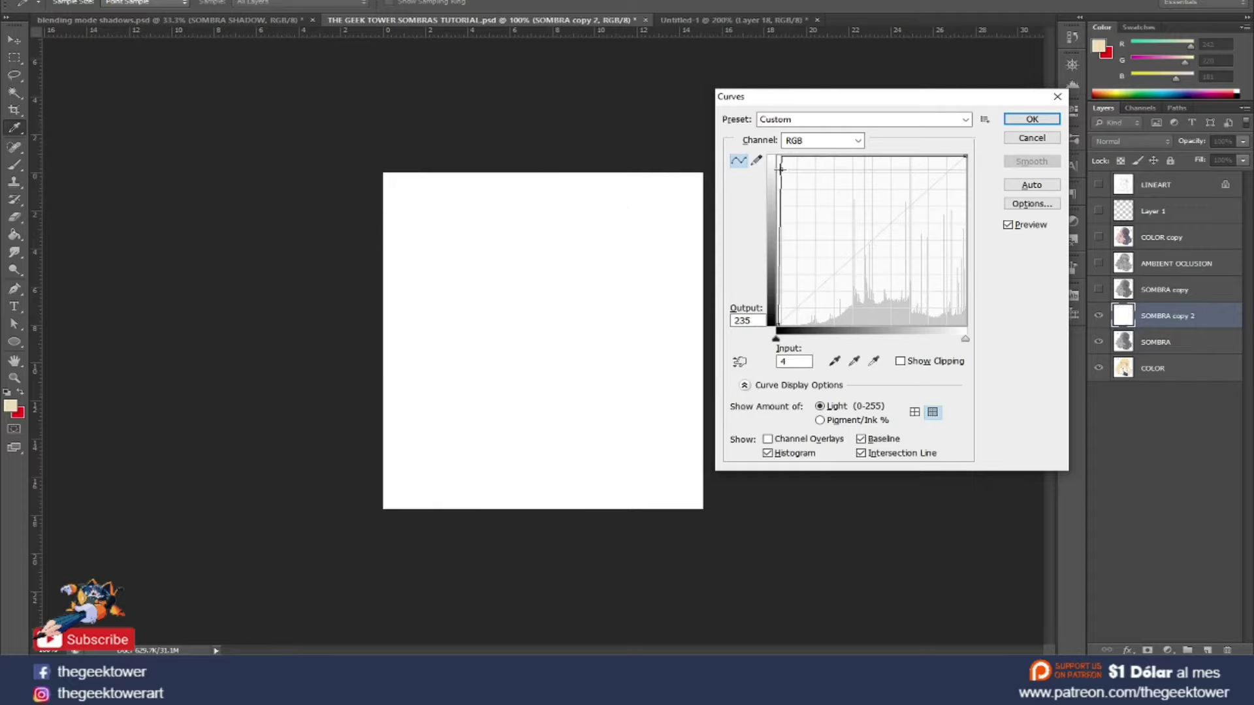
left_click(1046, 139)
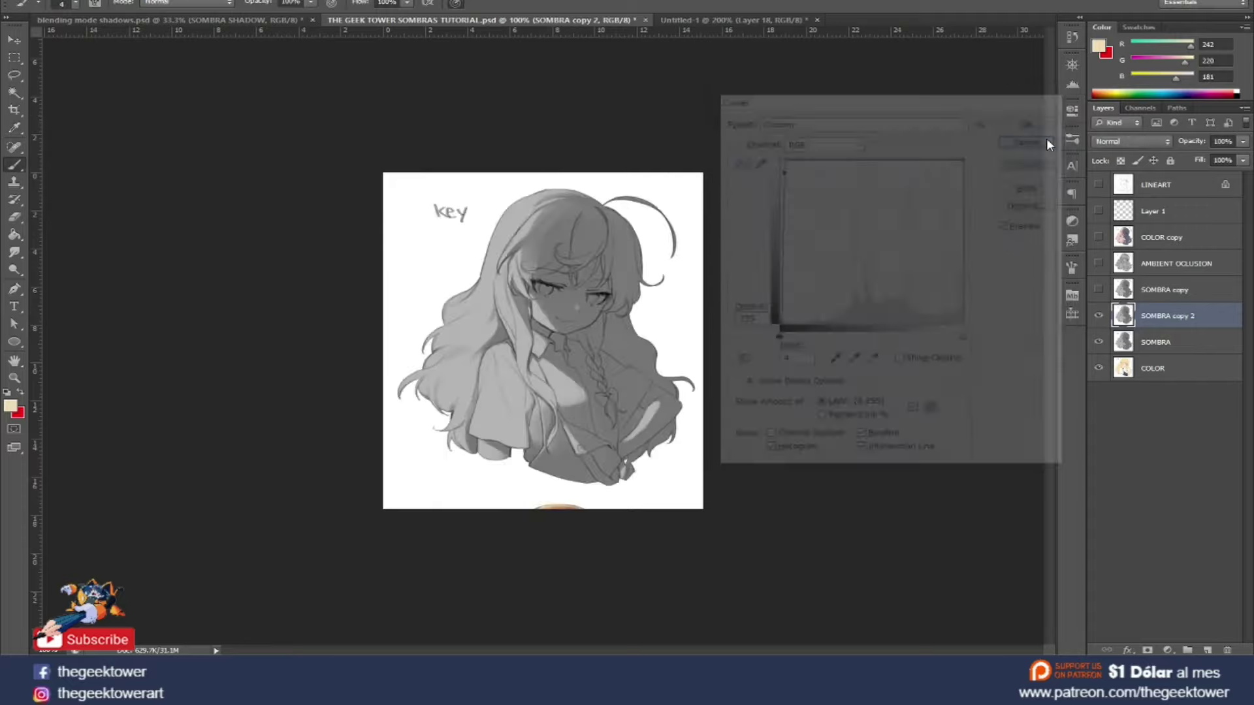
Set SOMBRA copy 2 to Multiply, then hide it and show the SOMBRA copy layer instead
left_click(1118, 142)
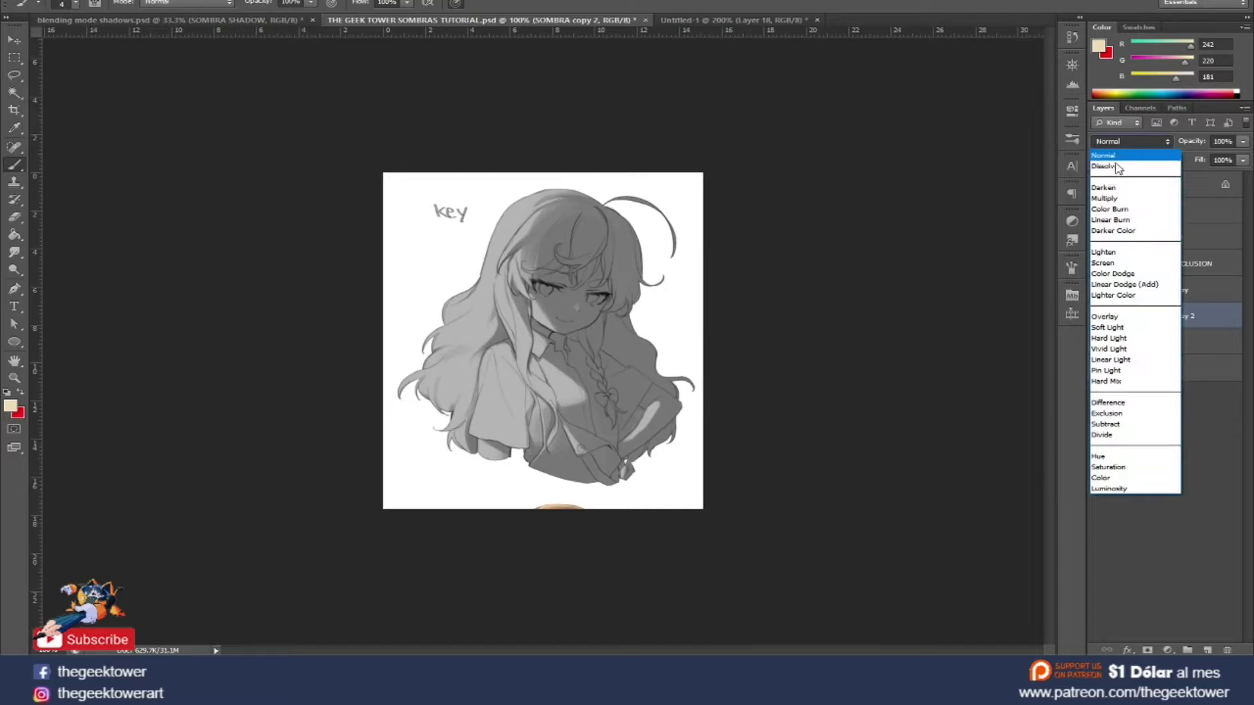
left_click(1113, 198)
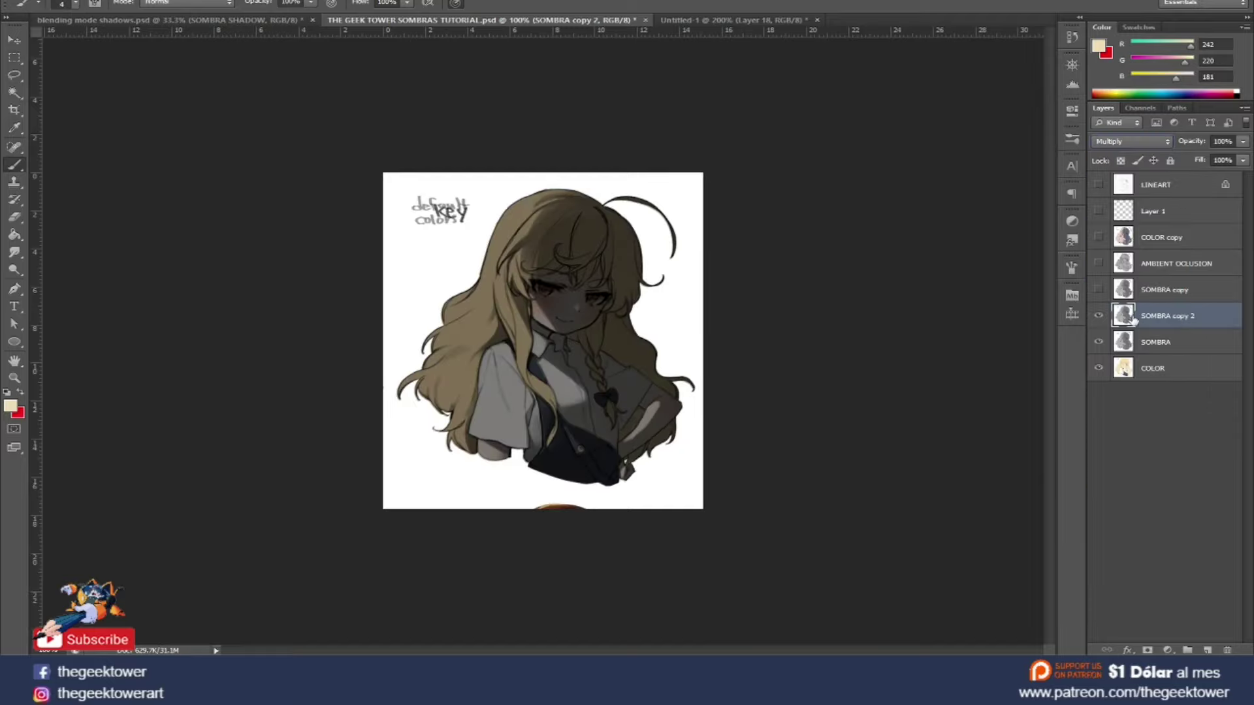
left_click(1098, 316)
left_click(1091, 291)
left_click(1094, 290)
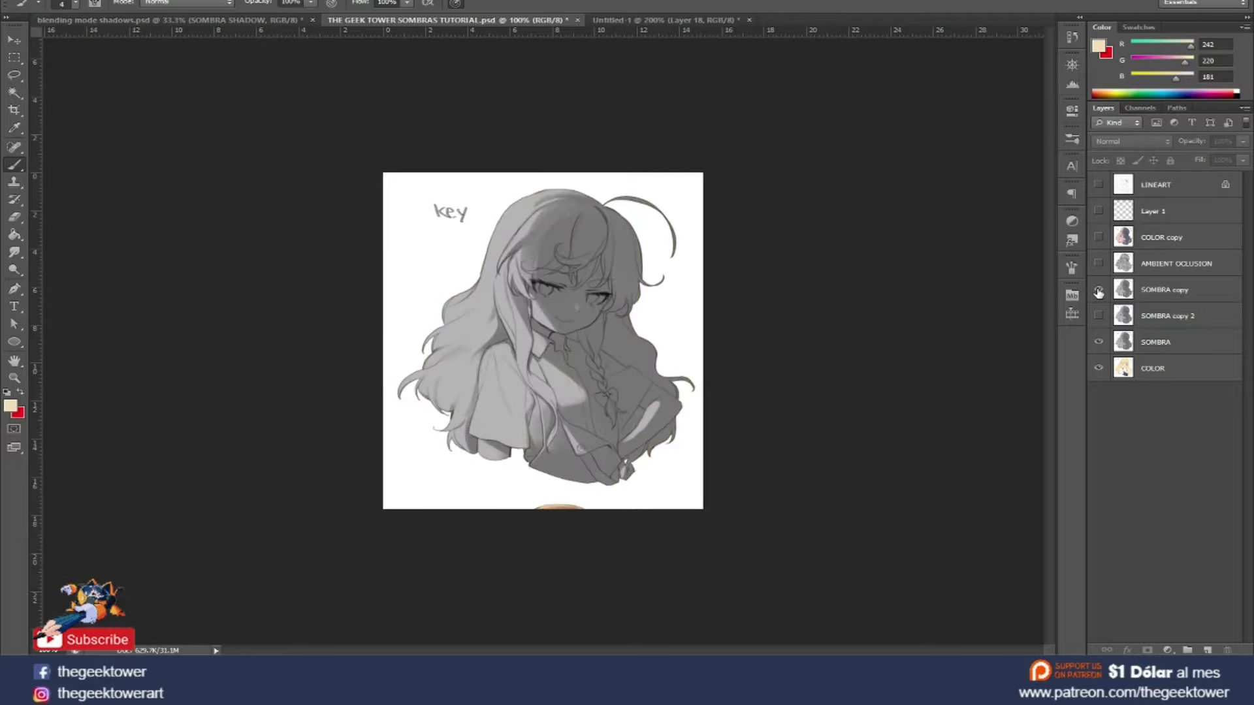
Try an extreme darkening Curves adjustment on SOMBRA copy, moving a point to input 238, output 0
left_click(1161, 290)
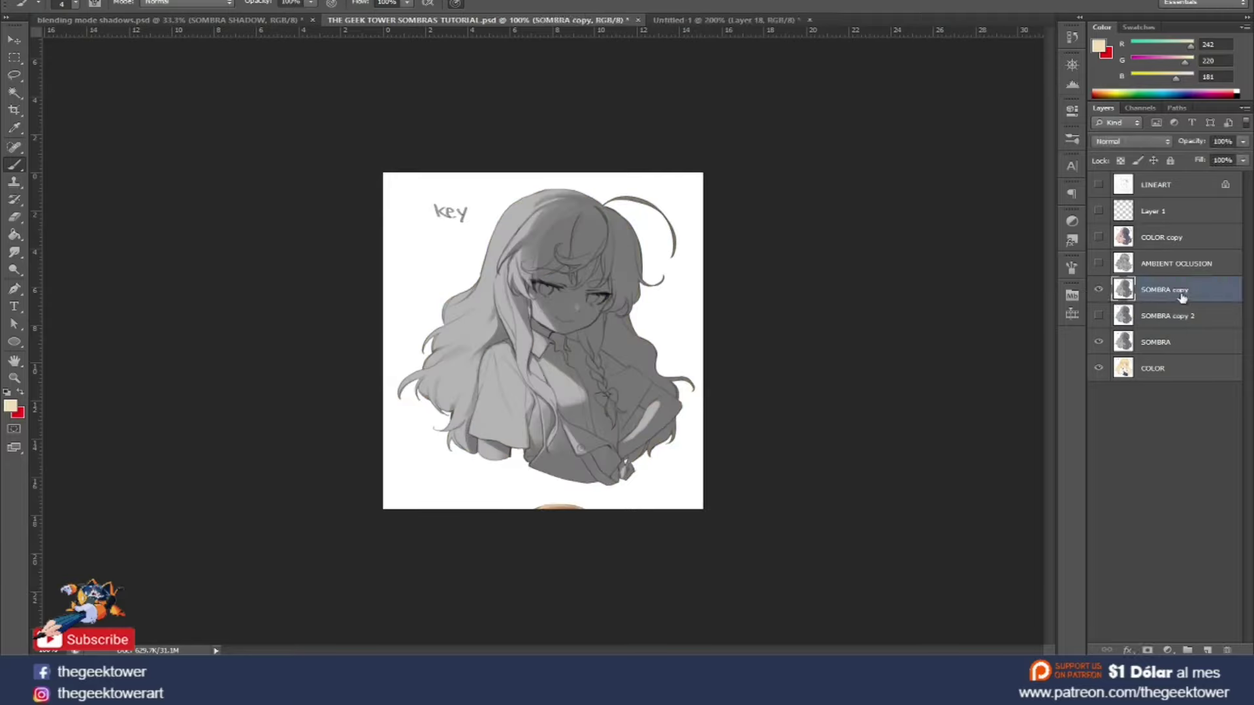
key("i")
key("ctrl+m")
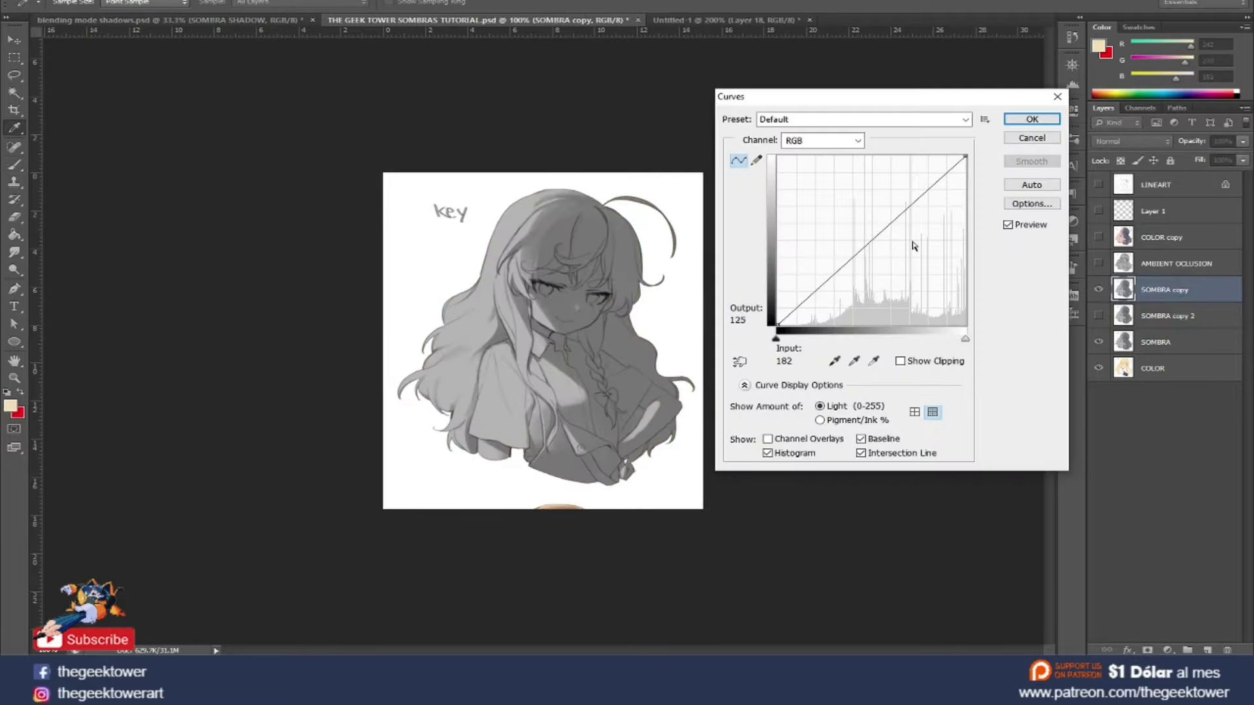
left_click_drag(879, 234, 954, 323)
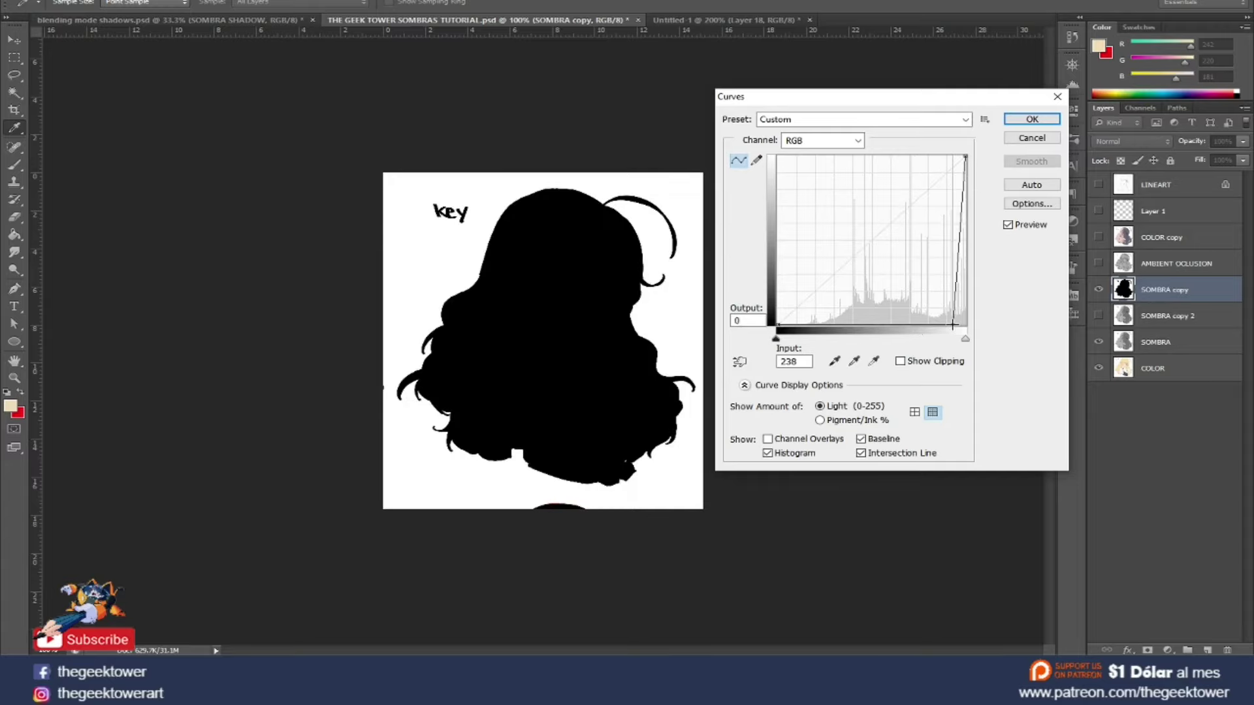
left_click(1033, 138)
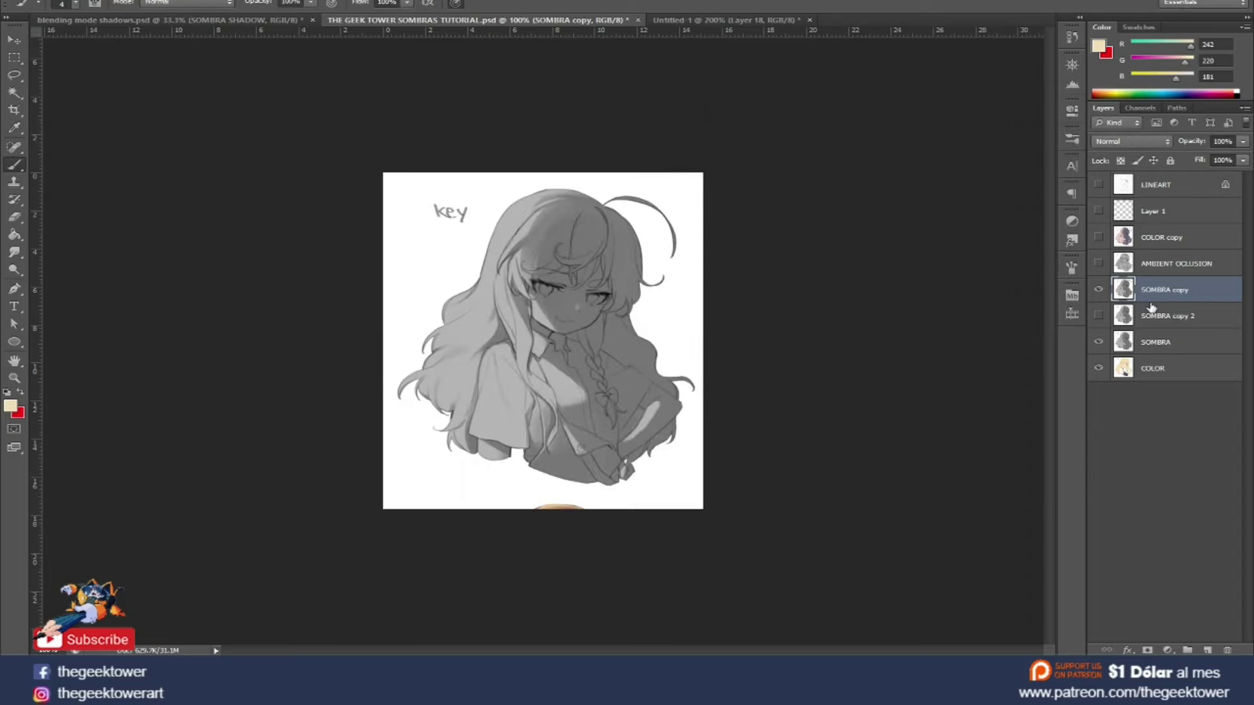
Hide SOMBRA copy and bring back SOMBRA copy 2 as the active layer
left_click(1099, 290)
left_click(1099, 315)
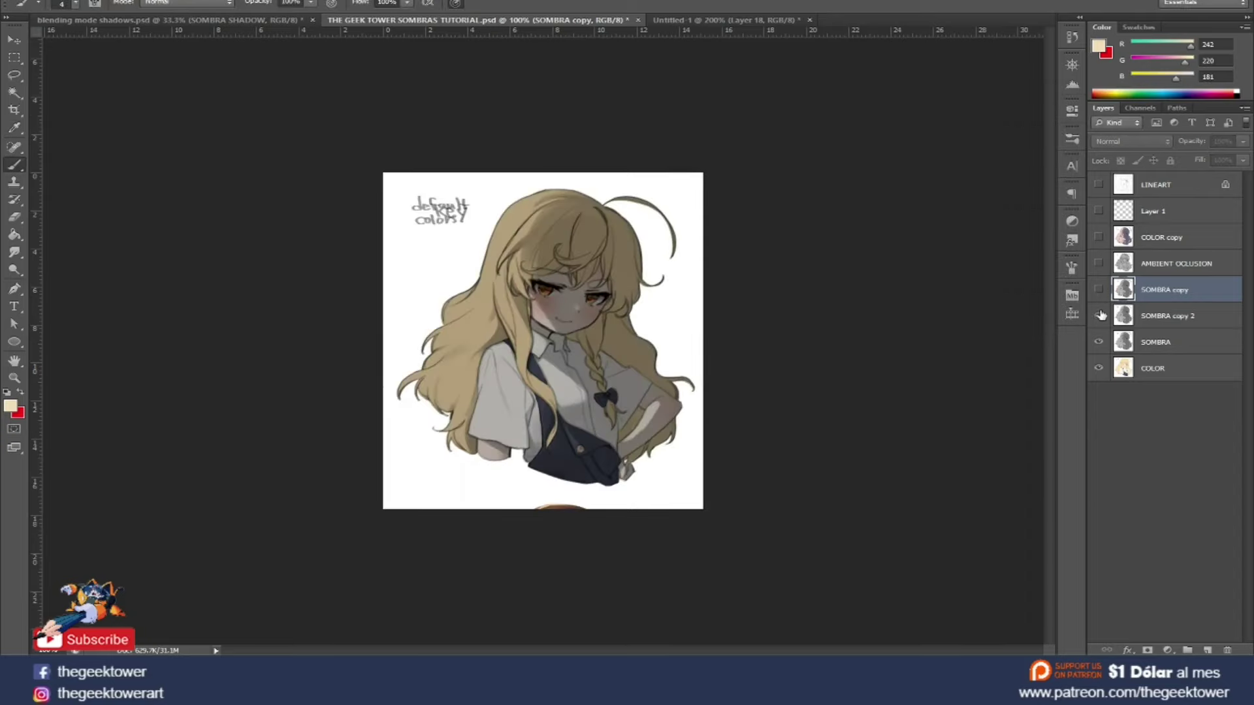
left_click(1137, 317)
Try brightening the Multiply layer SOMBRA copy 2 with Curves, moving a point to input 11, output 236
key("ctrl+m")
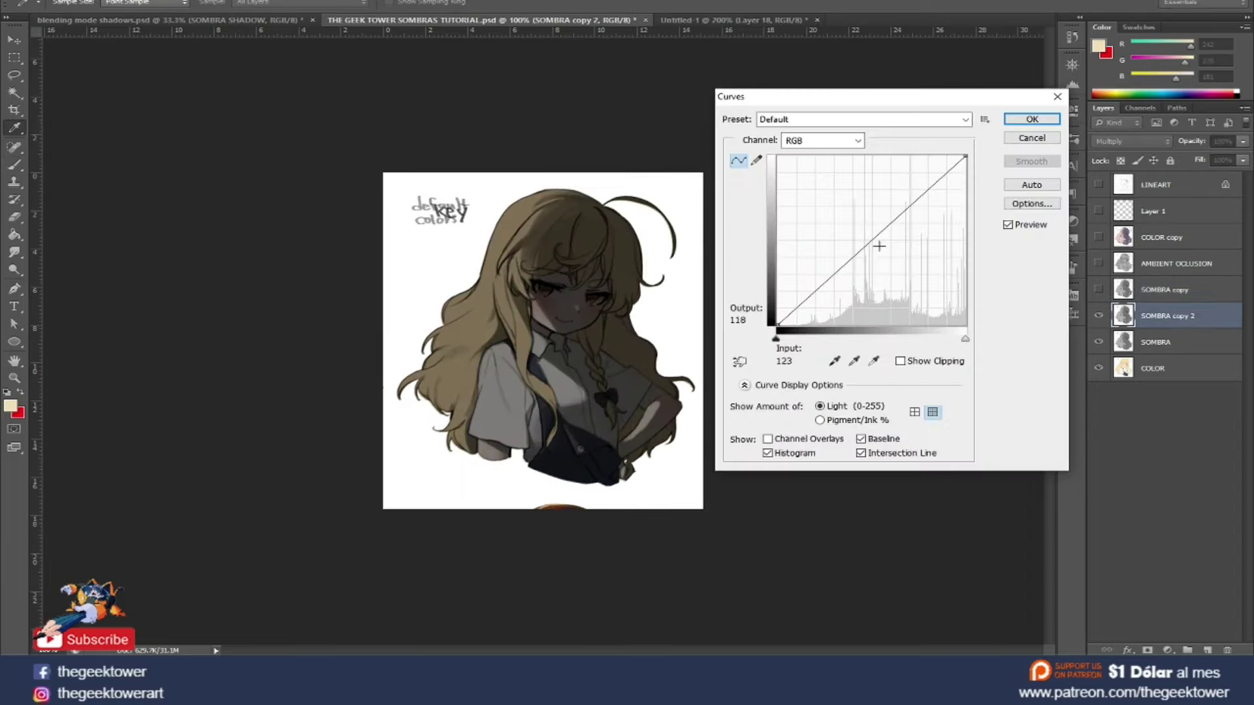
left_click_drag(873, 243, 786, 169)
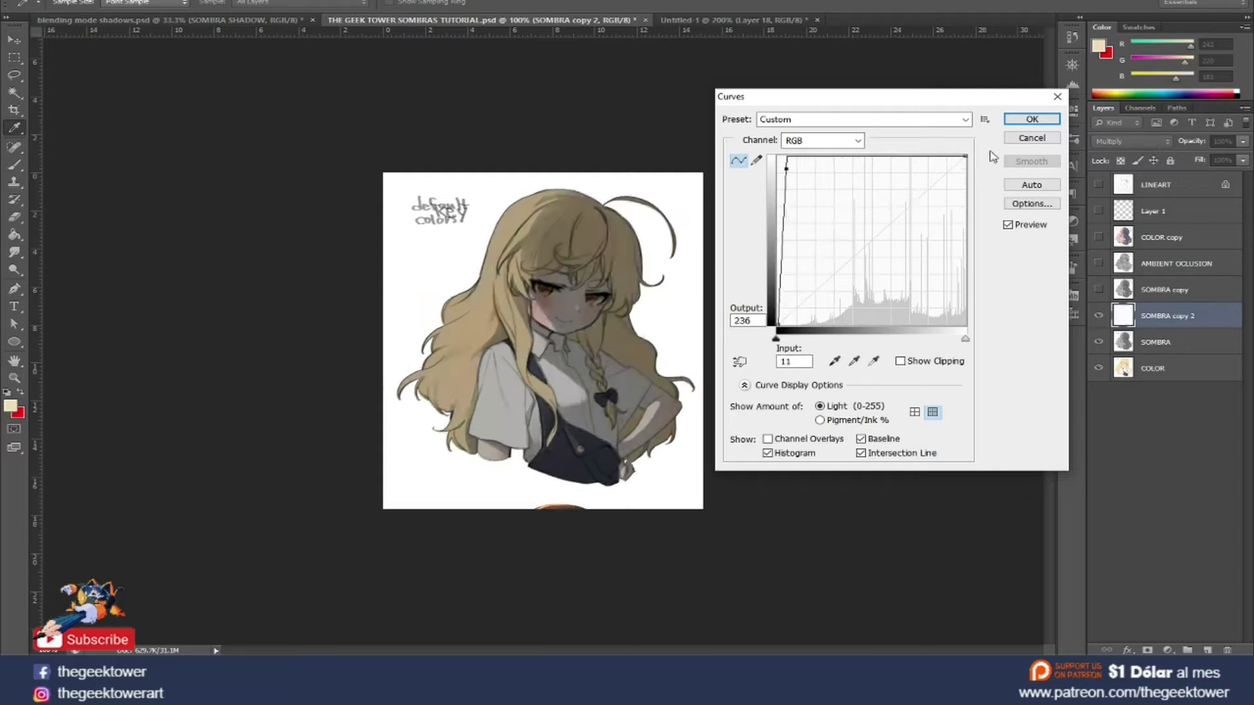
left_click(1032, 138)
Hide the original SOMBRA layer and compare the colors with and without SOMBRA copy 2
left_click(1099, 341)
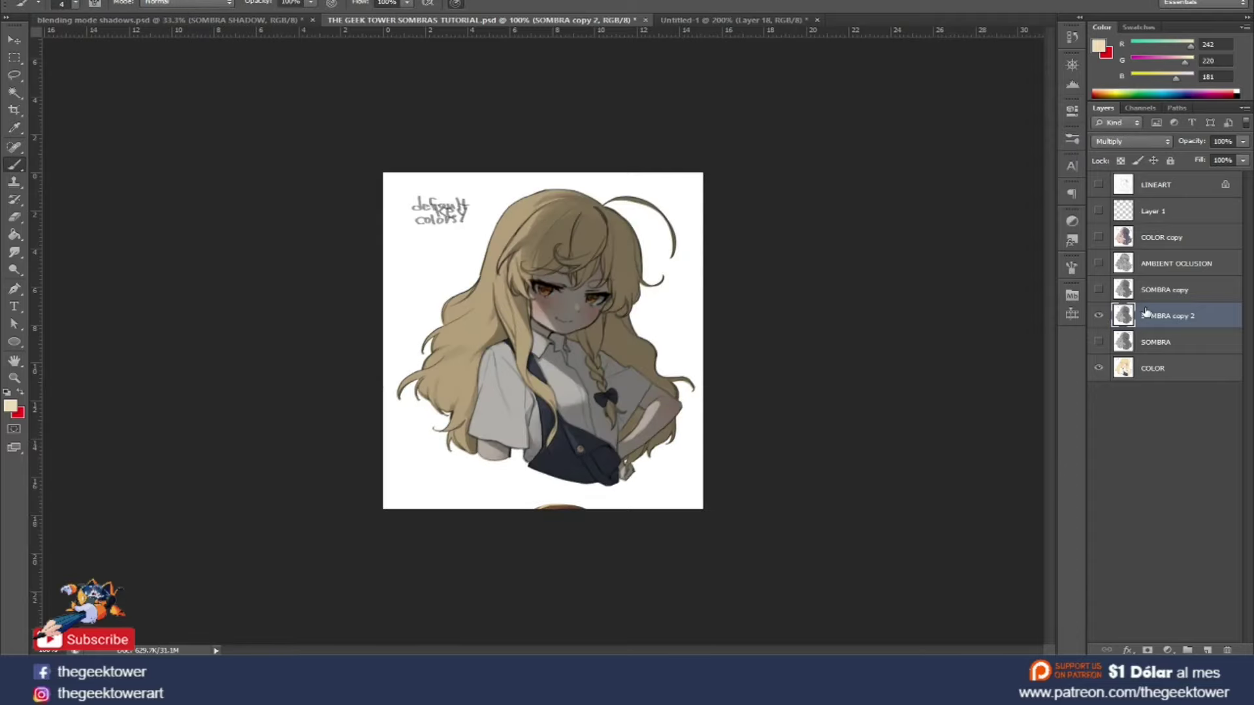
left_click(1099, 315)
left_click(1099, 315)
Try Curves on SOMBRA copy 2 alone, first brightening to input 9, output 228, then darkening to input 174, output 91
key("ctrl+m")
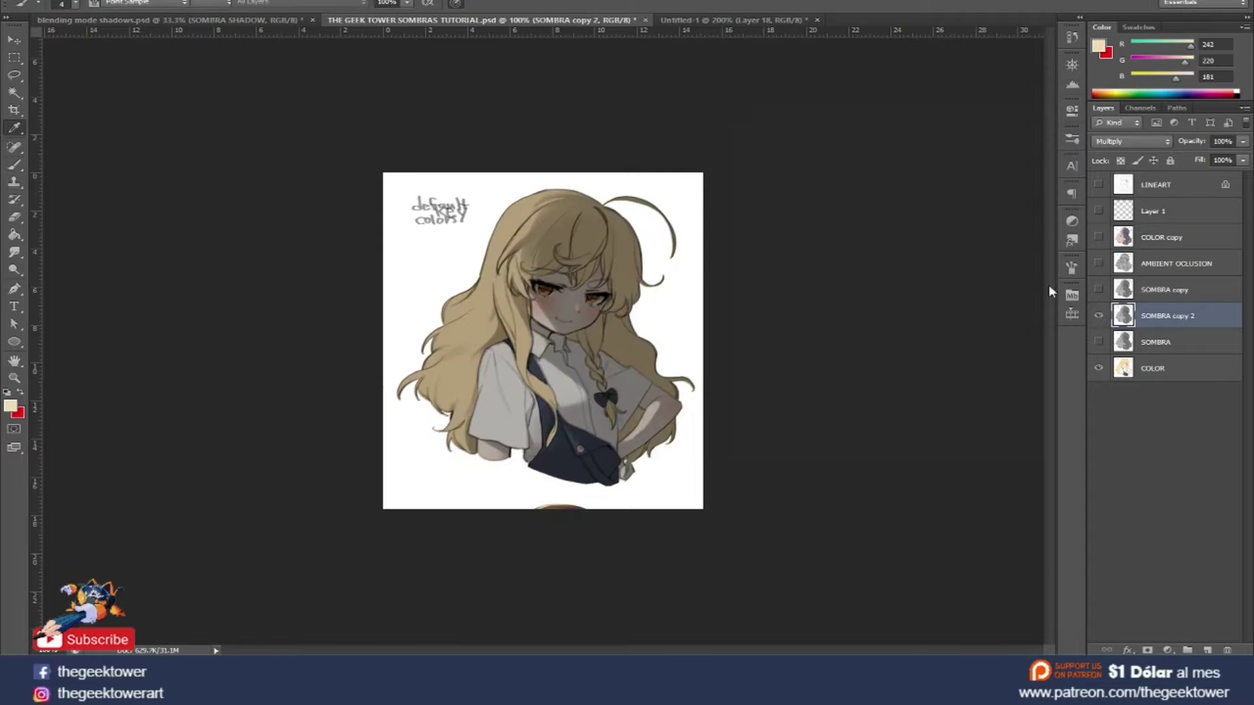
left_click_drag(804, 300, 785, 174)
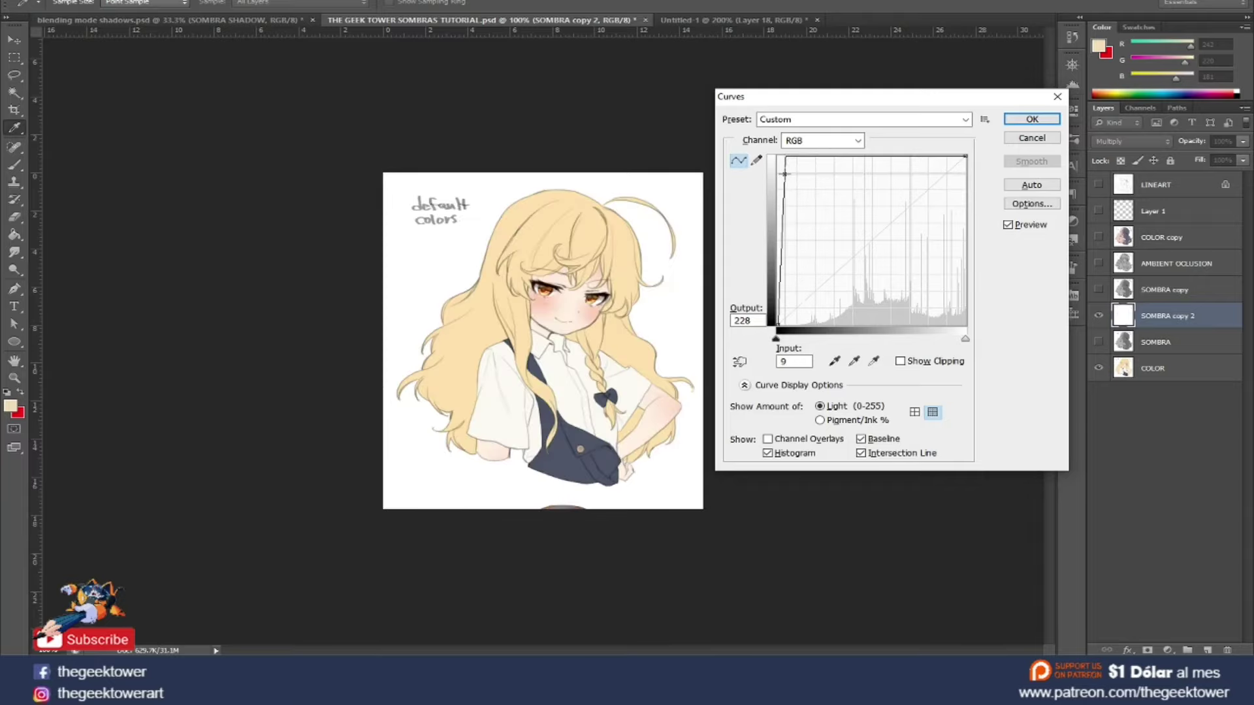
left_click_drag(785, 174, 913, 255)
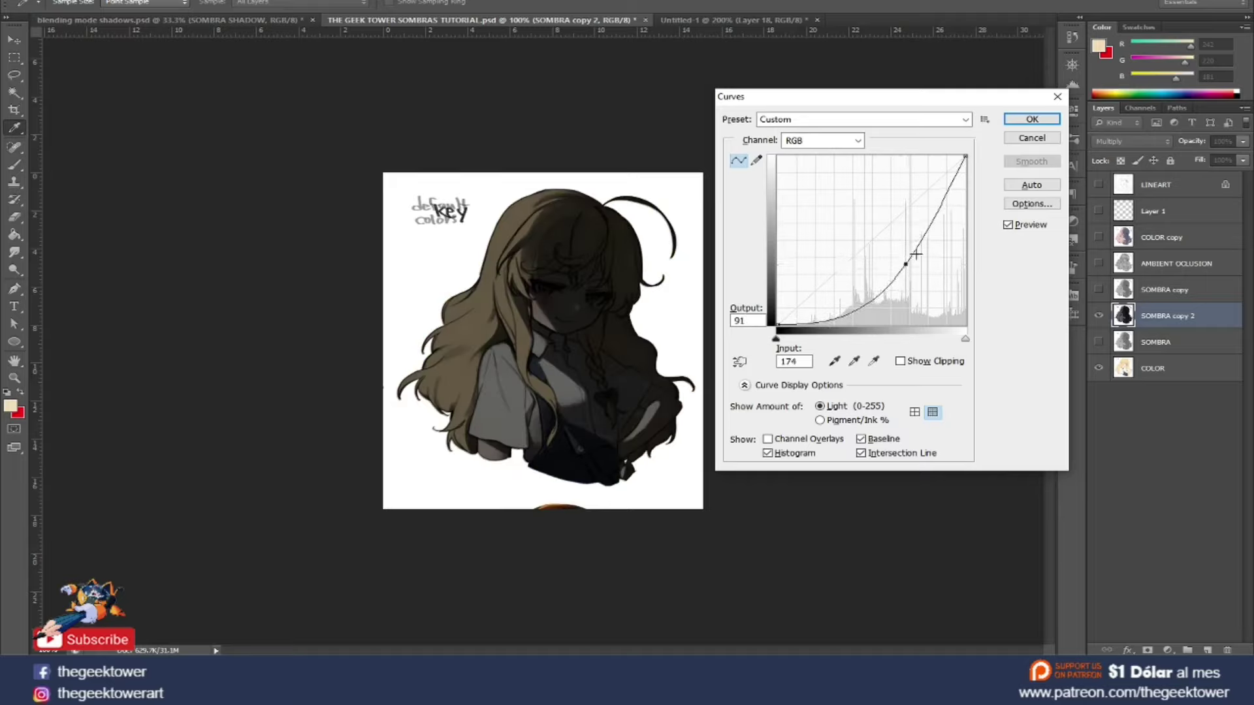
left_click(1031, 138)
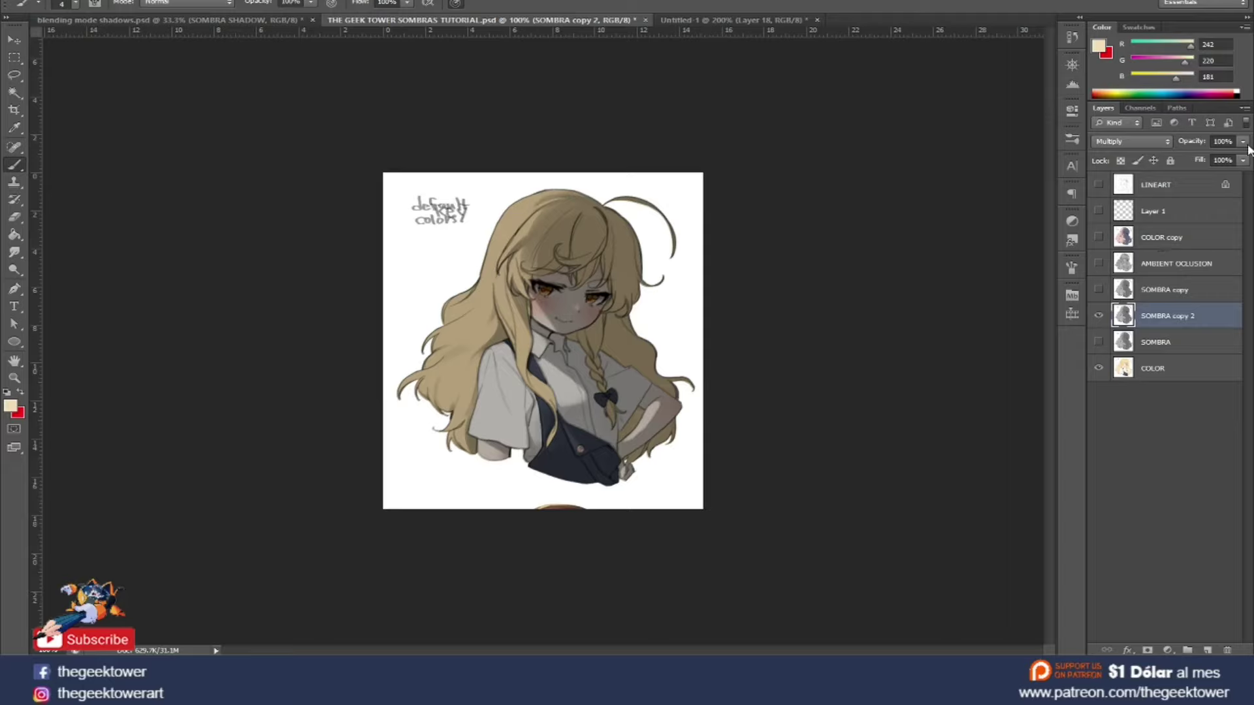
Delete the SOMBRA copy and SOMBRA layers, leaving SOMBRA copy 2 as the only key shadow layer
left_click(1162, 292)
key("Delete")
left_click(1159, 318)
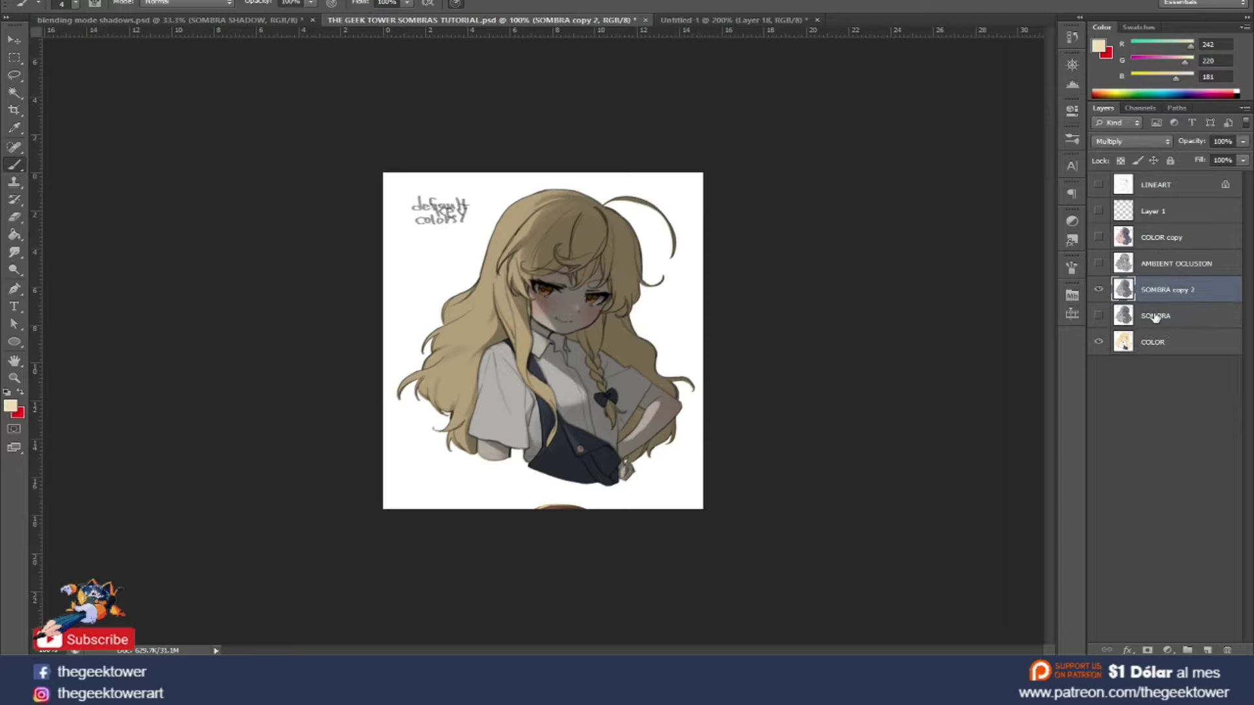
key("Delete")
Show the AMBIENT OCLUSION layer and set it to Multiply at 100% opacity
left_click(1162, 264)
left_click(1098, 263)
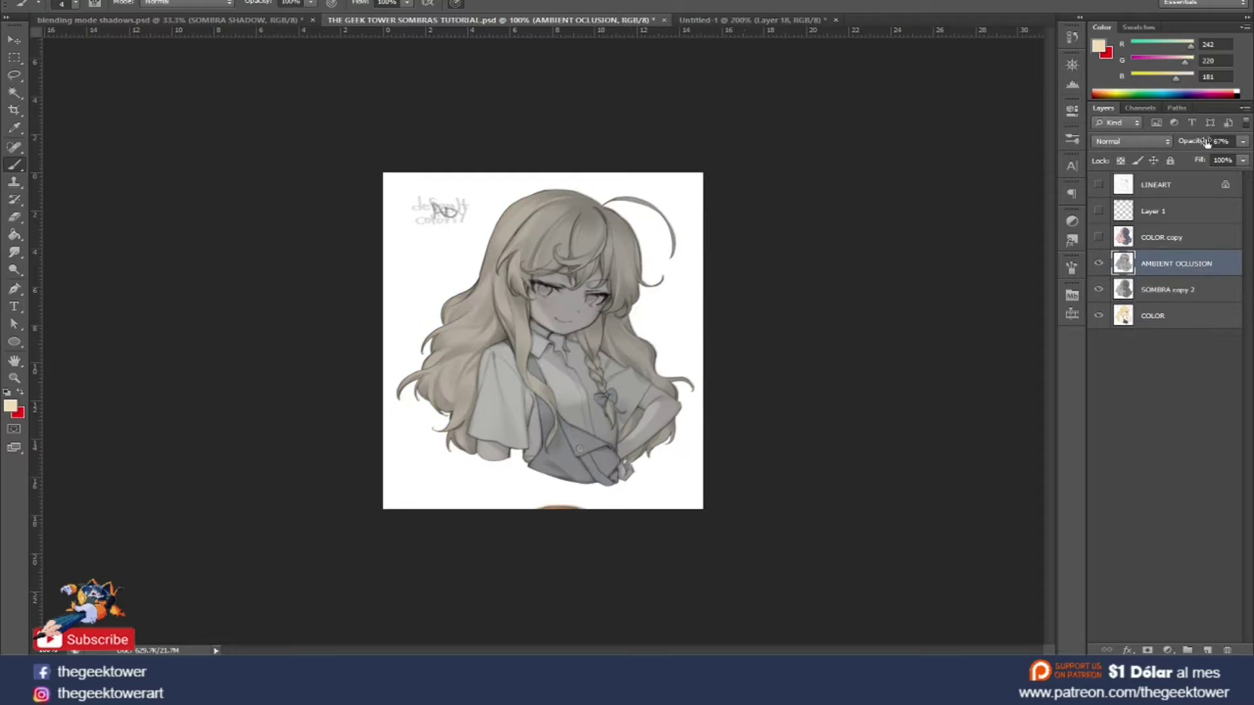
left_click(1134, 144)
left_click(1118, 201)
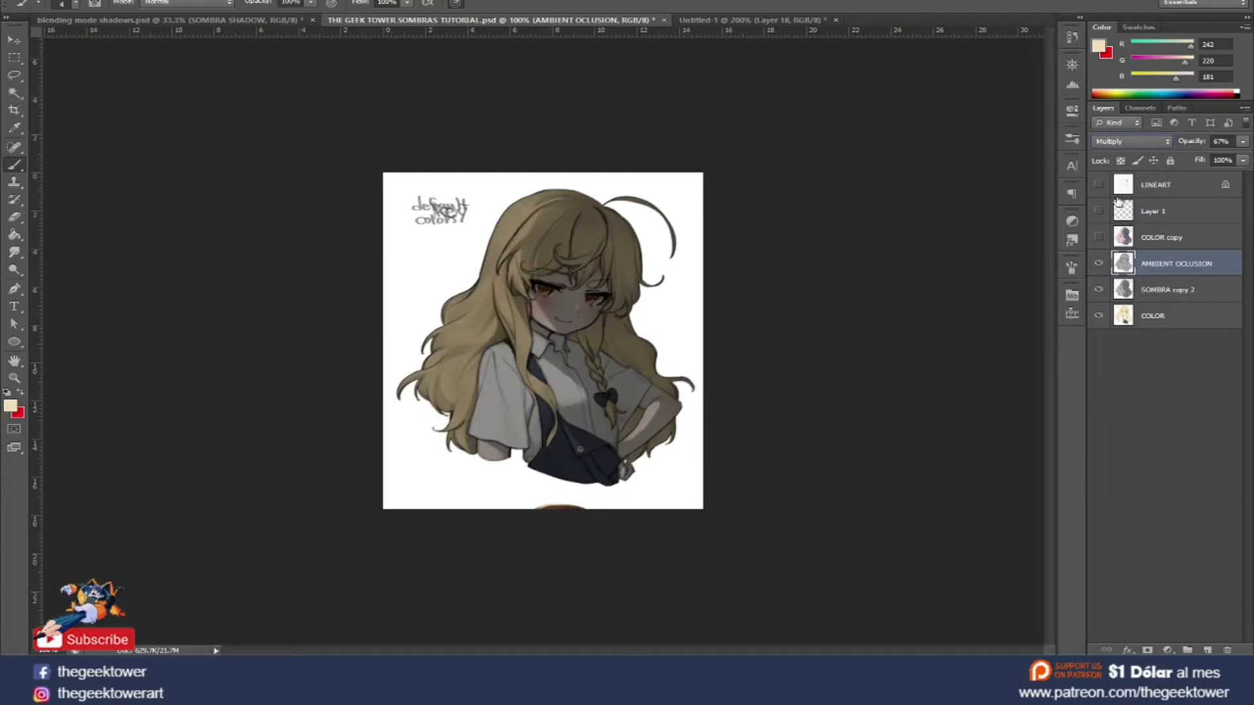
mouse_move(1242, 145)
left_mouse_down()
mouse_move(1201, 159)
mouse_move(1248, 155)
left_mouse_up()
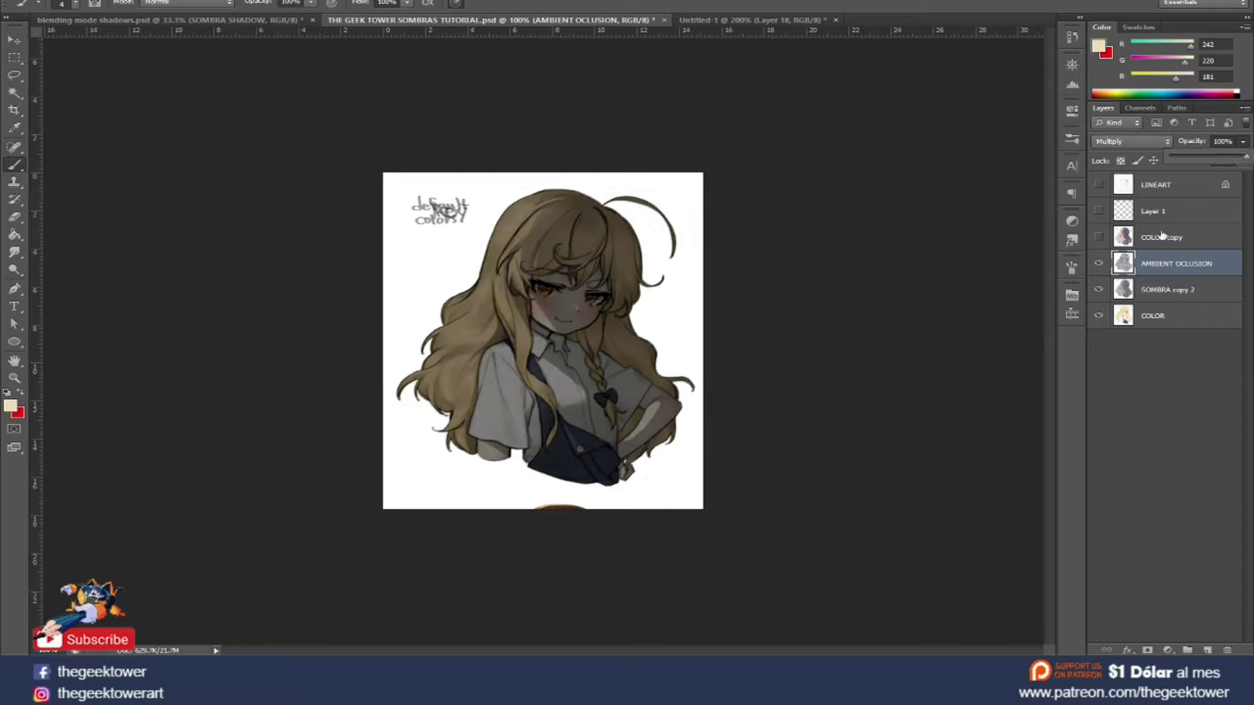
mouse_move(1202, 153)
left_mouse_down()
mouse_move(1219, 153)
mouse_move(1182, 148)
mouse_move(1247, 157)
left_mouse_up()
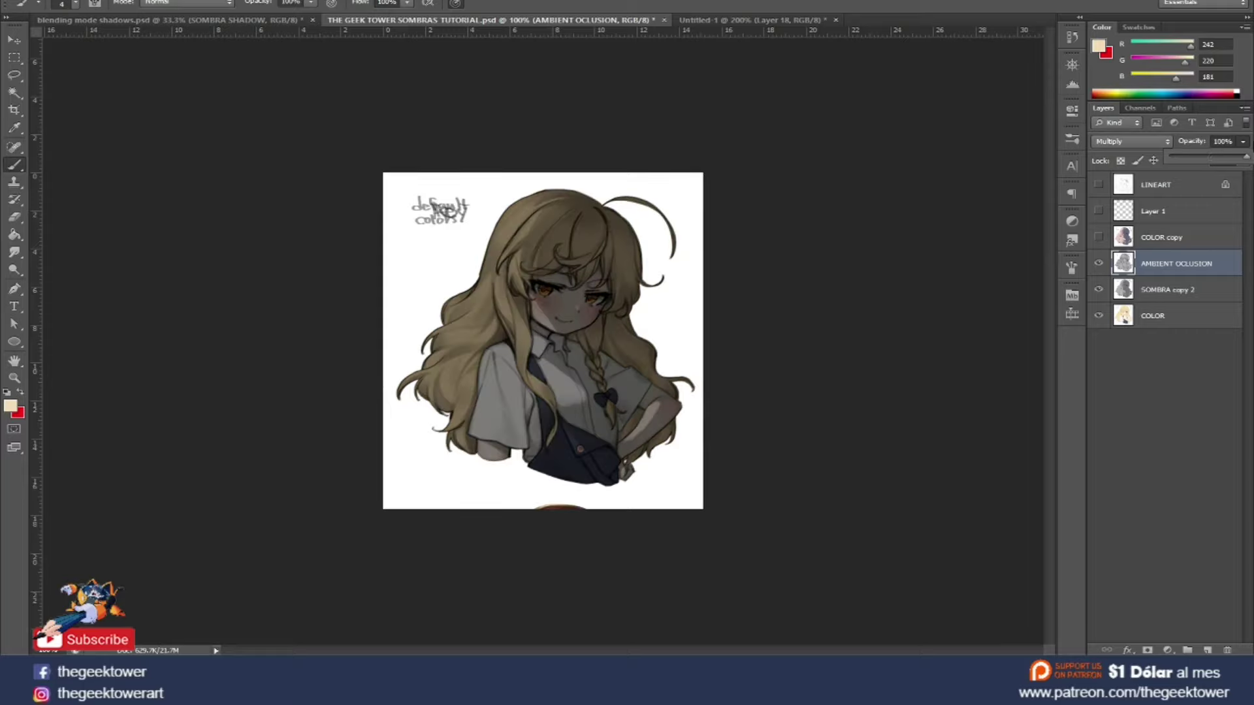
Show the COLOR copy layer, set its blending mode to Overlay, and compare the image with and without it
left_click(1147, 239)
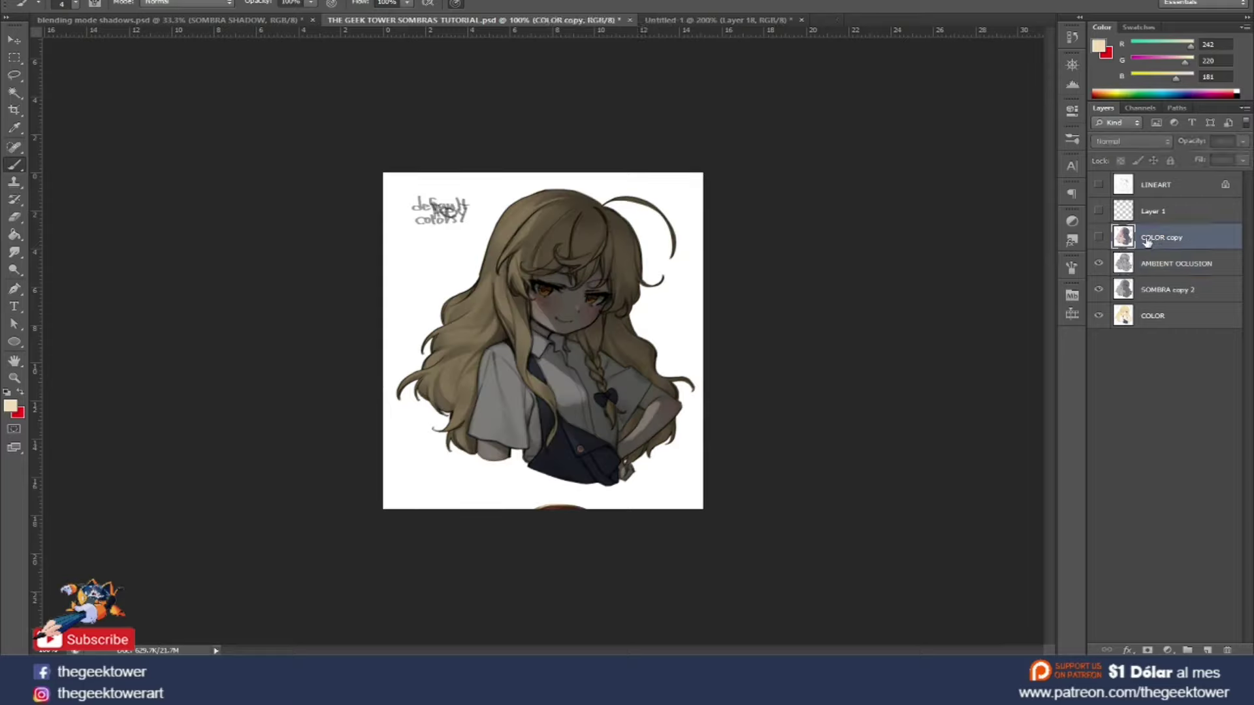
left_click(1099, 239)
left_click(1136, 142)
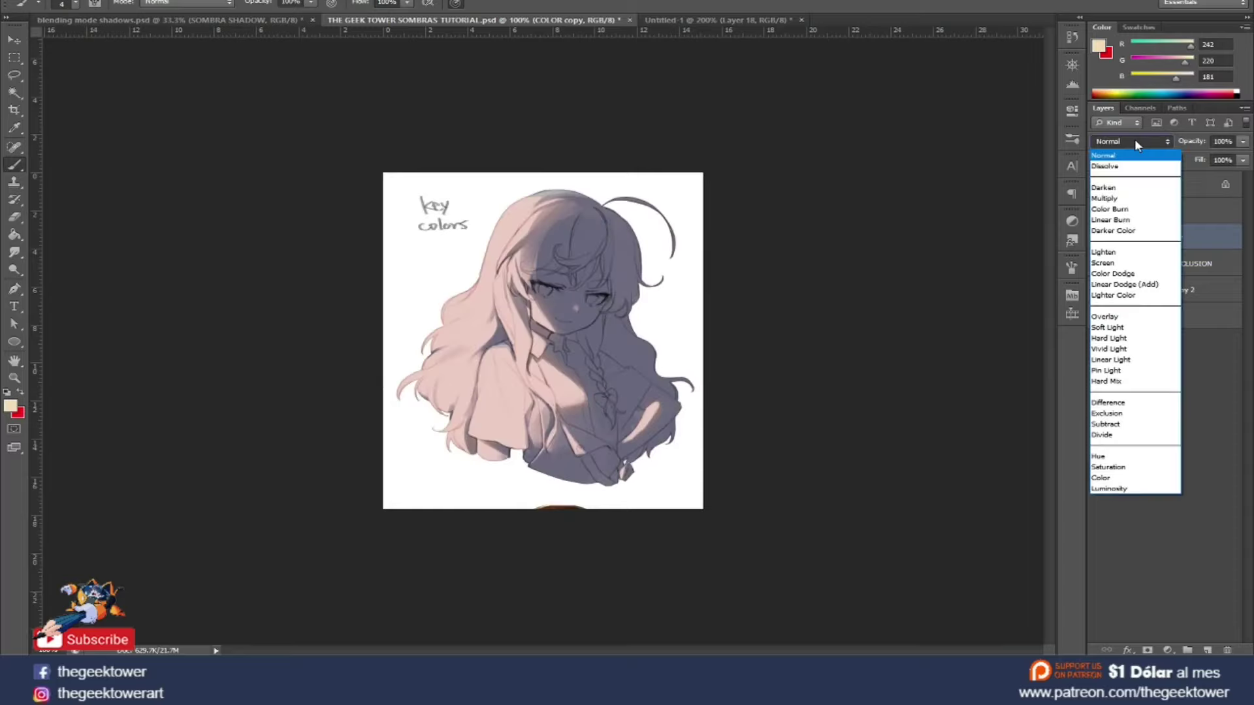
left_click(1121, 318)
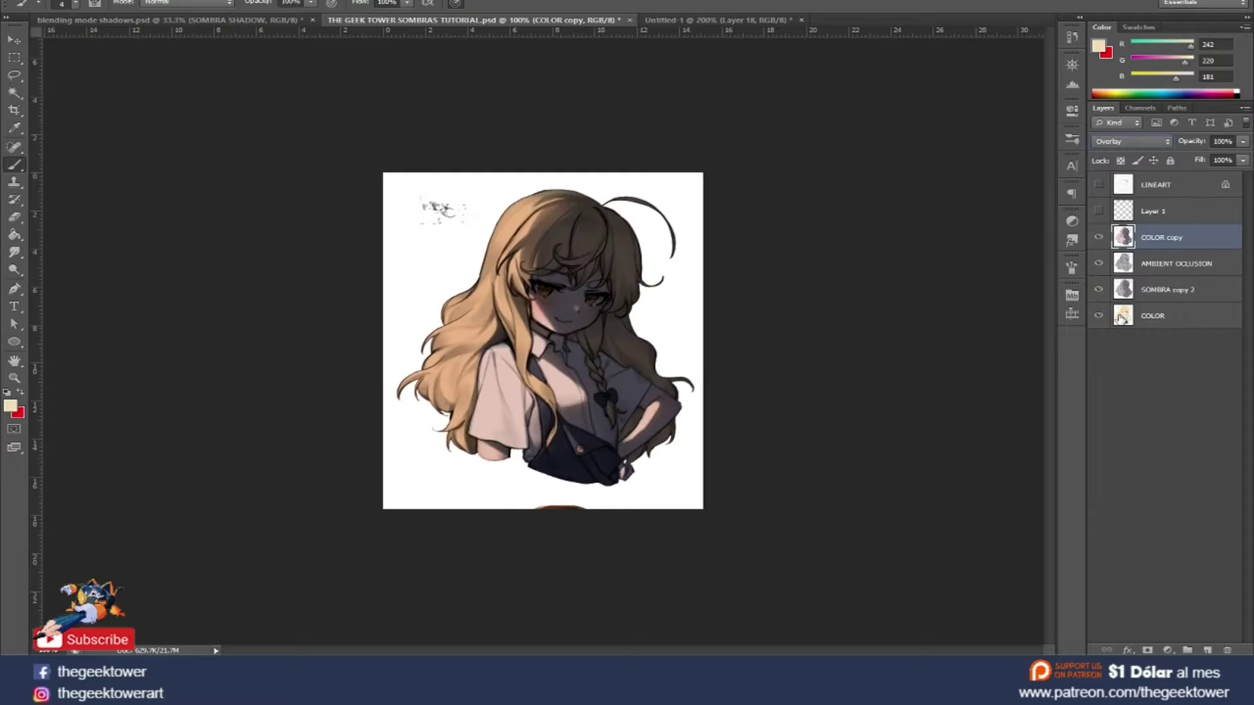
left_click(1099, 240)
left_click(1099, 239)
left_click(1099, 239)
left_click(1099, 239)
Lower the opacity of the SOMBRA copy 2 layer to 82%
left_click(1168, 263)
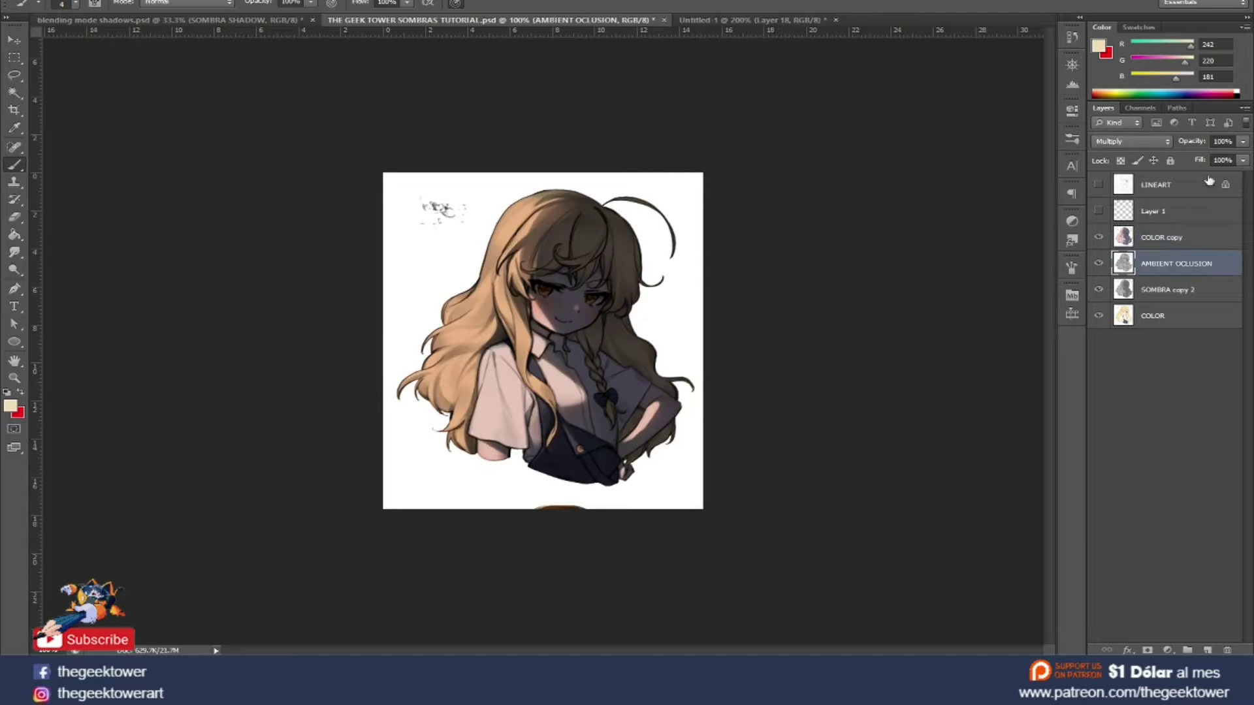
left_click(1179, 288)
left_click(1243, 141)
left_click_drag(1214, 157, 1200, 155)
left_click(1171, 296)
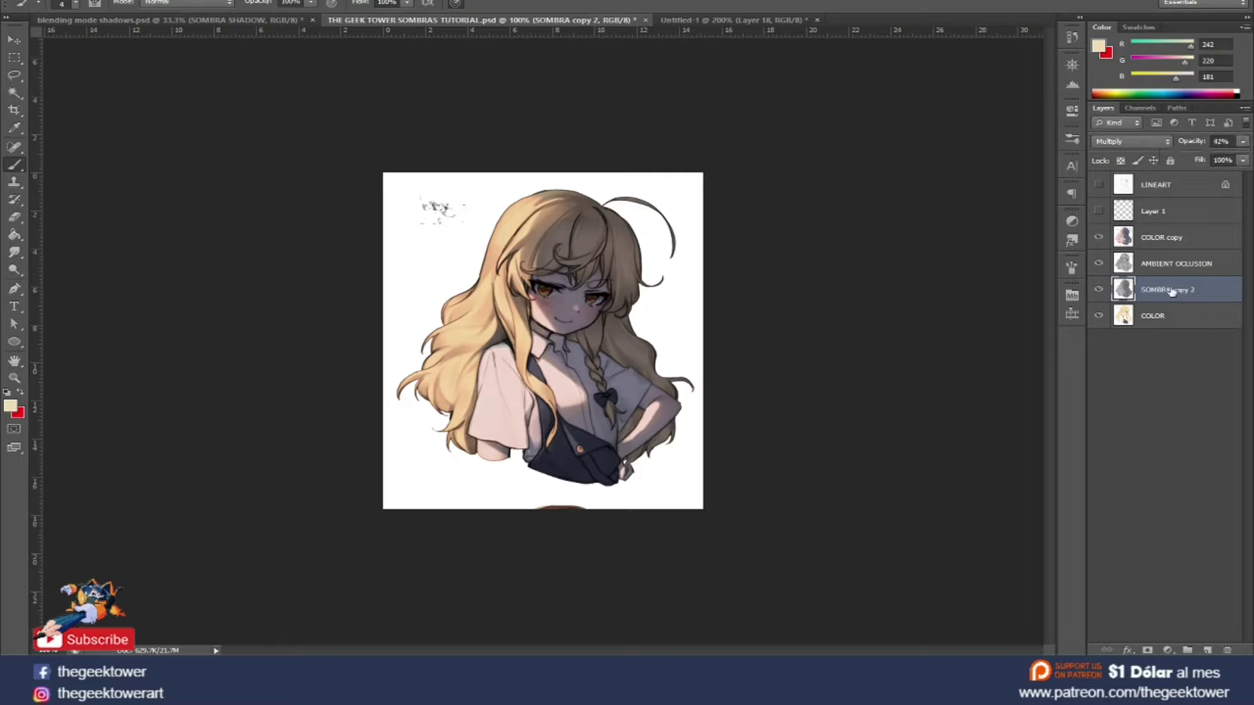
Lighten the AMBIENT OCLUSION layer with Curves, raising the upper midtones and holding the darker tones at input 79, output 92
left_click(1173, 266)
key("i")
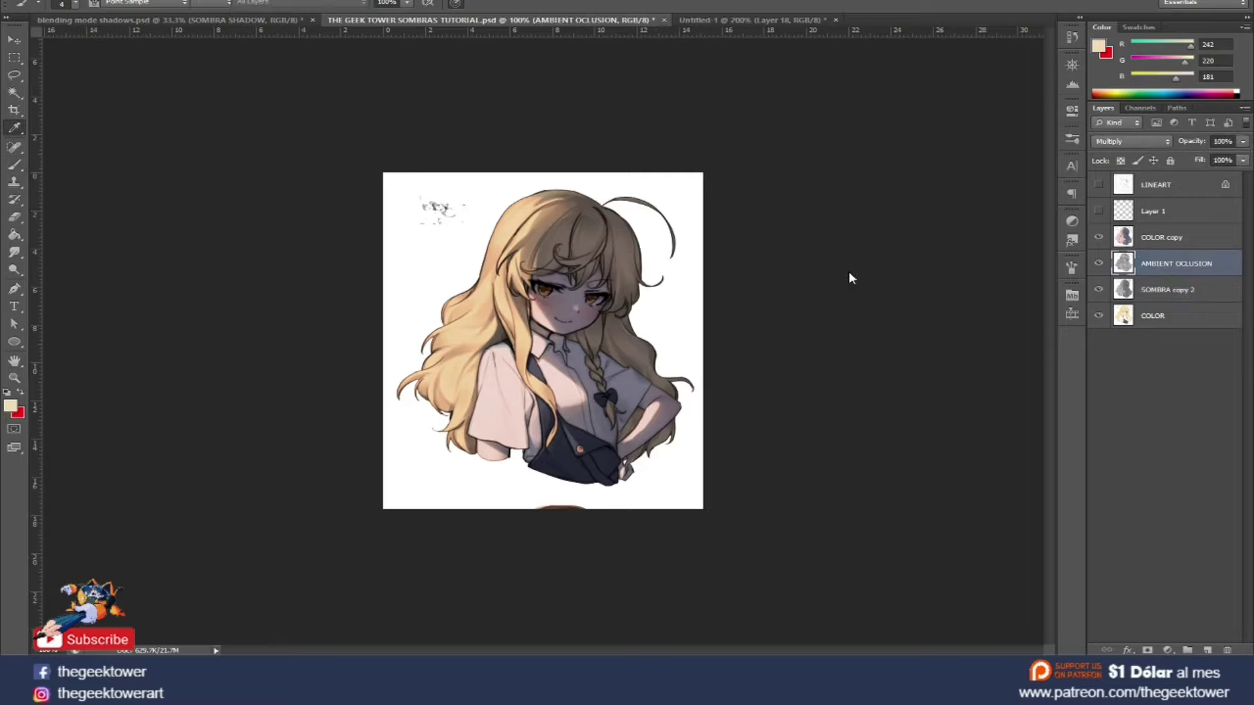
key("ctrl+m")
left_click_drag(892, 222, 892, 196)
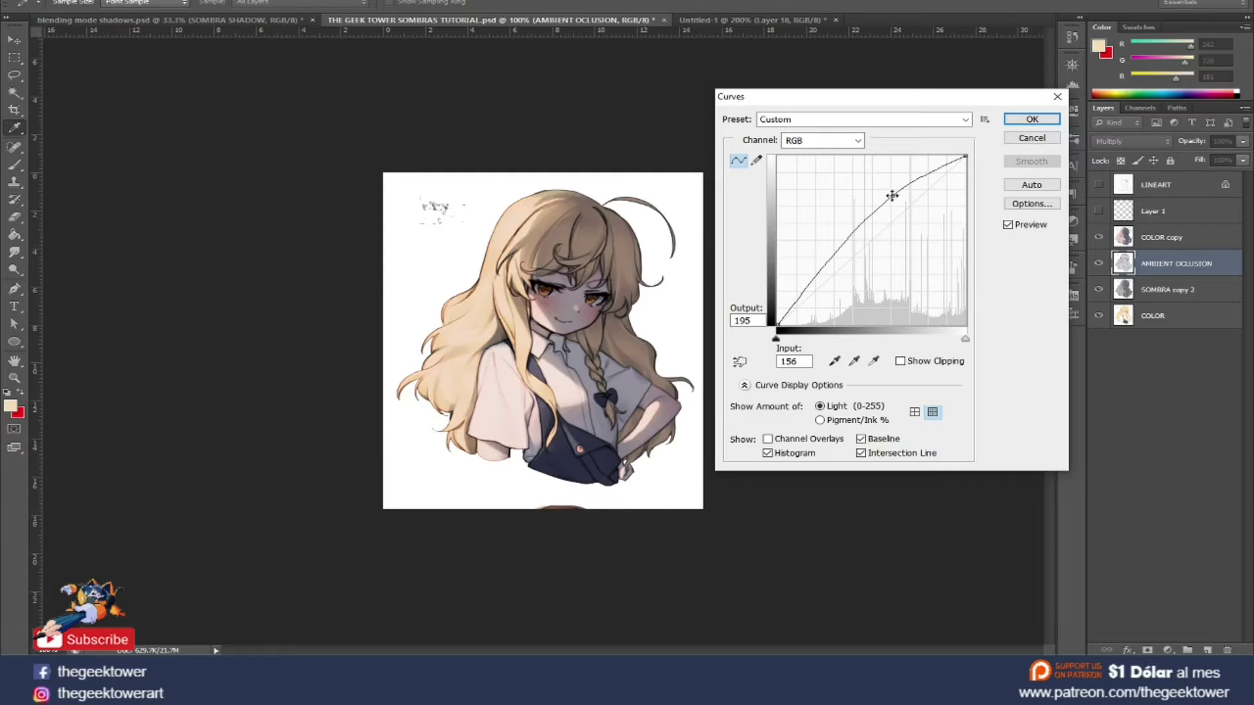
left_click_drag(827, 256, 835, 264)
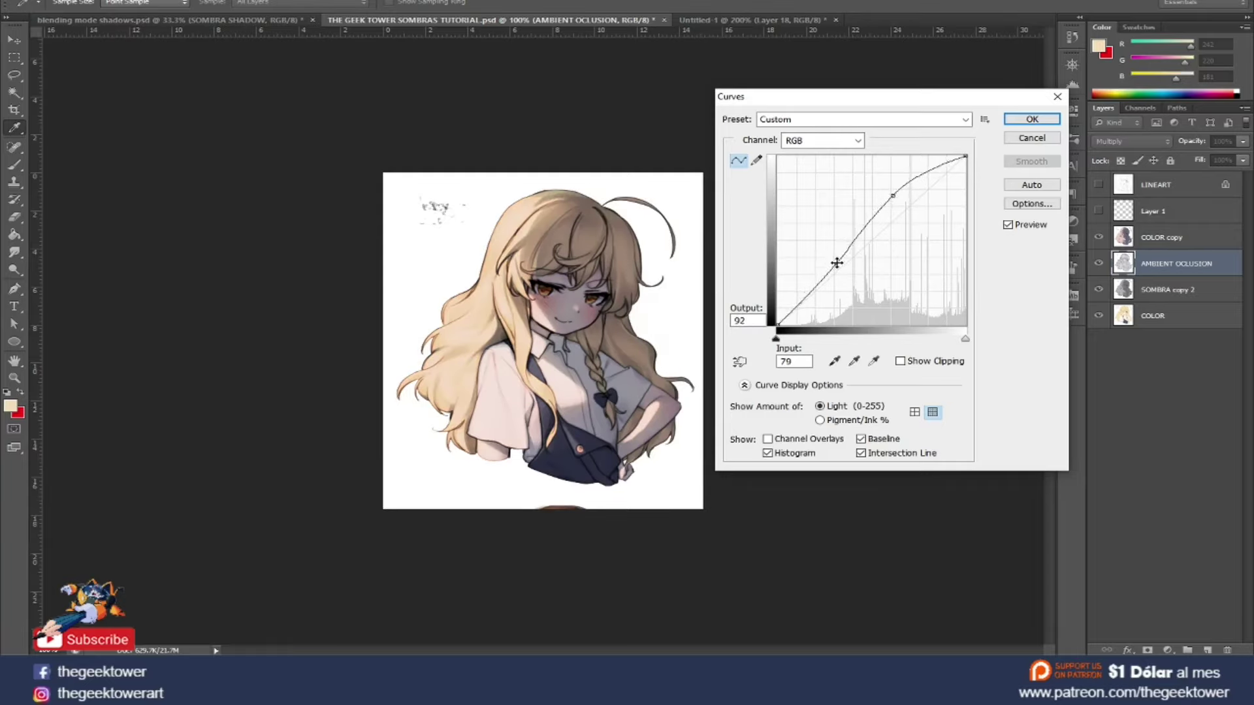
left_click_drag(893, 195, 893, 192)
left_click(1039, 120)
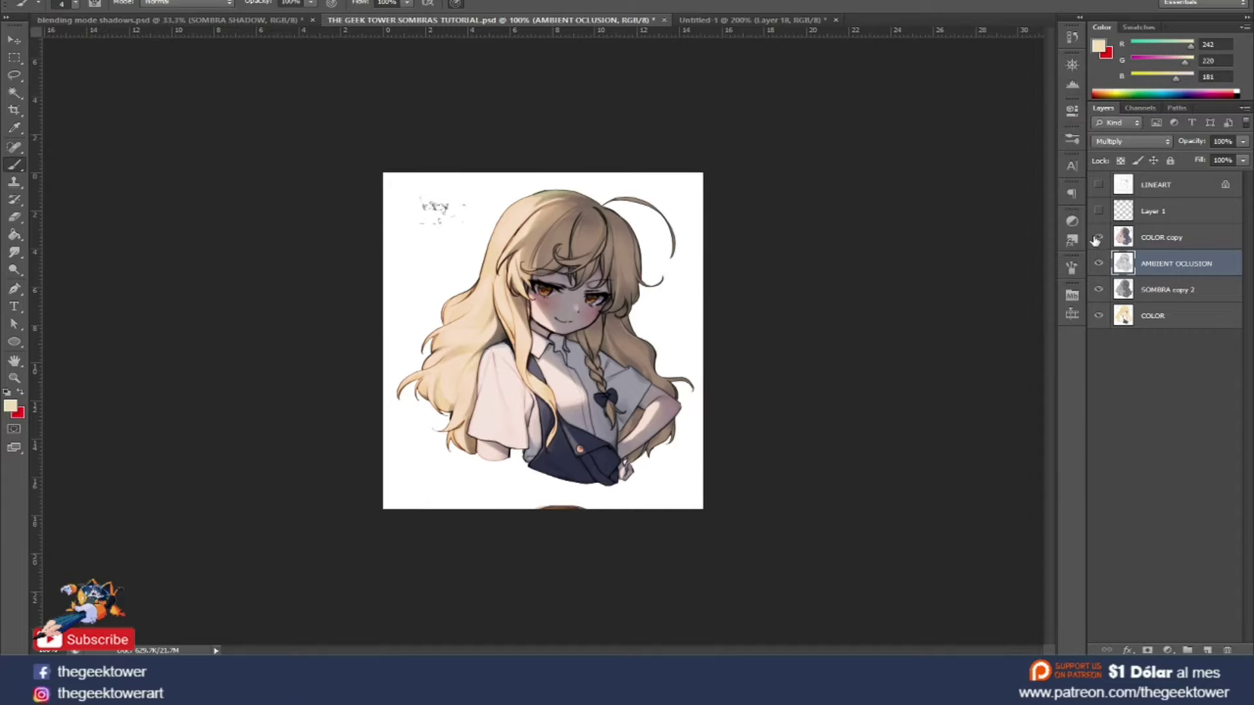
Isolate AMBIENT OCLUSION by hiding COLOR copy and using Normal mode, and lighten it with Curves at input 161, output 177
left_click(1098, 237)
left_click(1130, 142)
left_click(1108, 151)
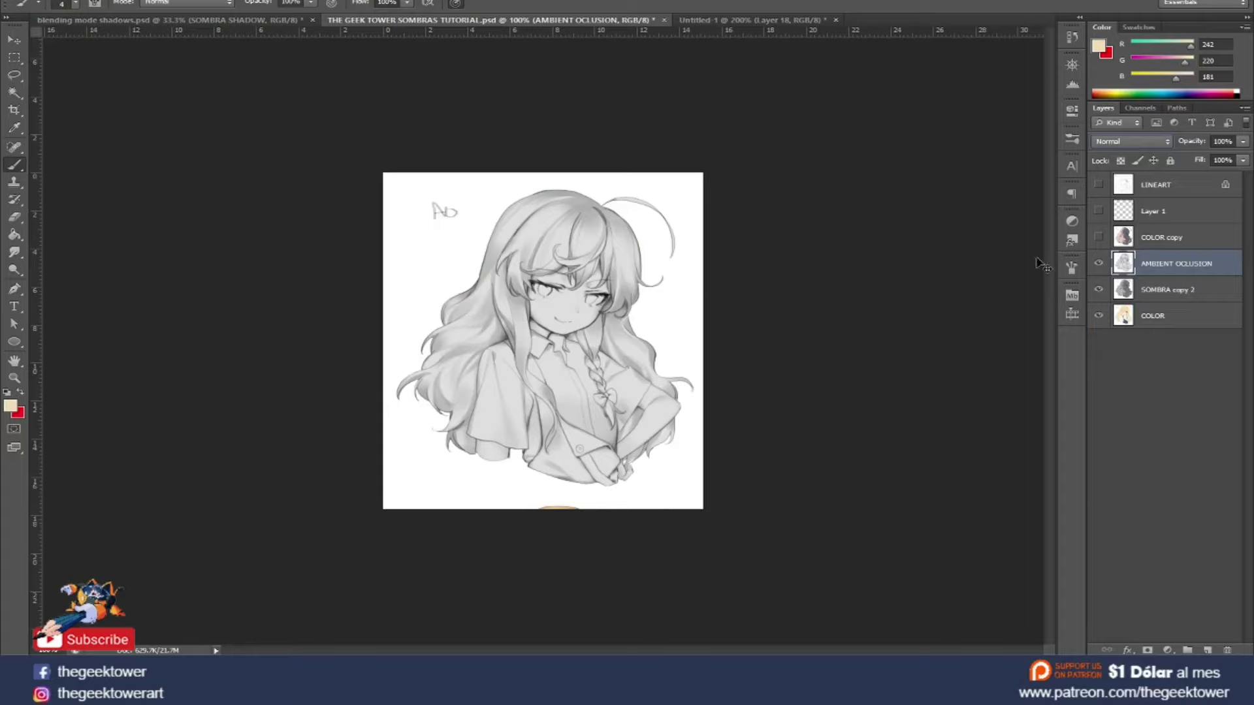
key("ctrl+m")
left_click_drag(895, 217, 895, 208)
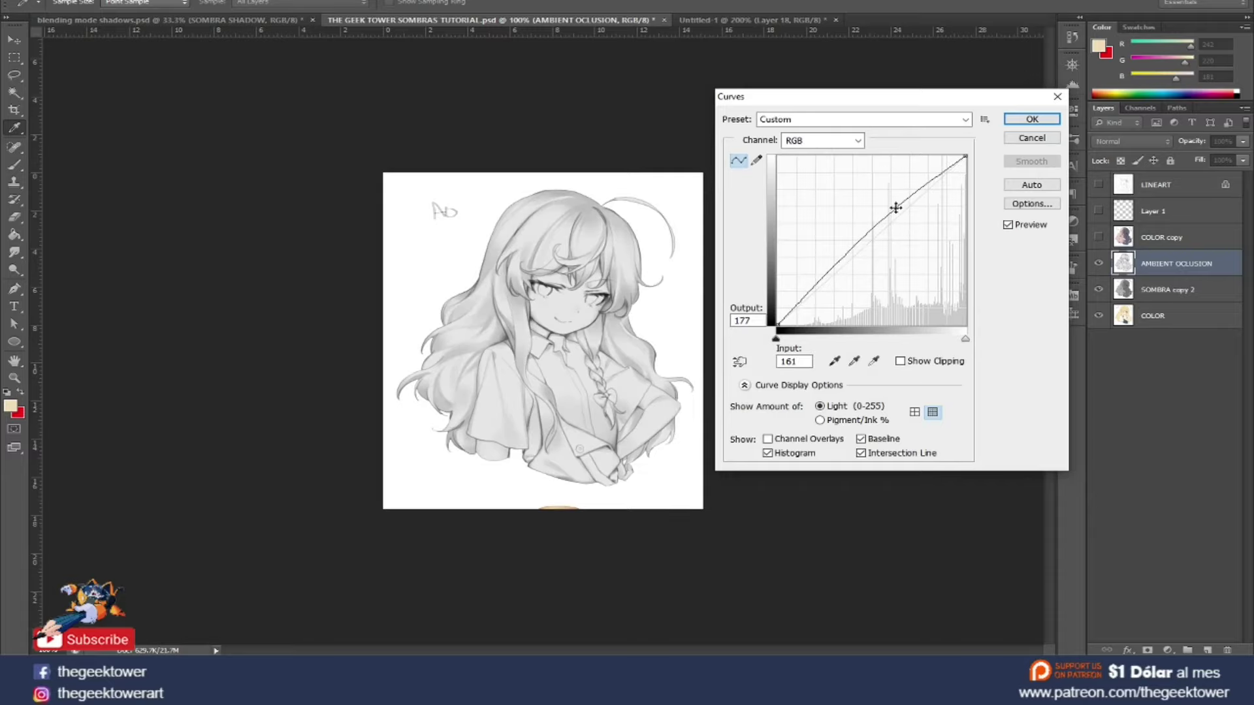
left_click(1032, 119)
Set the AMBIENT OCLUSION layer back to Multiply and show the COLOR copy layer again
left_click(1130, 141)
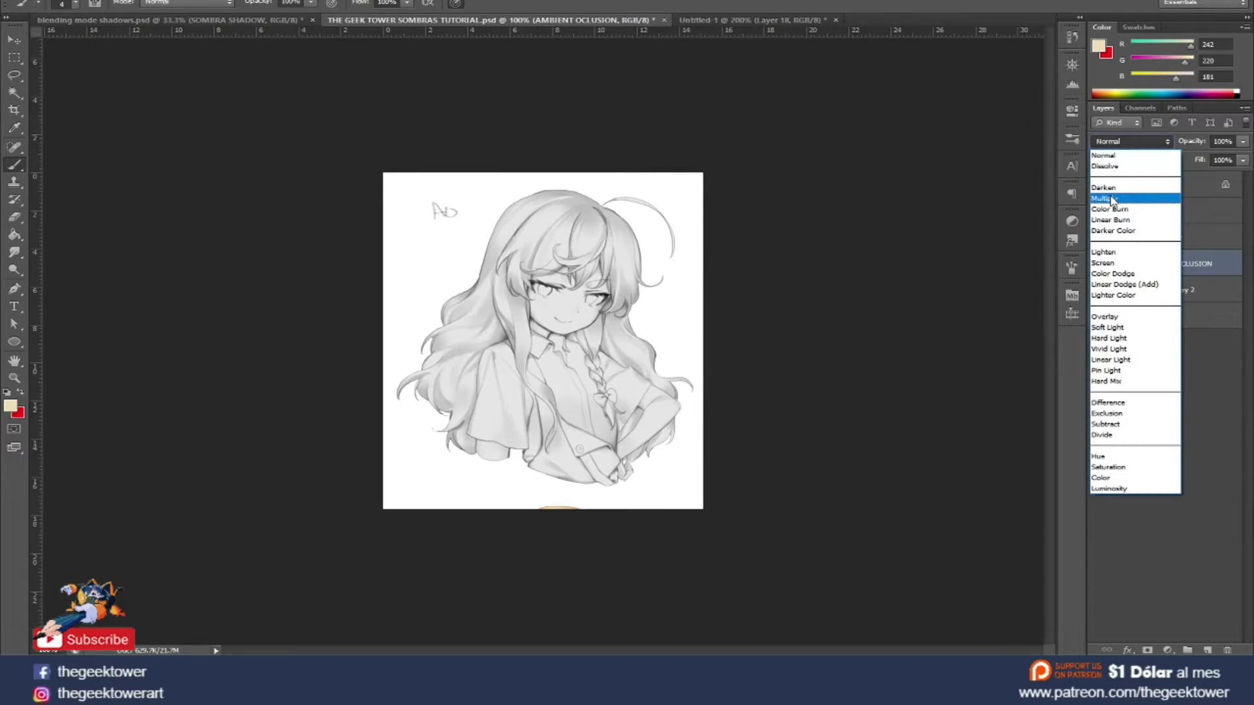
left_click(1112, 200)
left_click(1098, 237)
Lower the opacity of the COLOR copy layer to 74%
left_click(1159, 237)
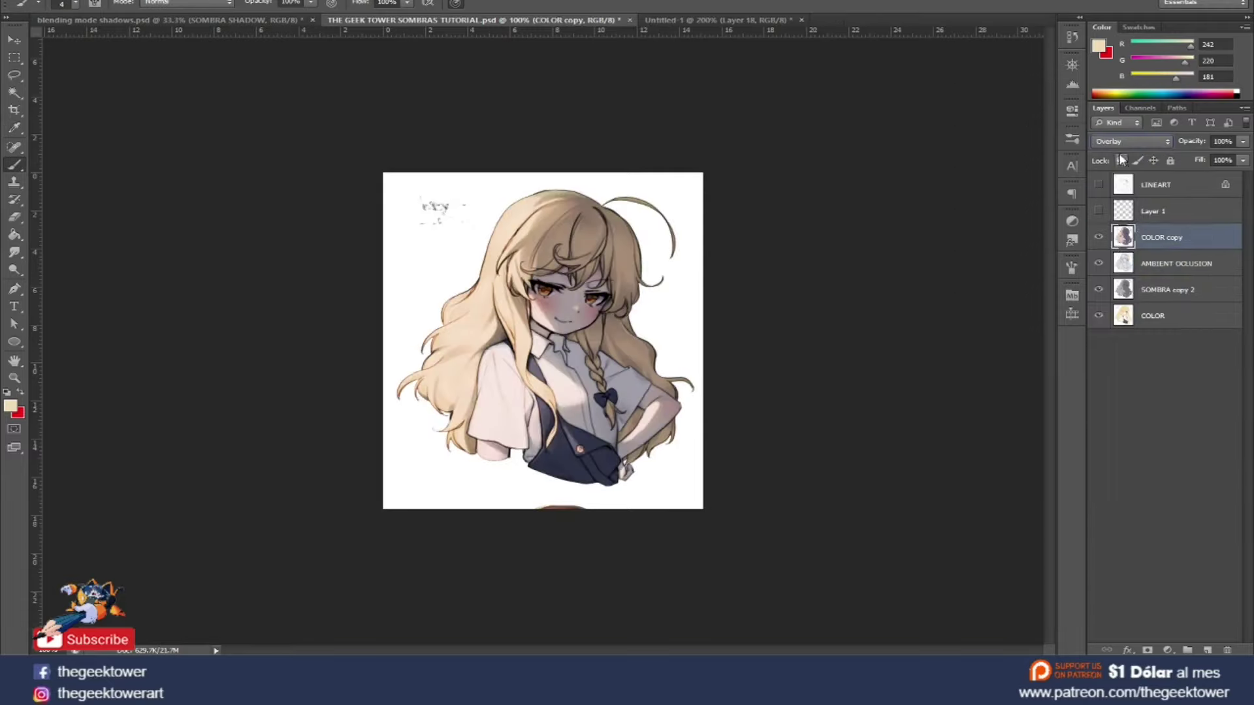
left_click(1242, 142)
left_click_drag(1240, 160, 1225, 160)
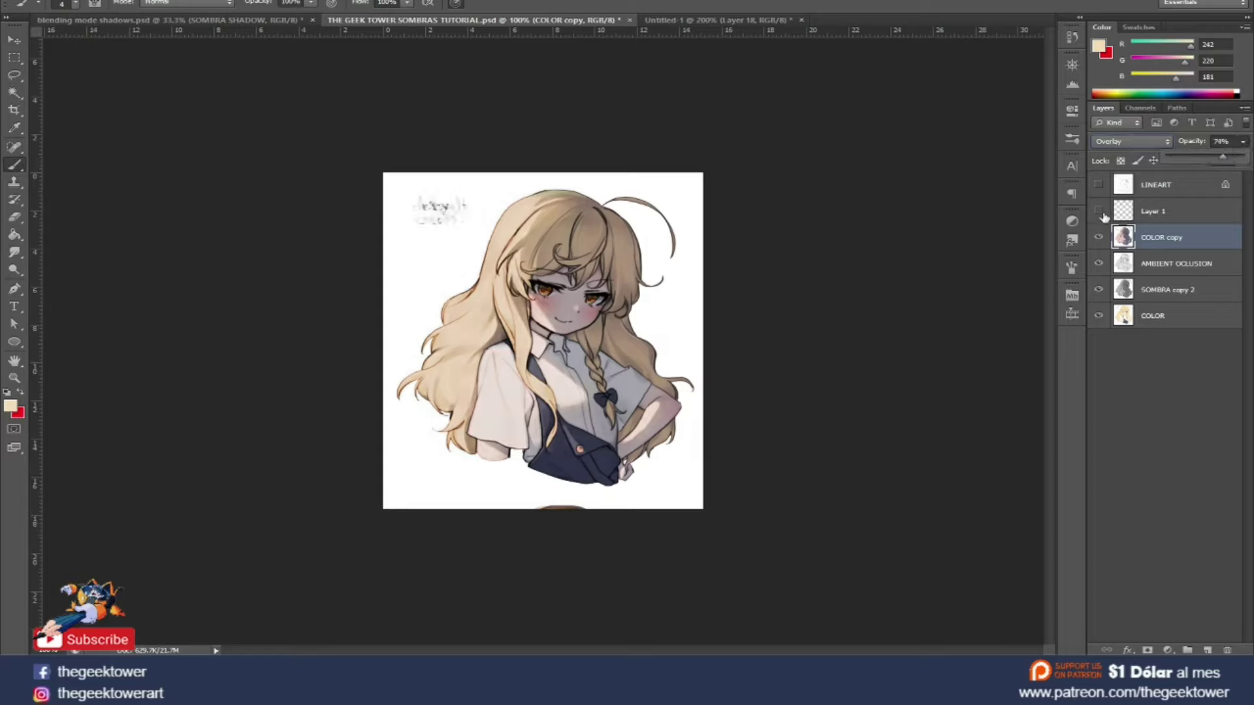
Show the LINEART layer, set its blending mode to Multiply and lower its opacity to 58%
left_click(1098, 184)
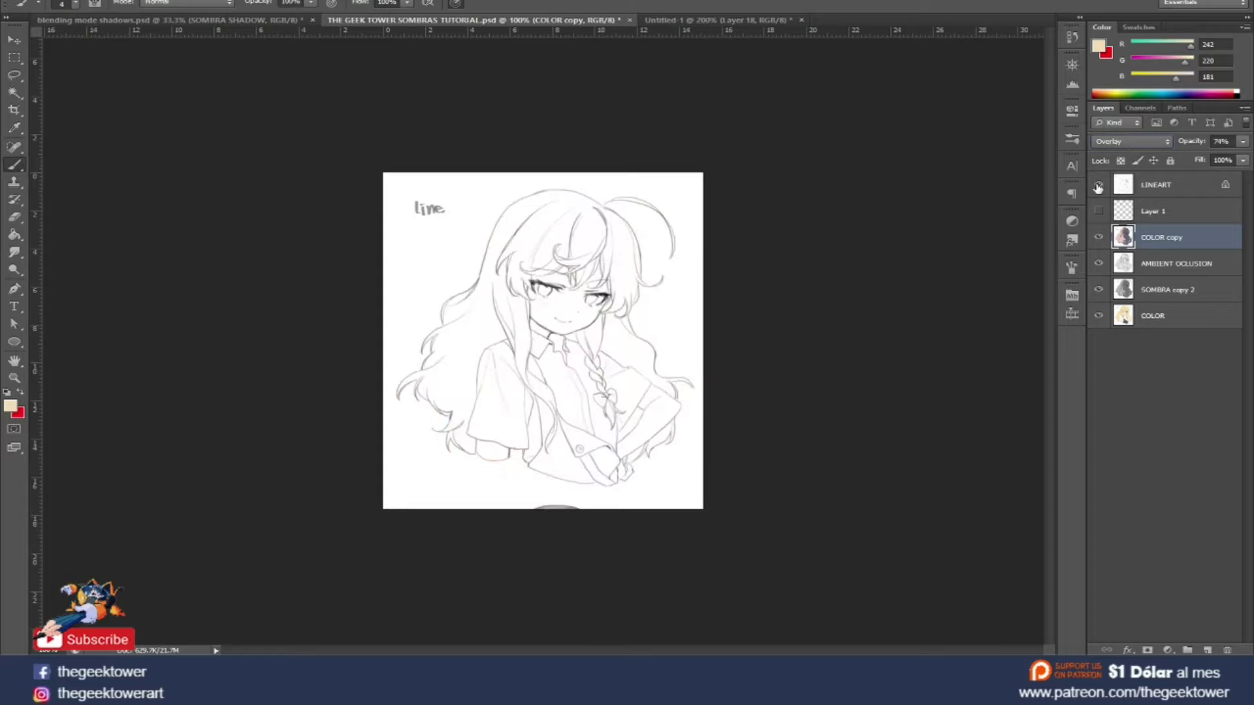
left_click(1152, 188)
left_click(1134, 142)
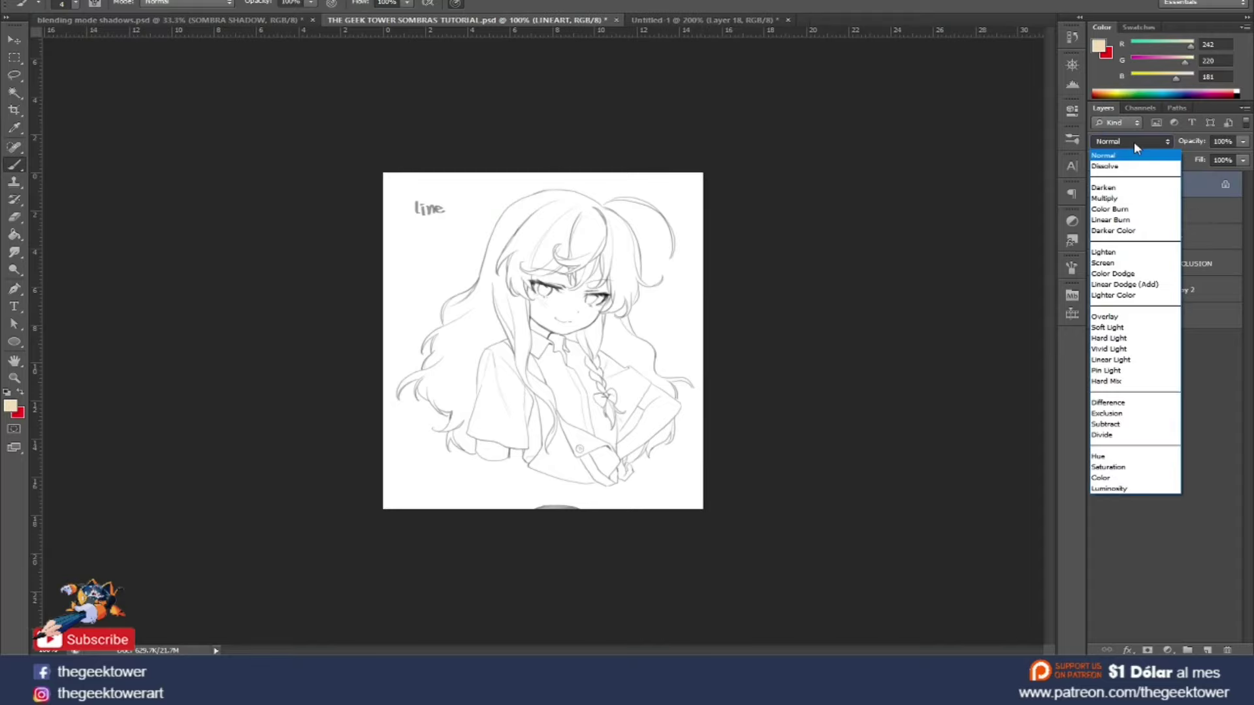
left_click(1121, 199)
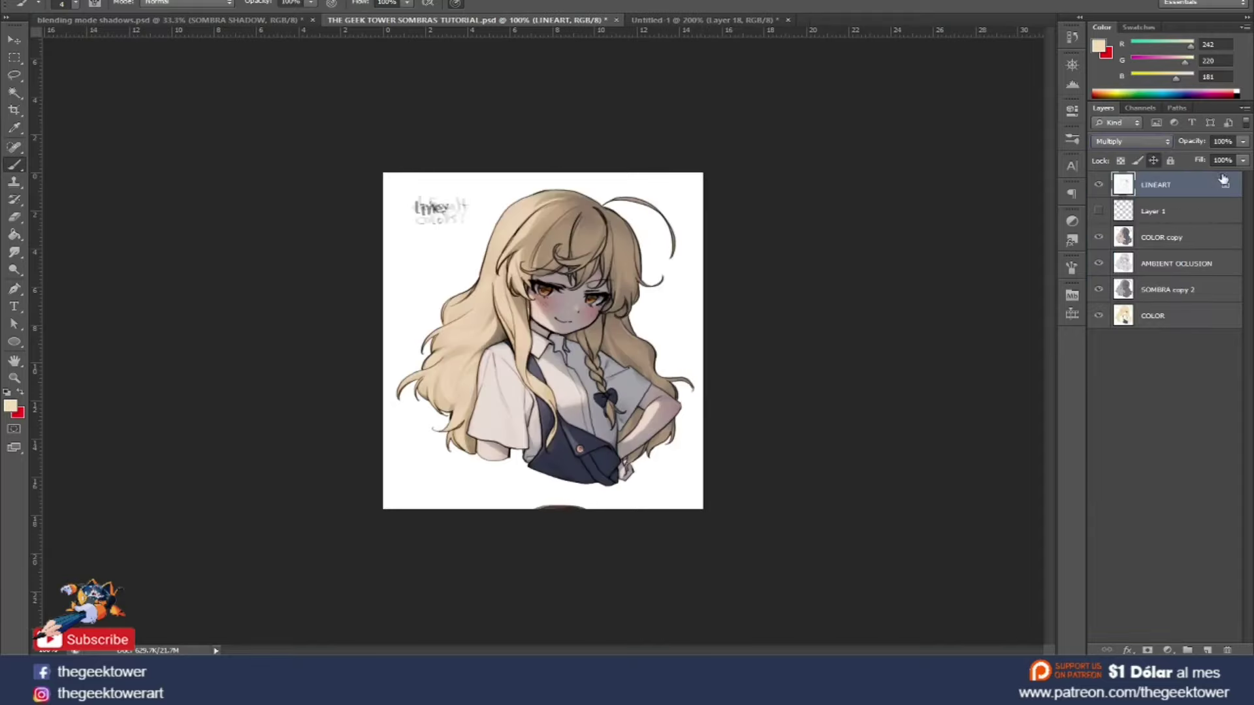
left_click(1242, 141)
left_click_drag(1233, 160, 1213, 160)
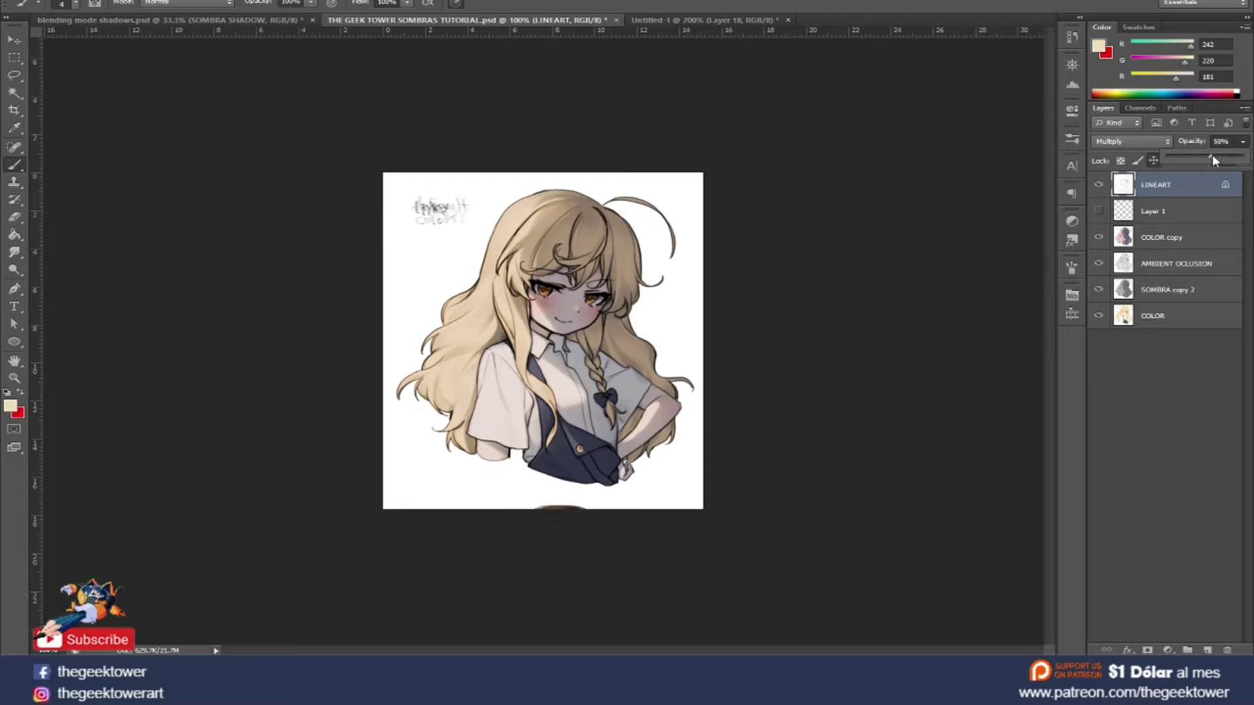